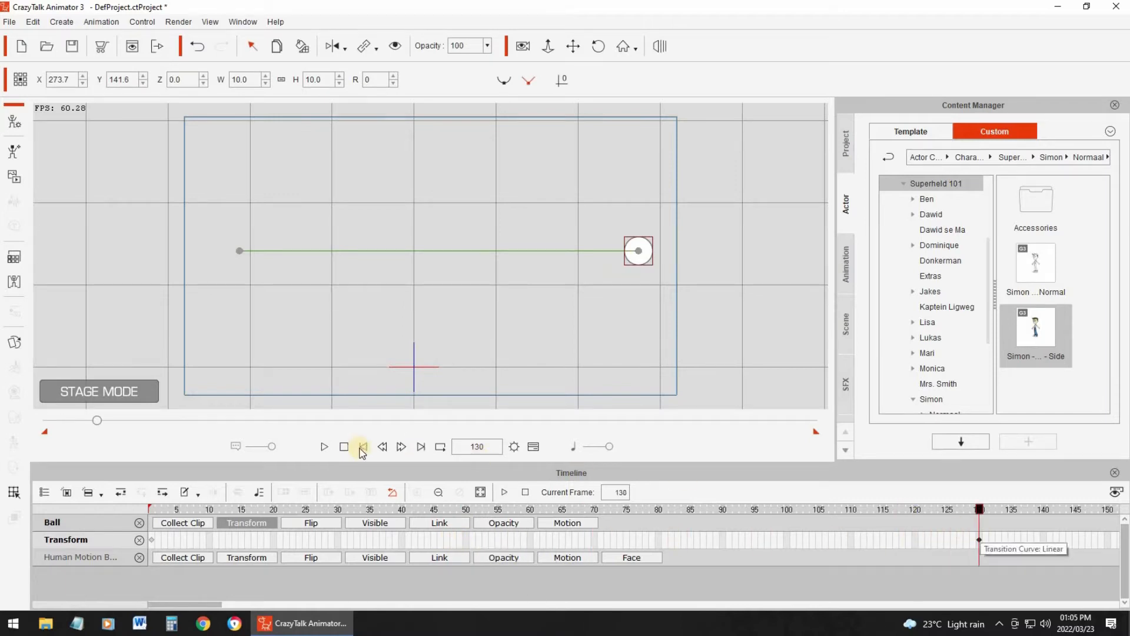
- Retime the ball's final Transform key to frame 12 and preview the motion from the first frame
{"action": "left_click", "coordinate": [324, 446]}
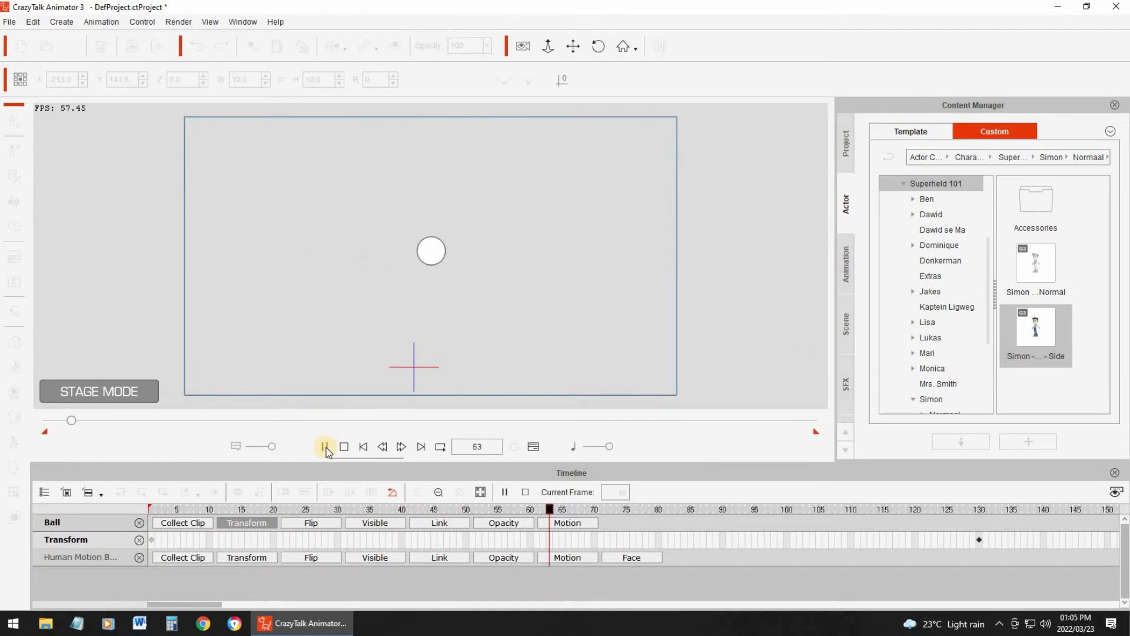
{"action": "left_click", "coordinate": [326, 448]}
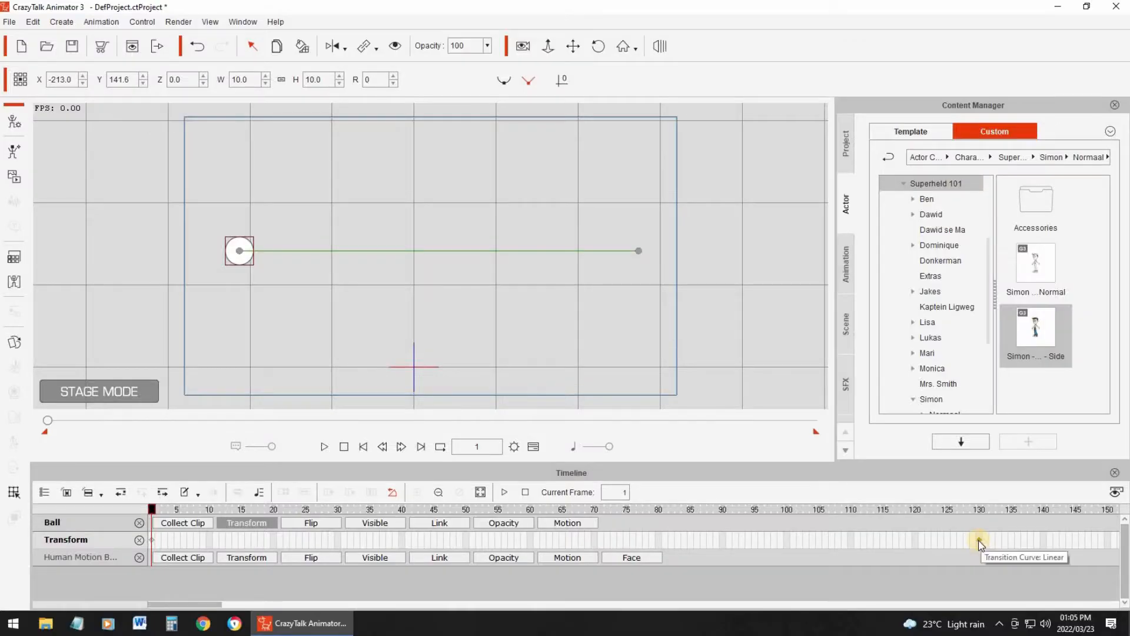
{"action": "left_click", "coordinate": [979, 540]}
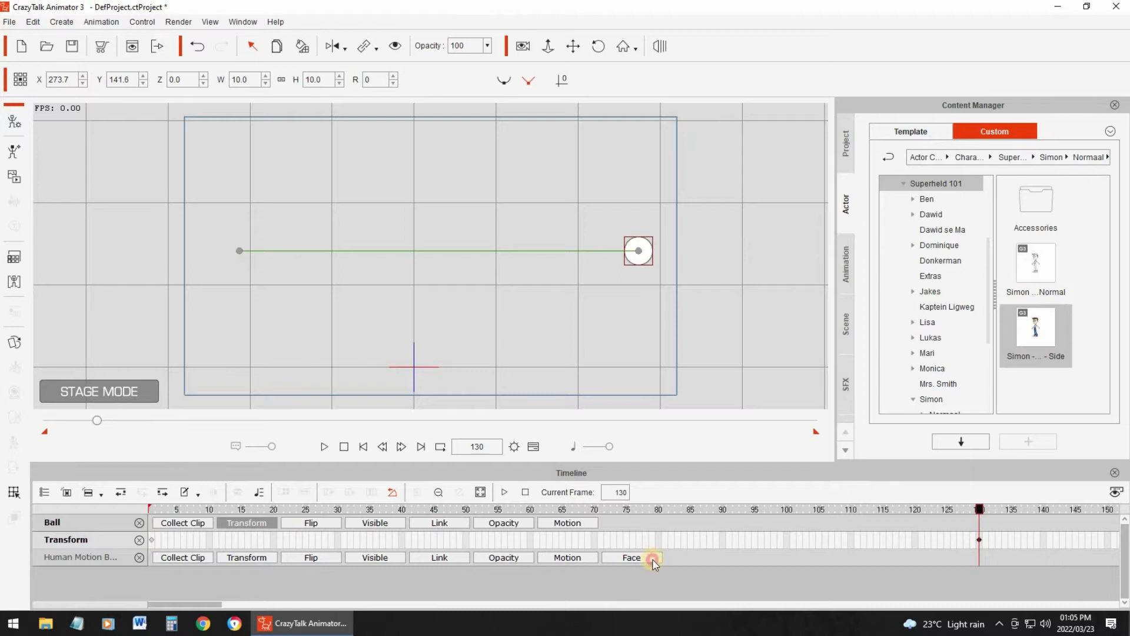
{"action": "left_click", "coordinate": [221, 511]}
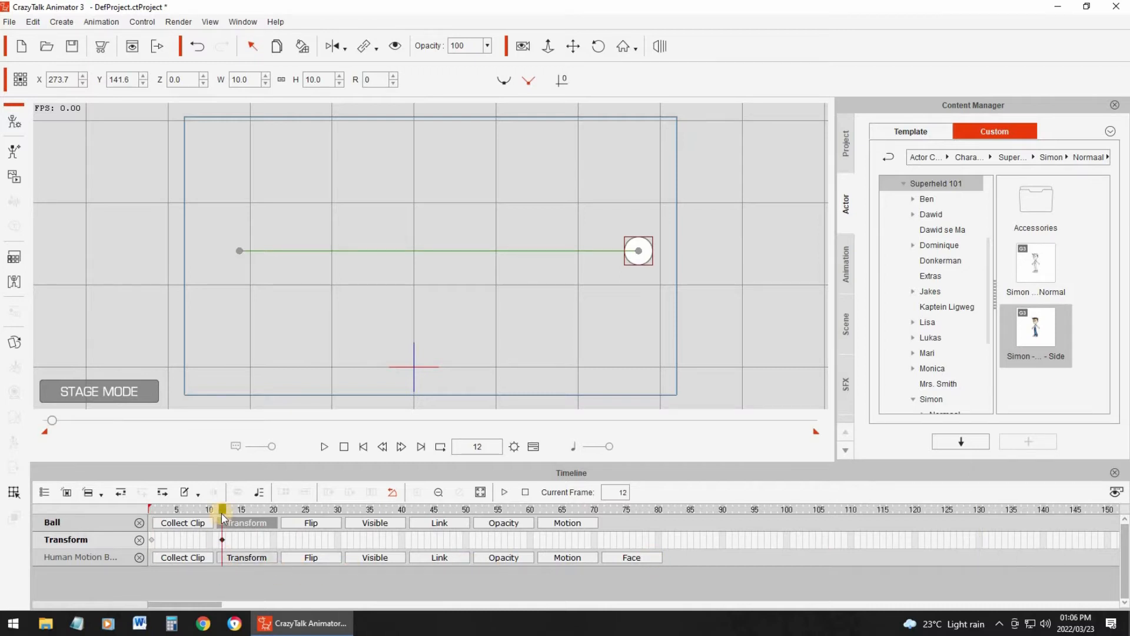
{"action": "left_click", "coordinate": [365, 449]}
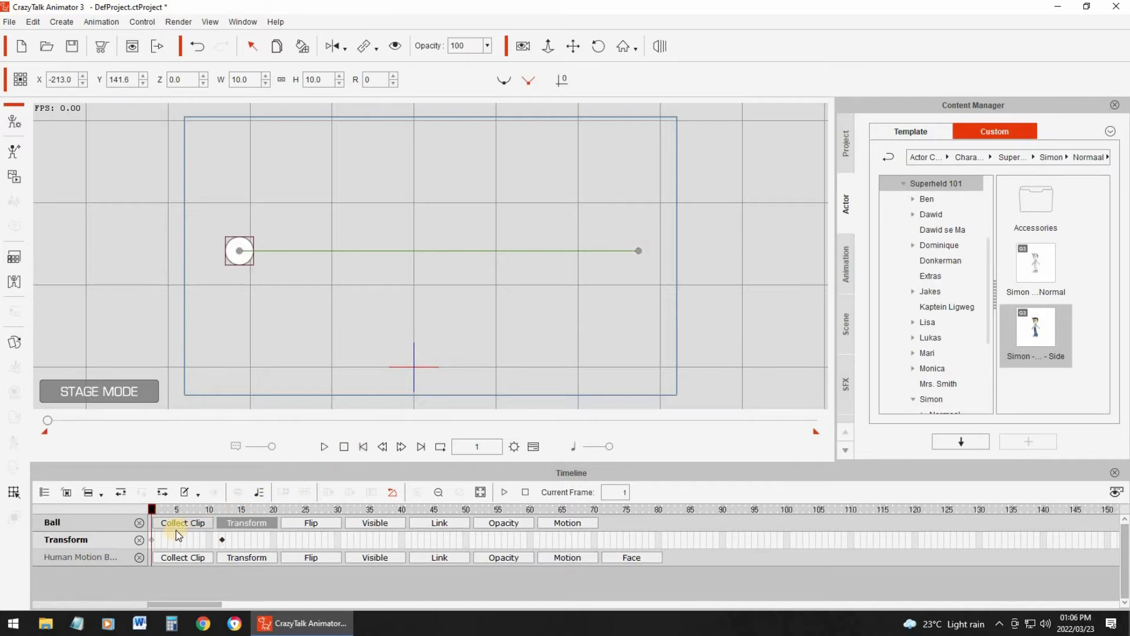
{"action": "left_click", "coordinate": [324, 447]}
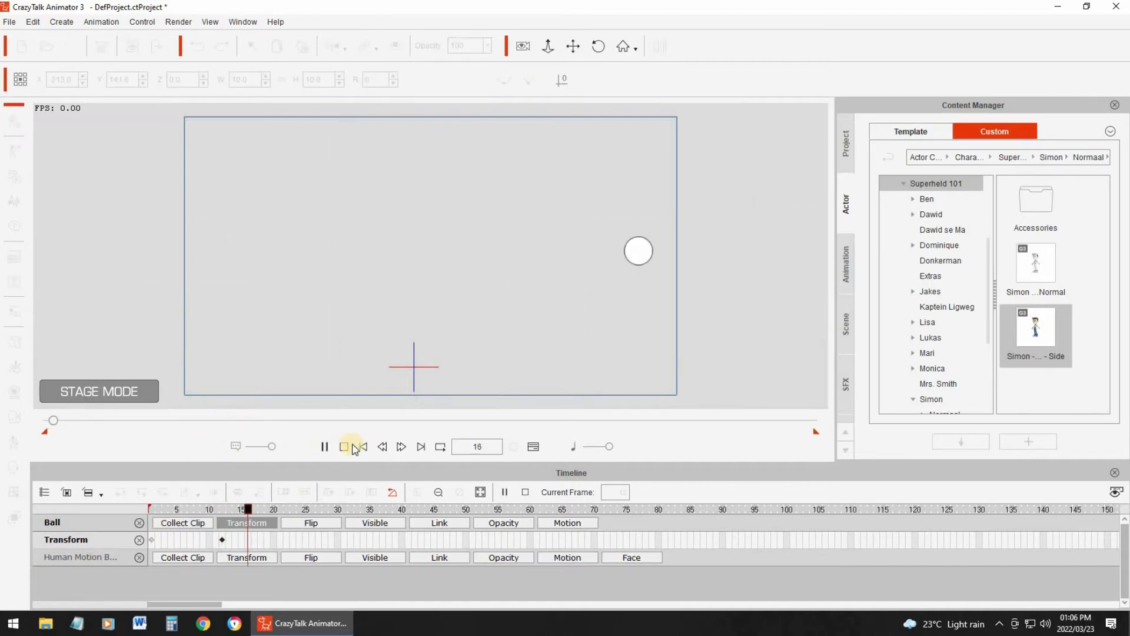
- Shorten the ball's movement by shifting its final Transform key to frame 6, and play the animation
{"action": "left_click_drag", "start_coordinate": [222, 540], "coordinate": [184, 539]}
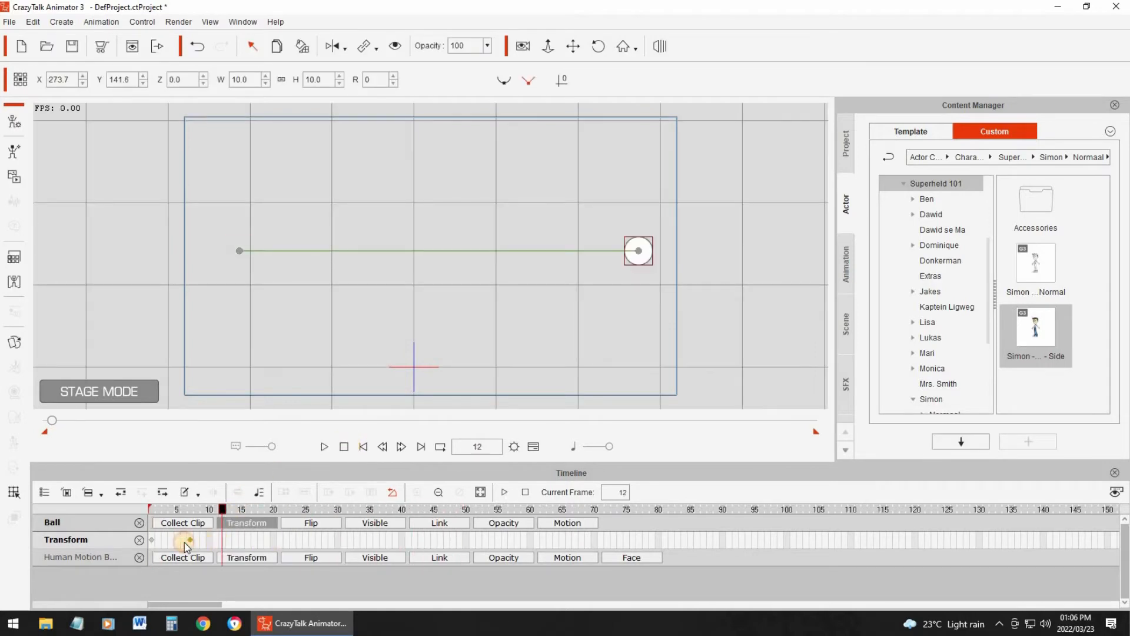
{"action": "left_click", "coordinate": [325, 448]}
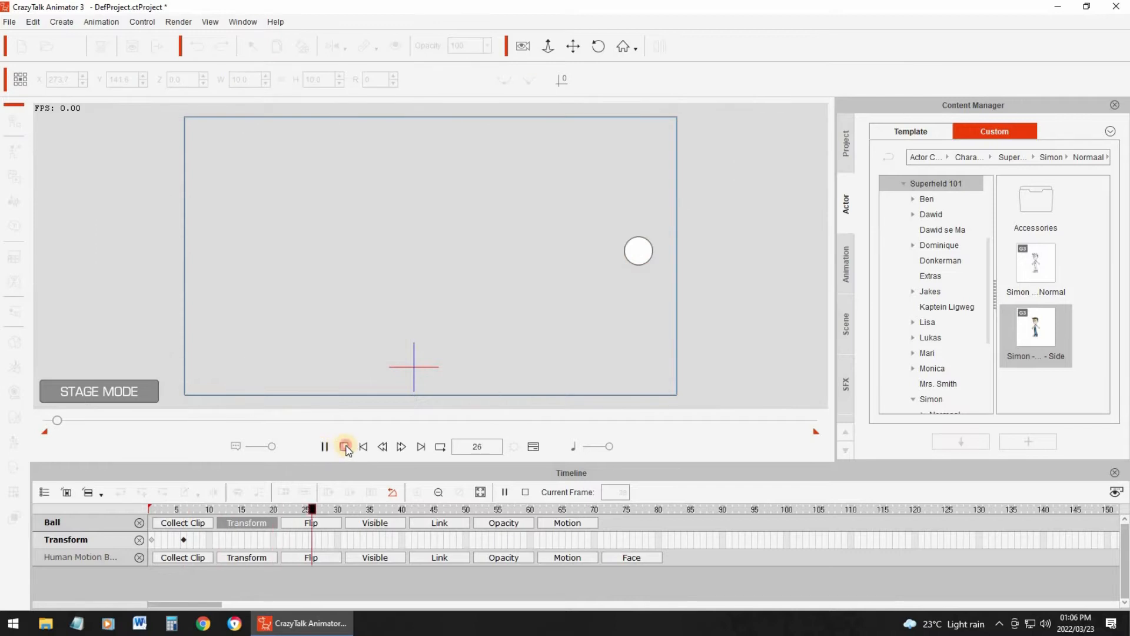
{"action": "left_click", "coordinate": [326, 449]}
{"action": "left_click", "coordinate": [325, 447]}
{"action": "left_click", "coordinate": [346, 447]}
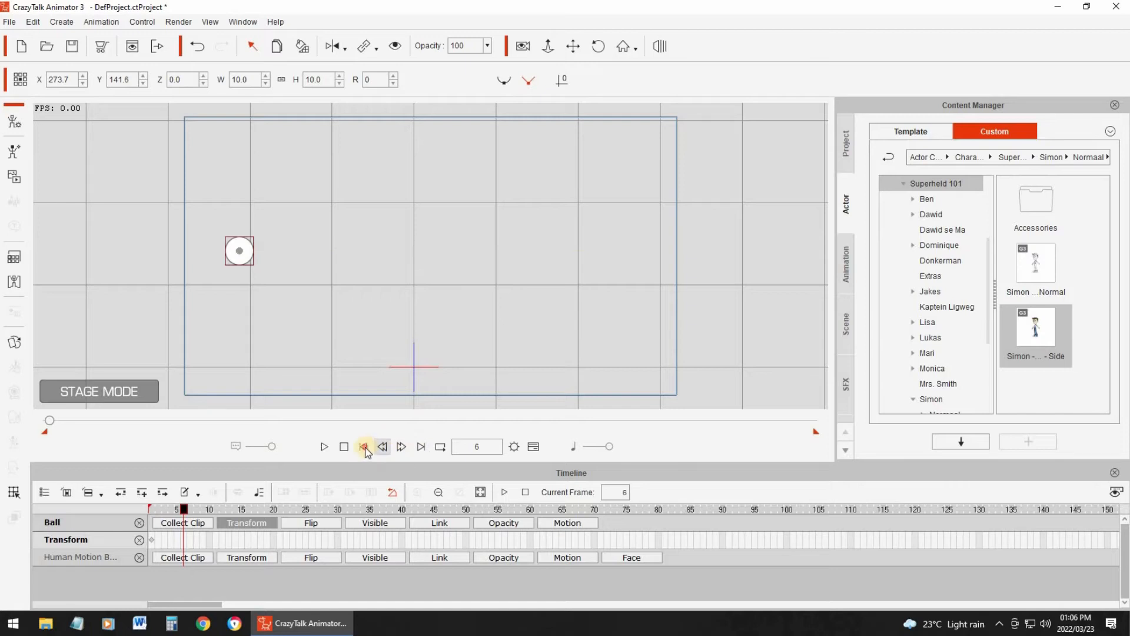
- Return to the first frame, hide the ball and make the human character visible on the stage
{"action": "left_click", "coordinate": [363, 447]}
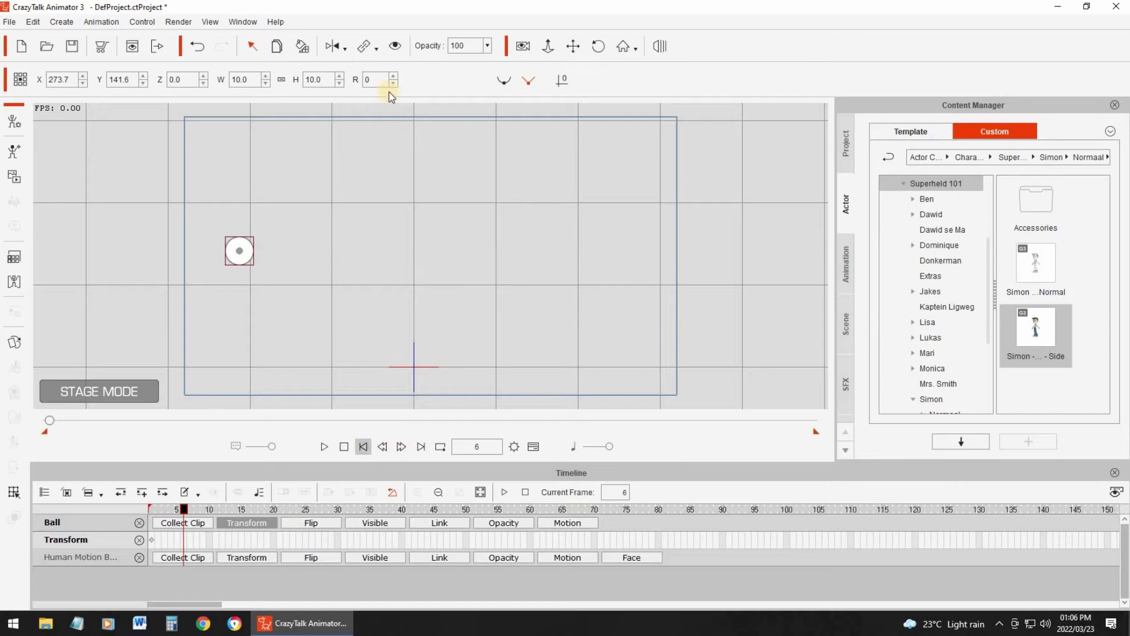
{"action": "left_click", "coordinate": [394, 51]}
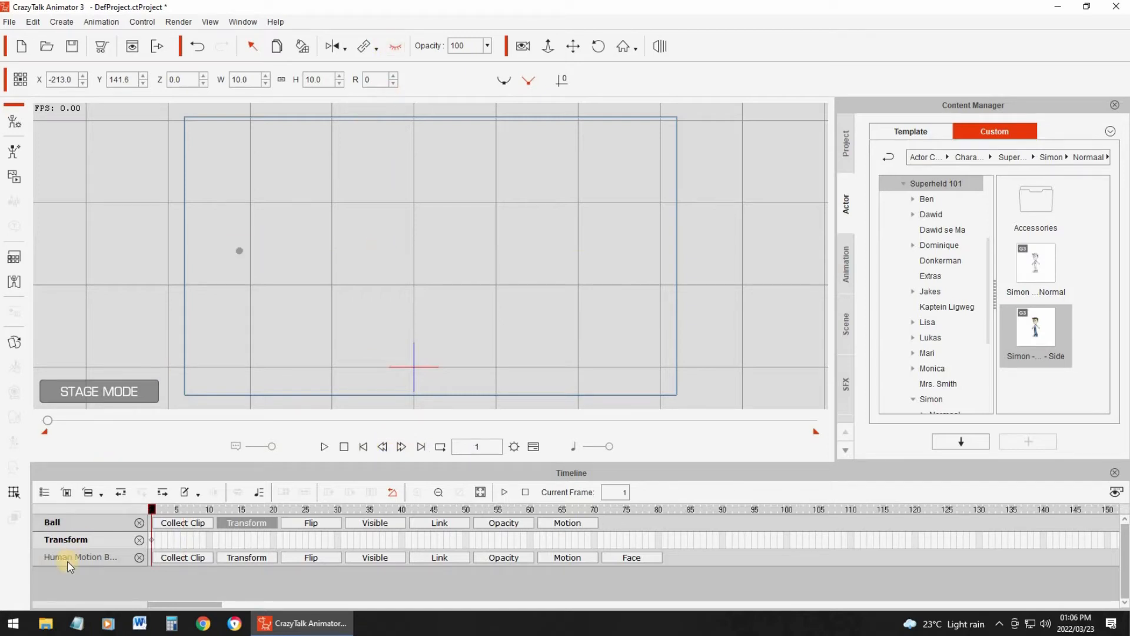
{"action": "left_click", "coordinate": [88, 557]}
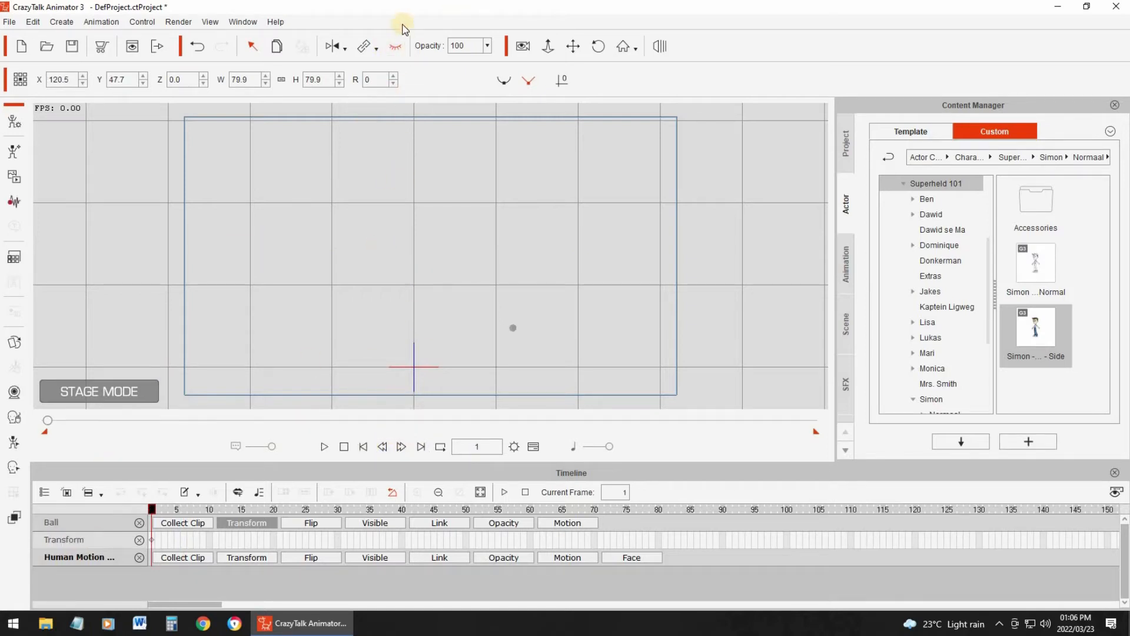
{"action": "left_click", "coordinate": [394, 49]}
{"action": "left_click", "coordinate": [599, 229]}
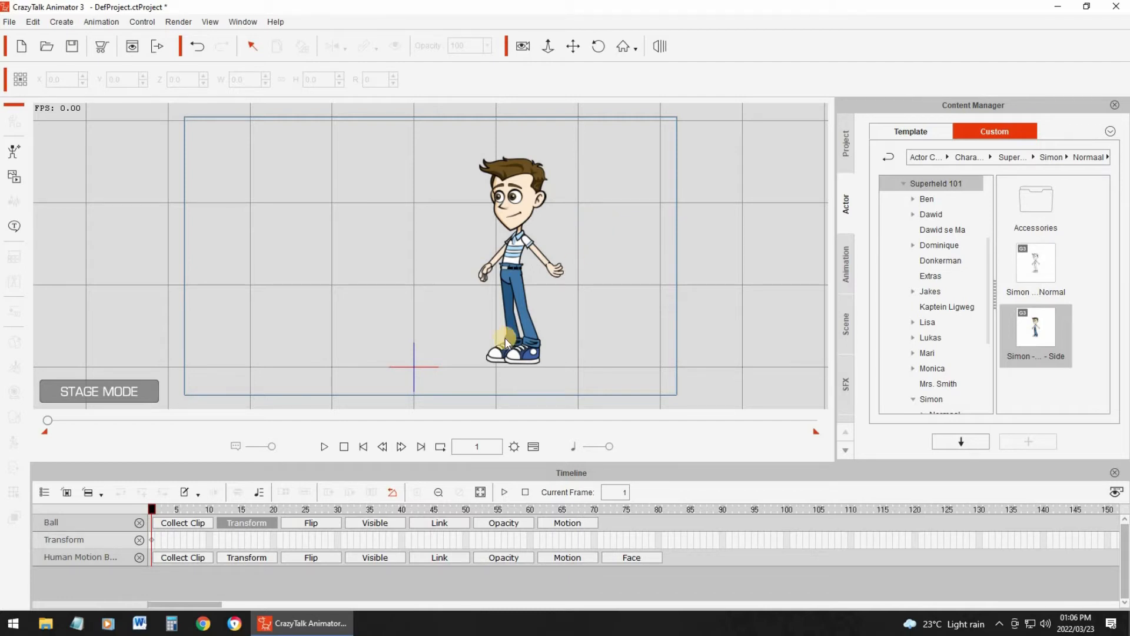
- Play the timeline from the first frame to preview the standing character, and stop the playback
{"action": "mouse_move", "coordinate": [152, 509]}
{"action": "left_mouse_down"}
{"action": "mouse_move", "coordinate": [179, 509]}
{"action": "mouse_move", "coordinate": [138, 513]}
{"action": "left_mouse_up"}
{"action": "left_click", "coordinate": [335, 446]}
{"action": "left_click", "coordinate": [319, 447]}
{"action": "left_click", "coordinate": [329, 441]}
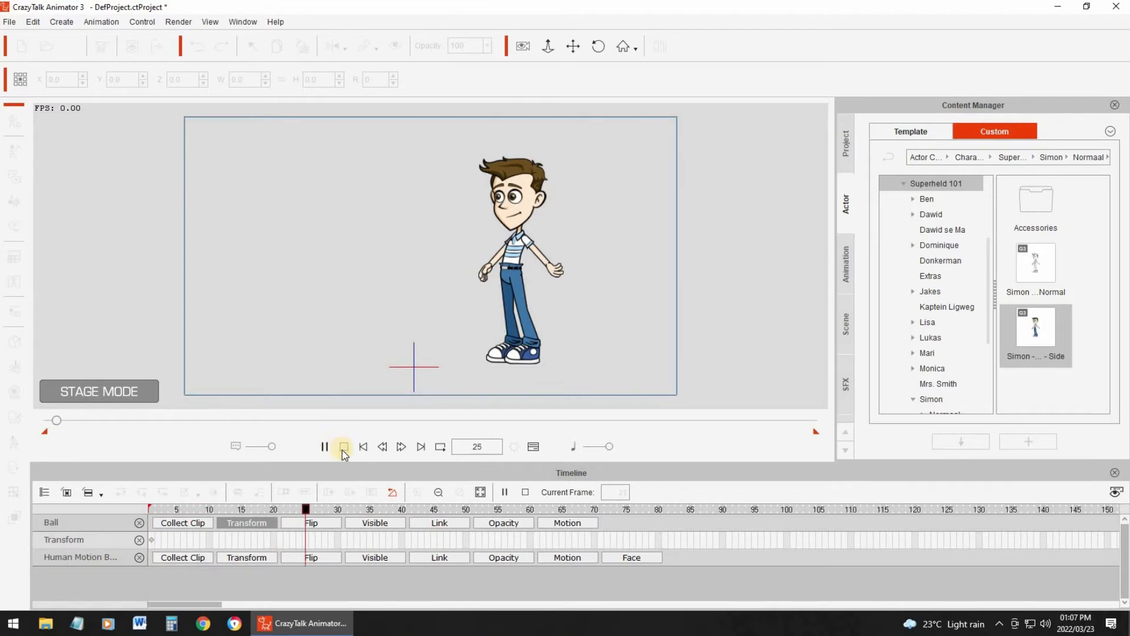
{"action": "left_click", "coordinate": [324, 446]}
{"action": "left_click", "coordinate": [325, 447]}
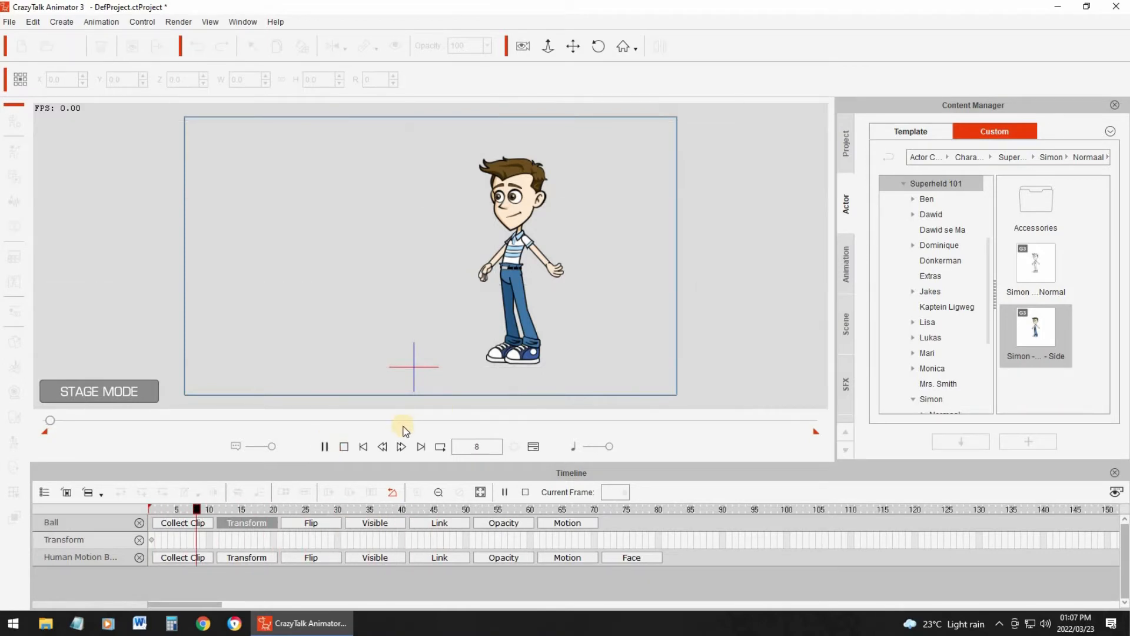
{"action": "left_click", "coordinate": [344, 446]}
- In the character's 2D Motion Key Editor, lock the RFoot, RFoot2, RToe, LFoot, LFoot2 and LToe bones
{"action": "left_click", "coordinate": [513, 263]}
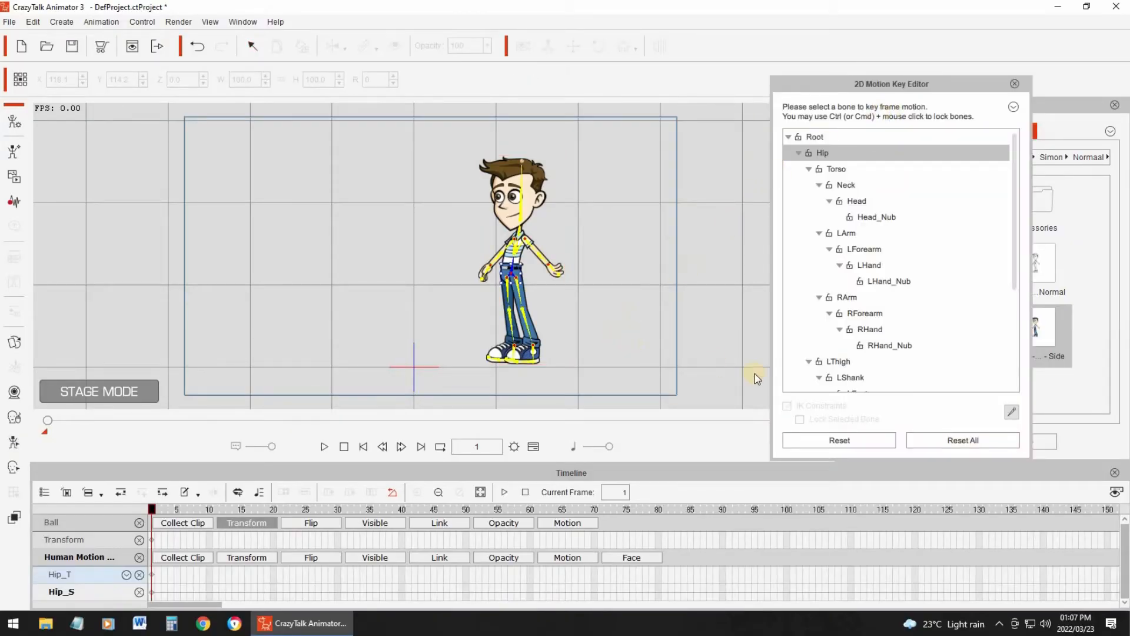
{"action": "left_click_drag", "start_coordinate": [1017, 269], "coordinate": [1023, 412]}
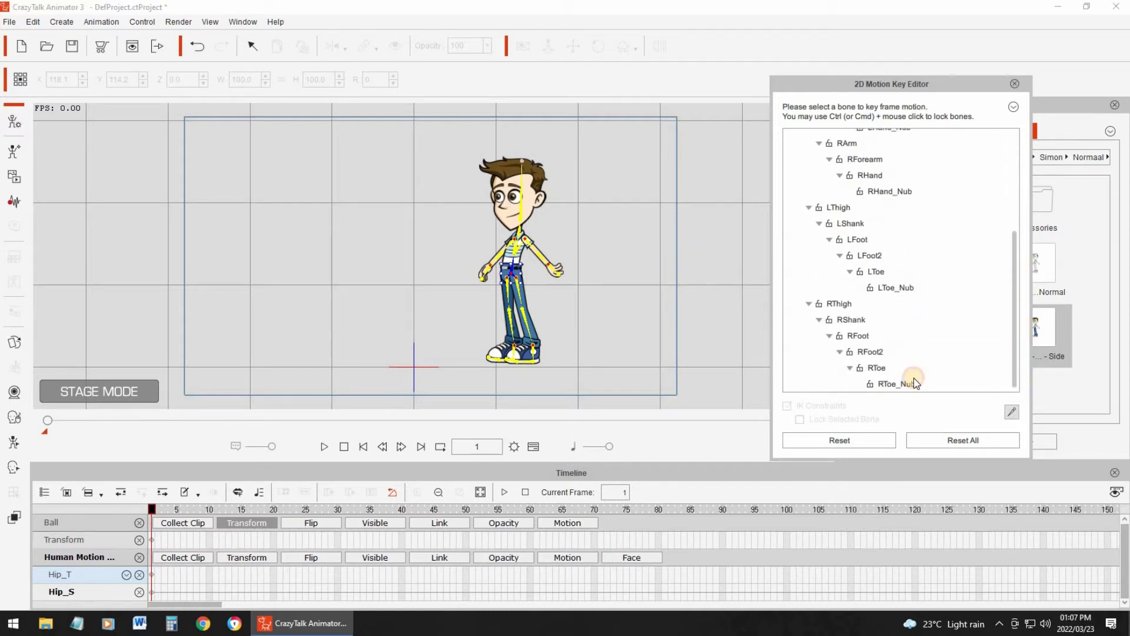
{"action": "left_click", "coordinate": [864, 341]}
{"action": "left_click", "coordinate": [799, 420]}
{"action": "left_click", "coordinate": [870, 353]}
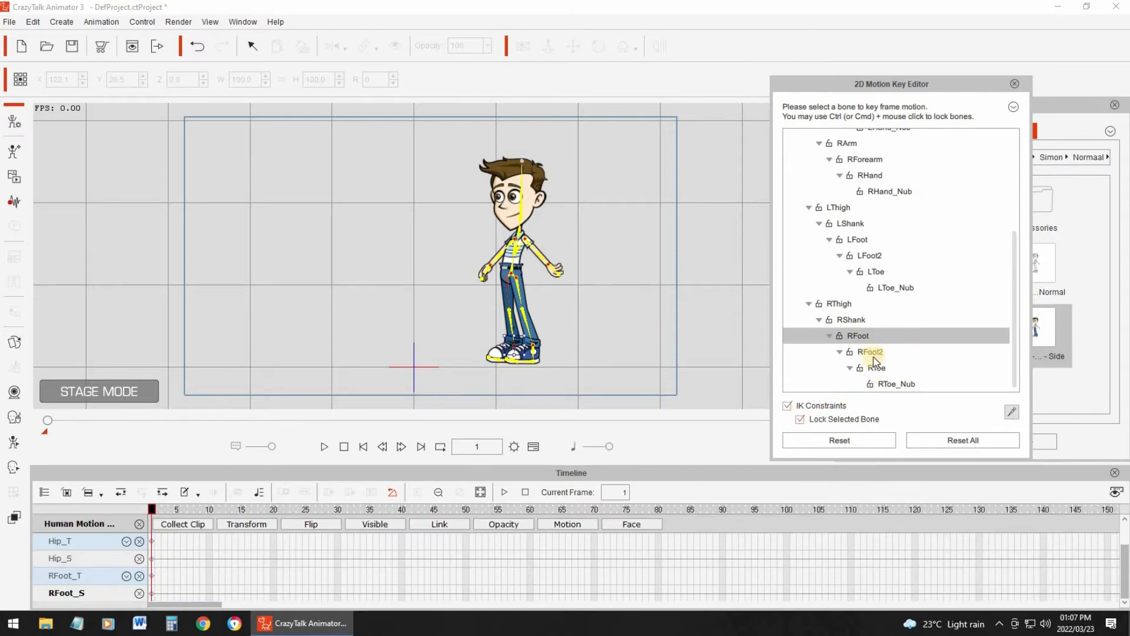
{"action": "left_click", "coordinate": [873, 358], "text": "ctrl"}
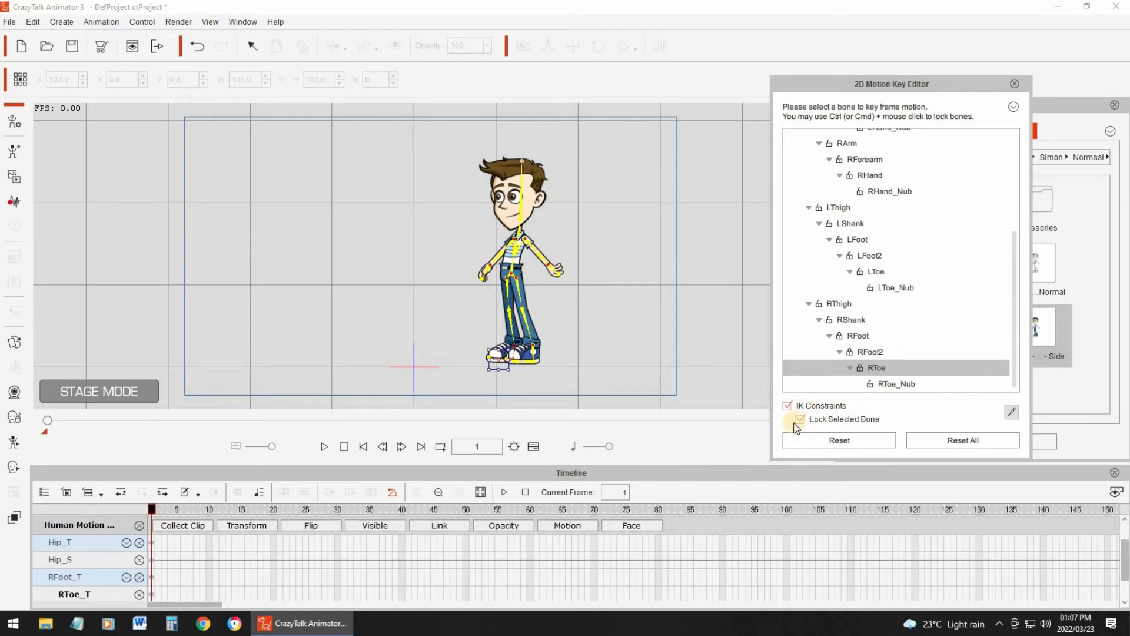
{"action": "left_click", "coordinate": [848, 386]}
{"action": "left_click", "coordinate": [858, 239]}
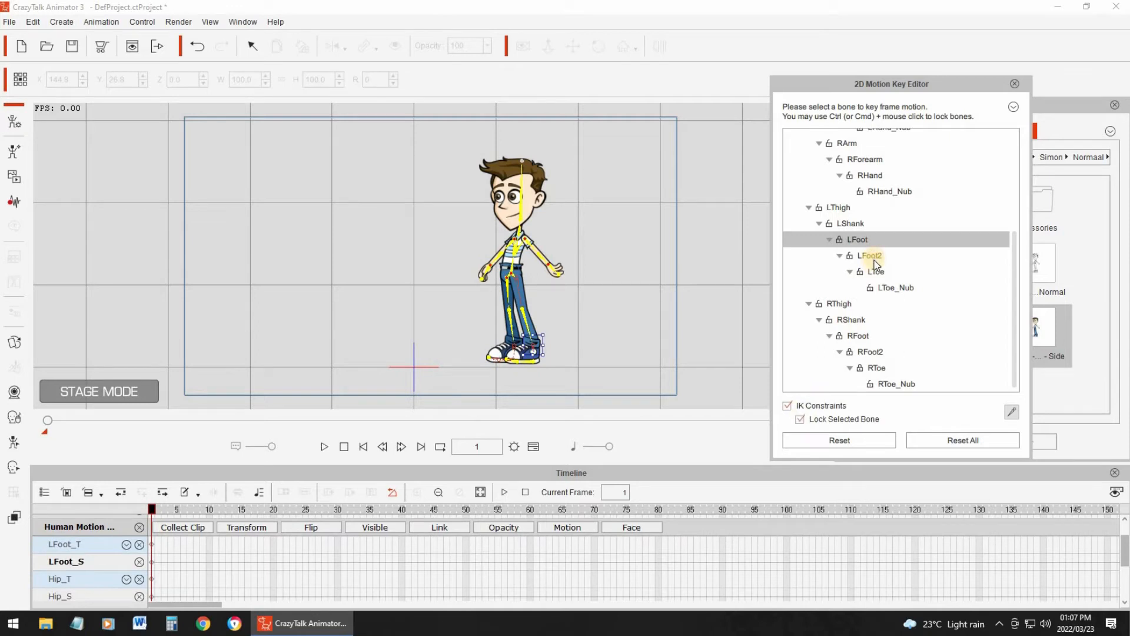
{"action": "left_click", "coordinate": [868, 273]}
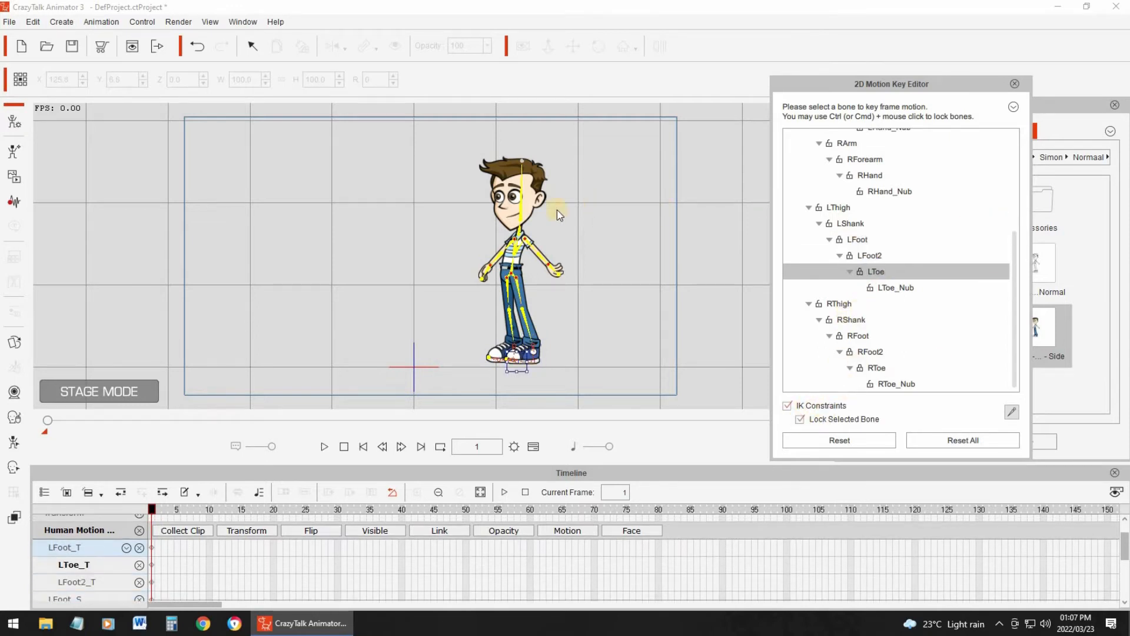
- Try moving the character's Hip bone at frame 1 with the foot bones locked
{"action": "left_click_drag", "start_coordinate": [1016, 286], "coordinate": [1005, 144]}
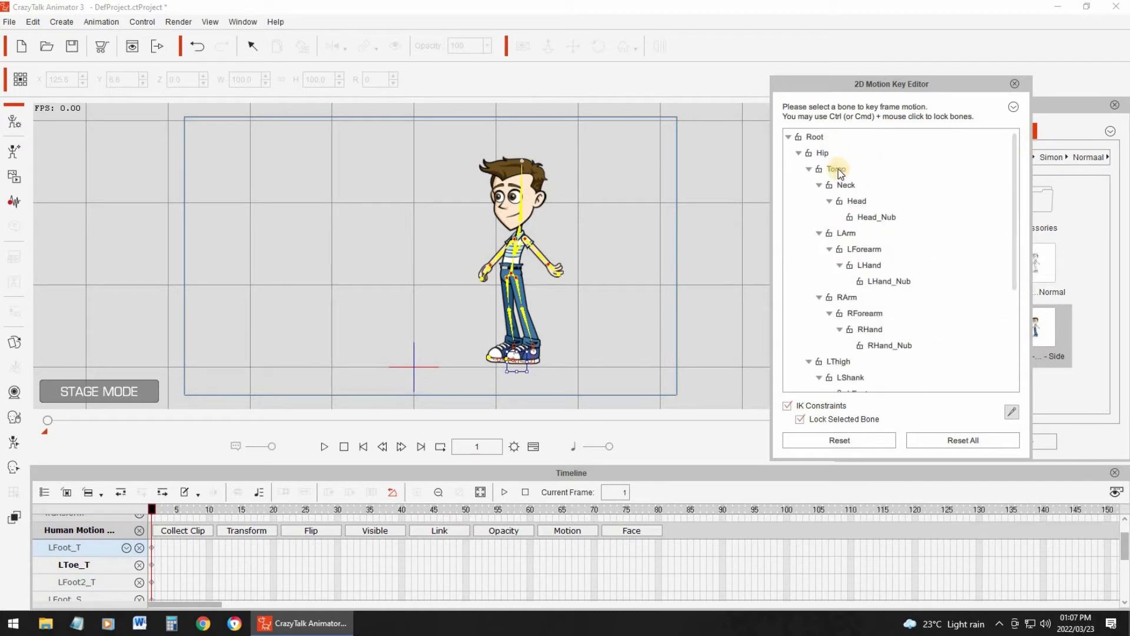
{"action": "left_click", "coordinate": [838, 170]}
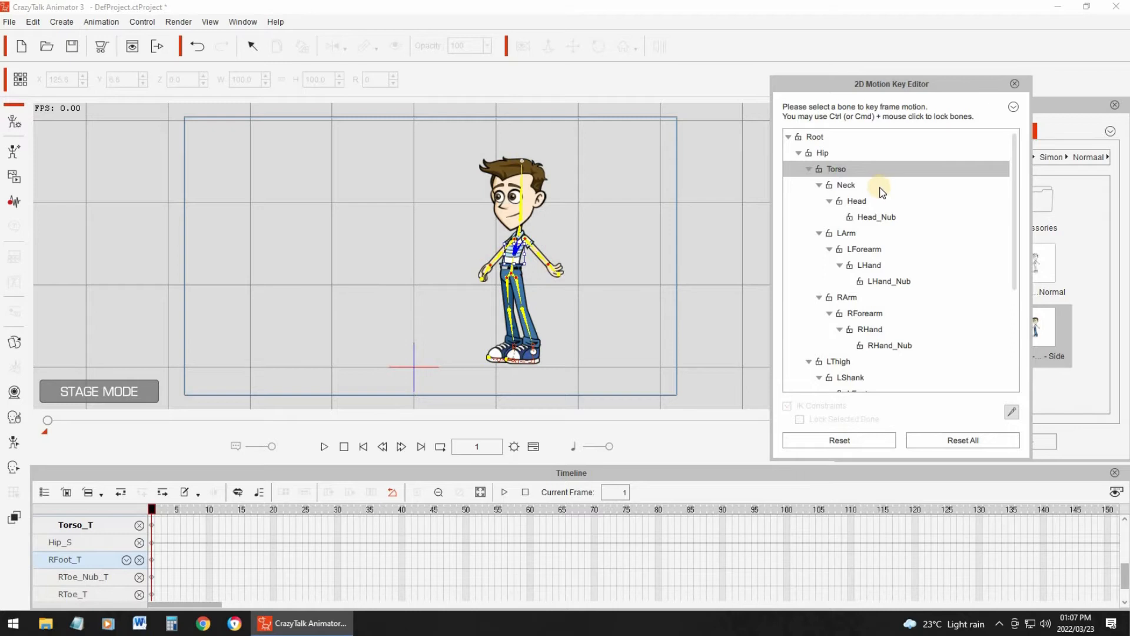
{"action": "left_click", "coordinate": [825, 152]}
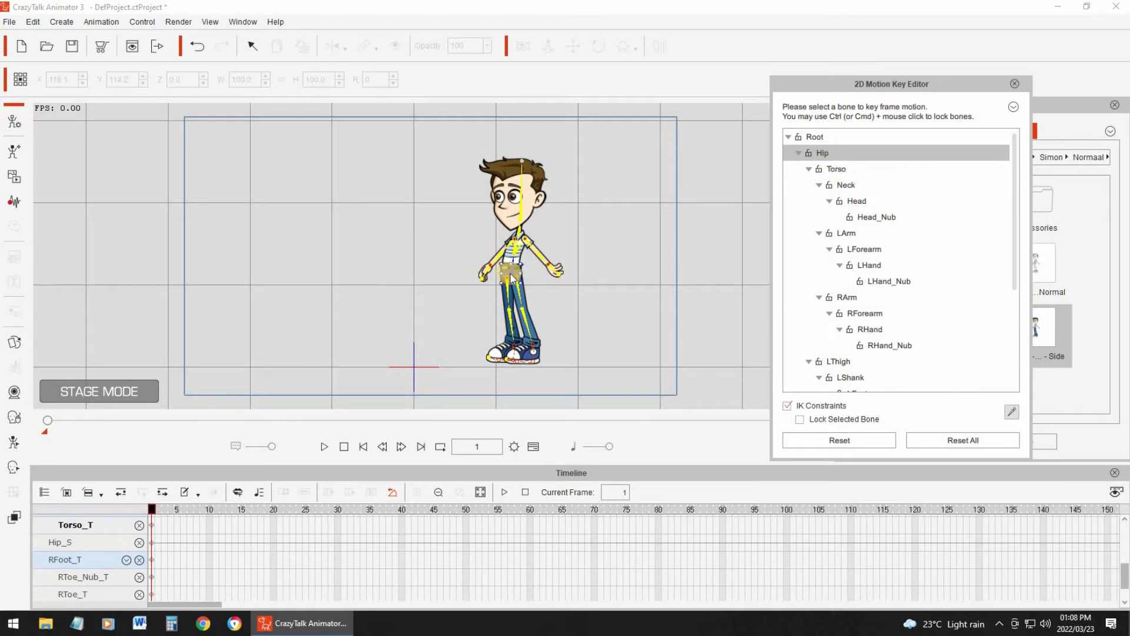
{"action": "mouse_move", "coordinate": [515, 276]}
{"action": "left_mouse_down"}
{"action": "mouse_move", "coordinate": [495, 289]}
{"action": "mouse_move", "coordinate": [510, 273]}
{"action": "left_mouse_up"}
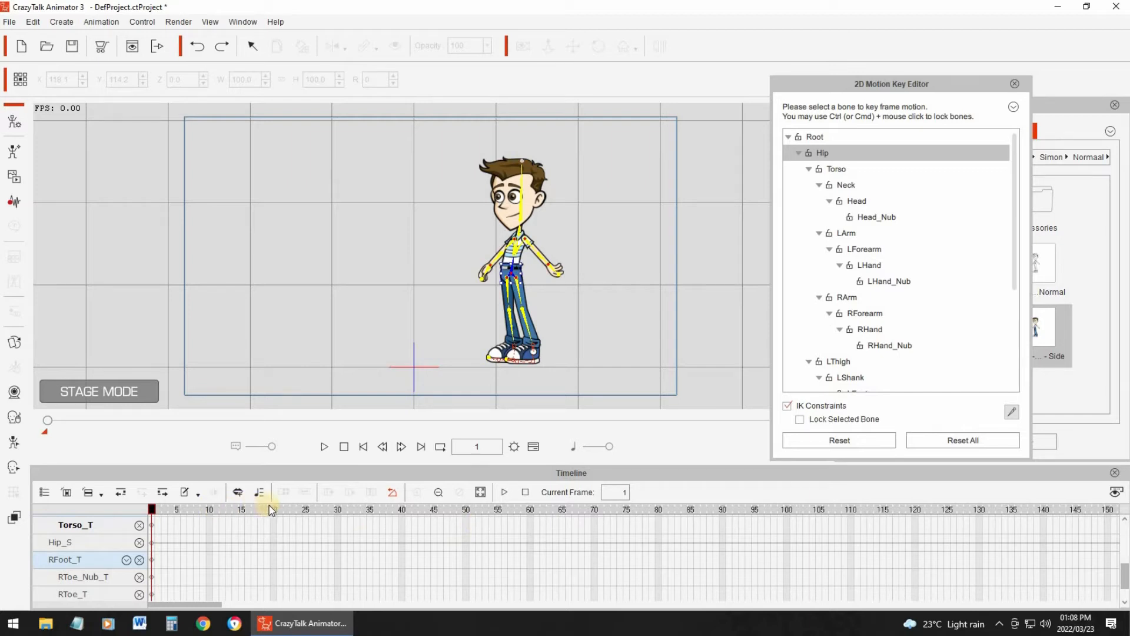
- Key a leaning pose at frame 20 by moving the Hip bone down and to the left, and play the motion
{"action": "left_click", "coordinate": [285, 512]}
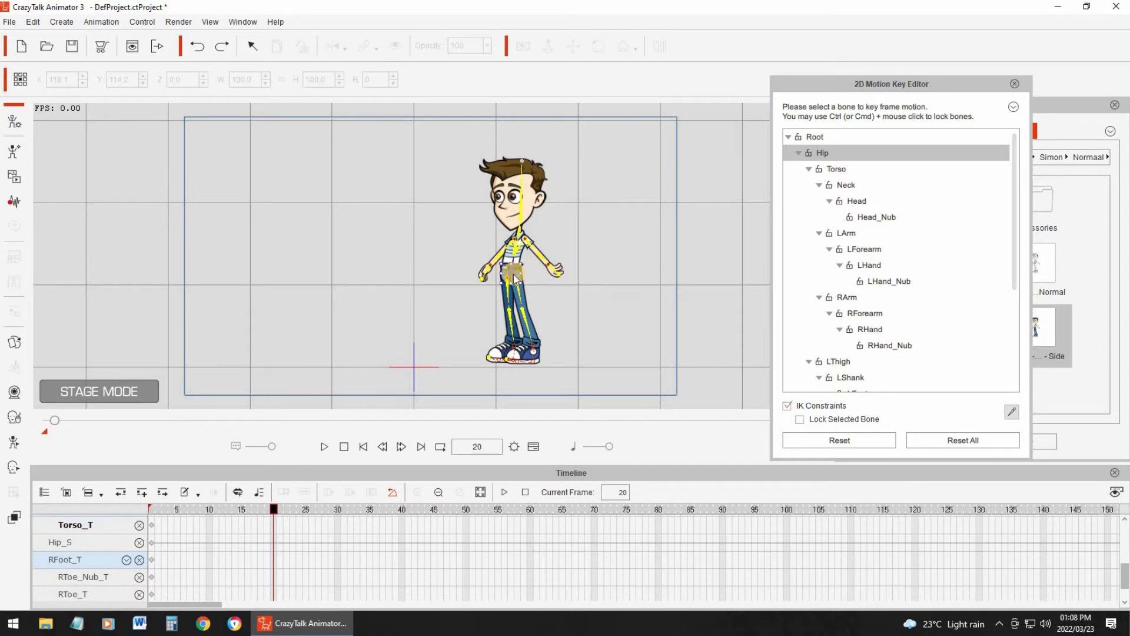
{"action": "left_click_drag", "start_coordinate": [513, 274], "coordinate": [486, 286]}
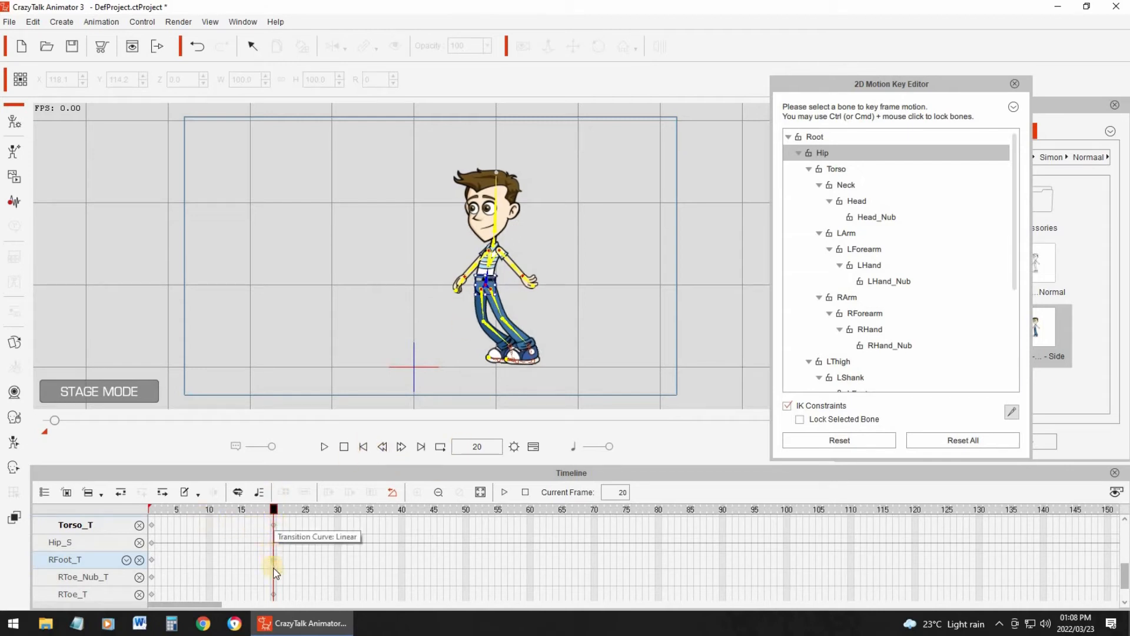
{"action": "left_click", "coordinate": [320, 447]}
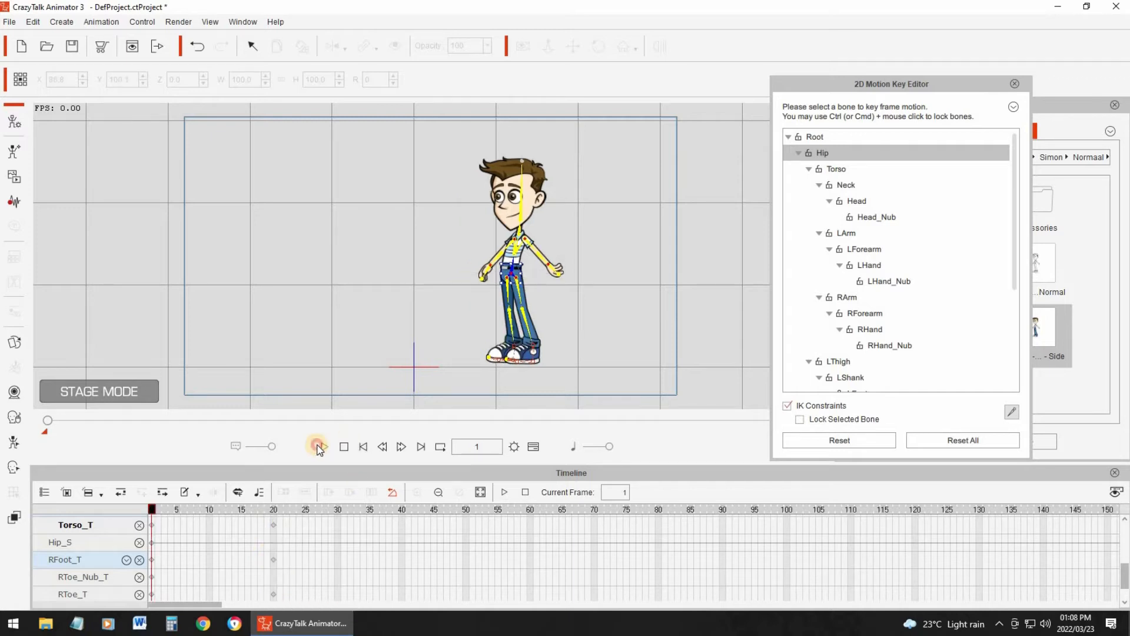
{"action": "left_click", "coordinate": [319, 448]}
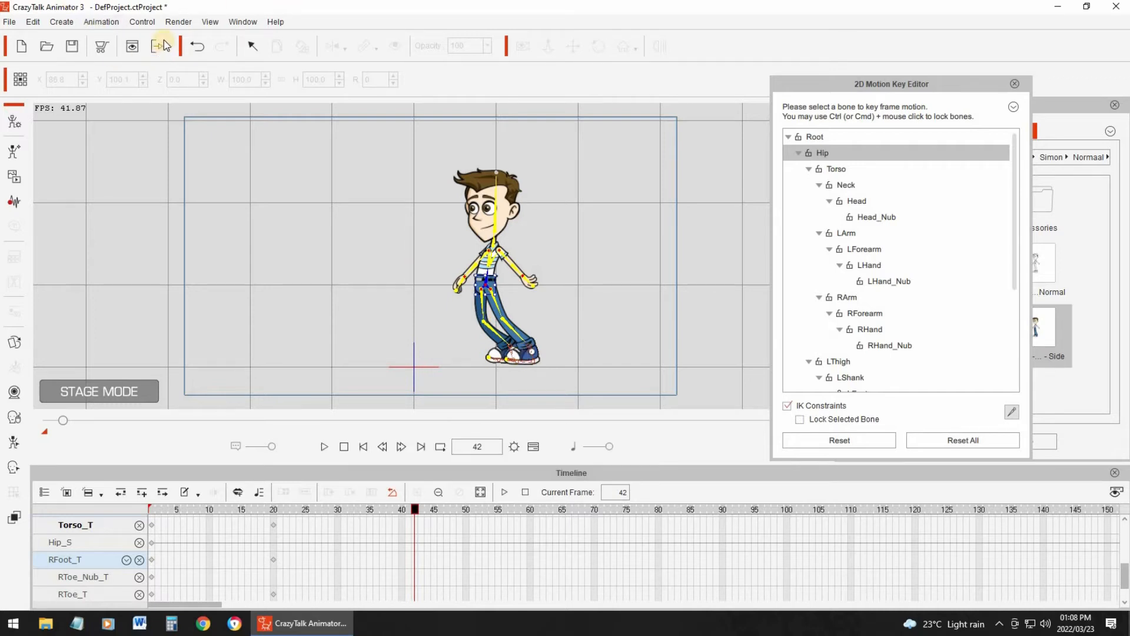
{"action": "left_click", "coordinate": [359, 449]}
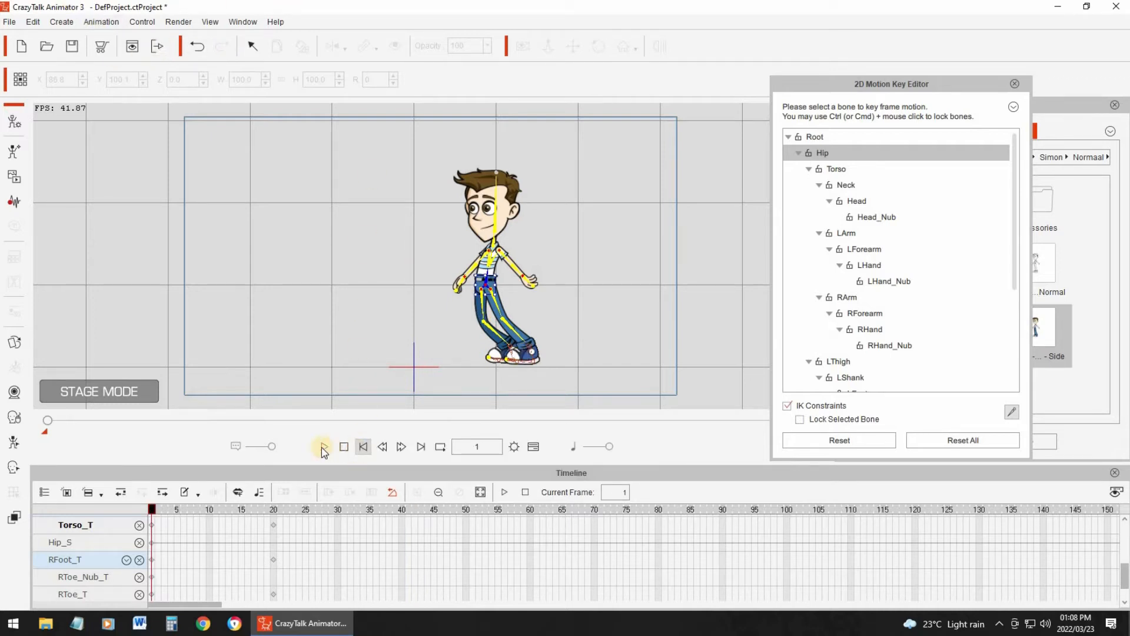
{"action": "left_click", "coordinate": [323, 449]}
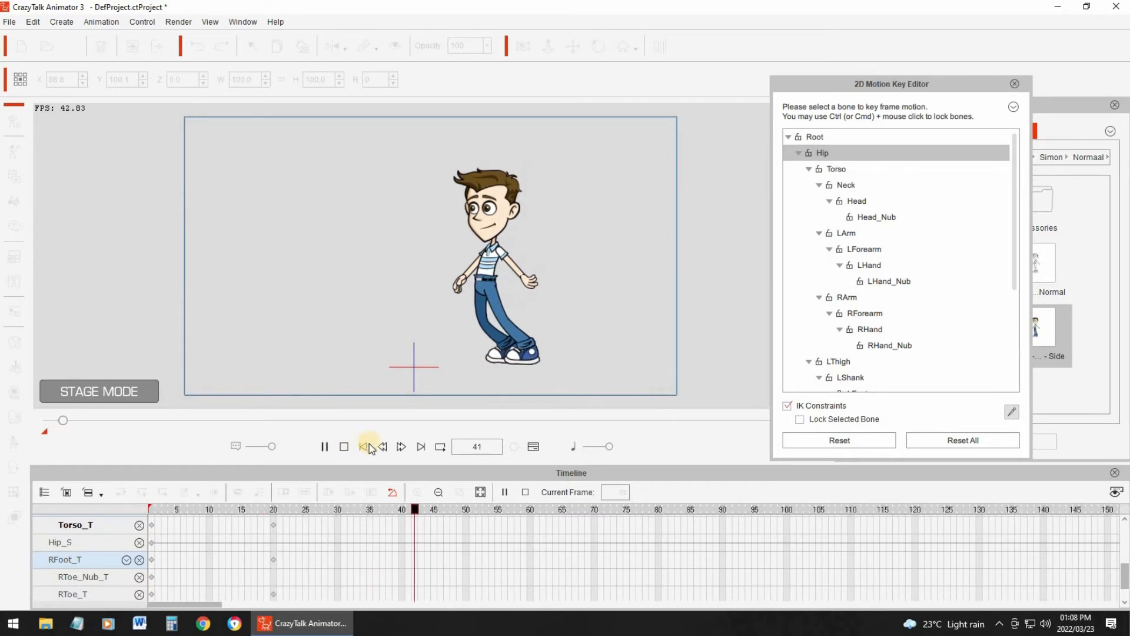
{"action": "left_click", "coordinate": [364, 446]}
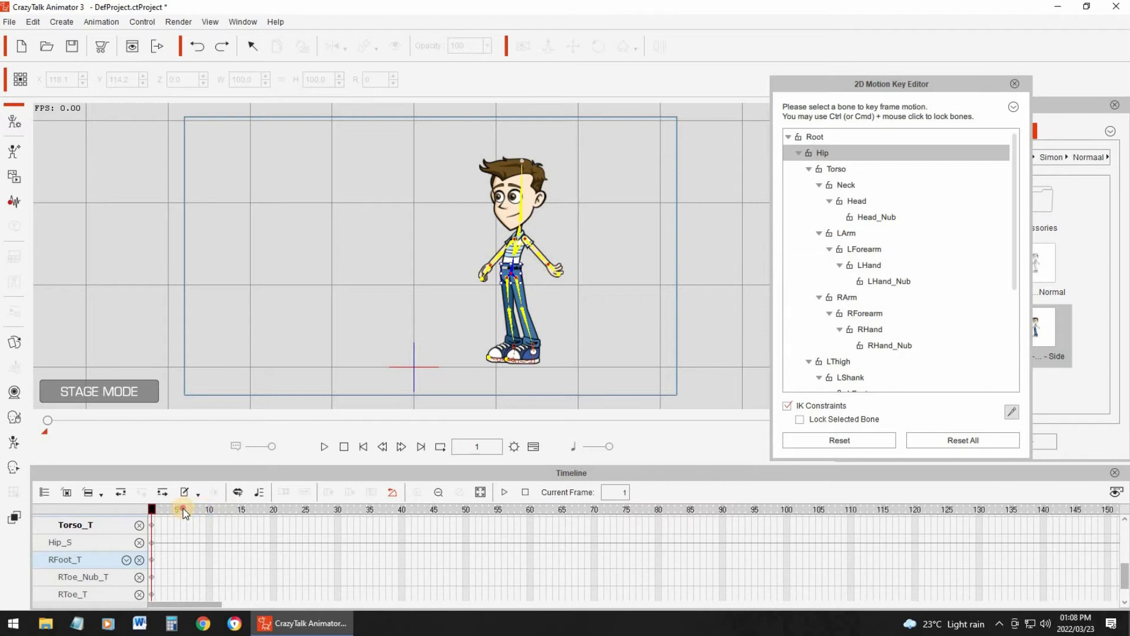
- Key a crouched lean at frame 6 by moving the Hip bone down and to the left, and preview the faster motion
{"action": "left_click", "coordinate": [183, 510]}
{"action": "left_click", "coordinate": [324, 448]}
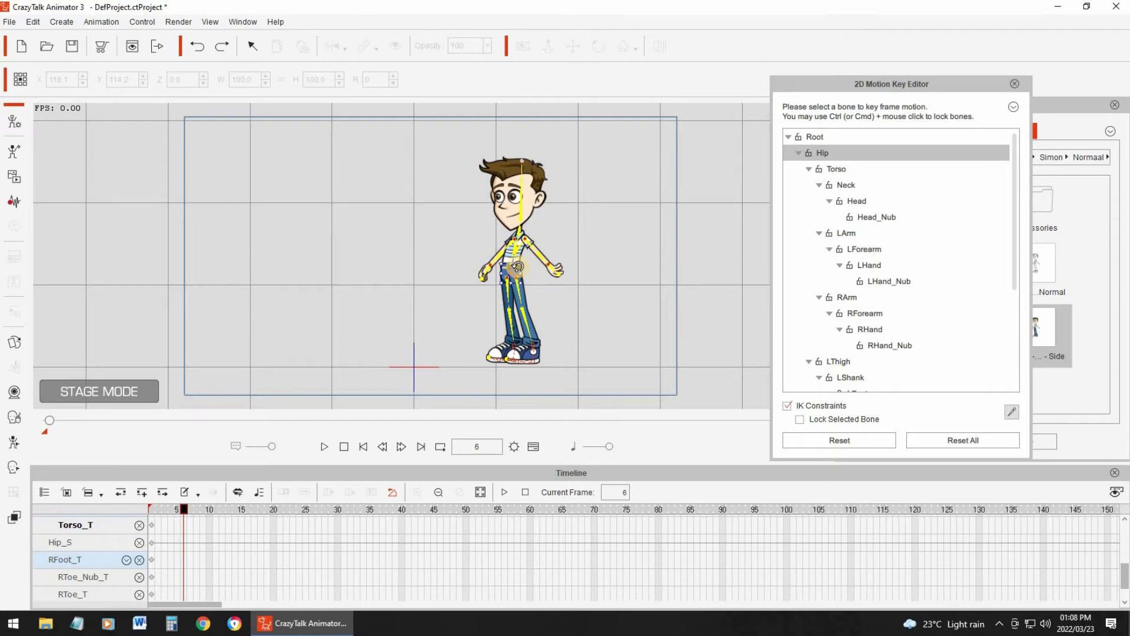
{"action": "left_click_drag", "start_coordinate": [509, 274], "coordinate": [495, 286]}
{"action": "left_click_drag", "start_coordinate": [494, 287], "coordinate": [494, 286]}
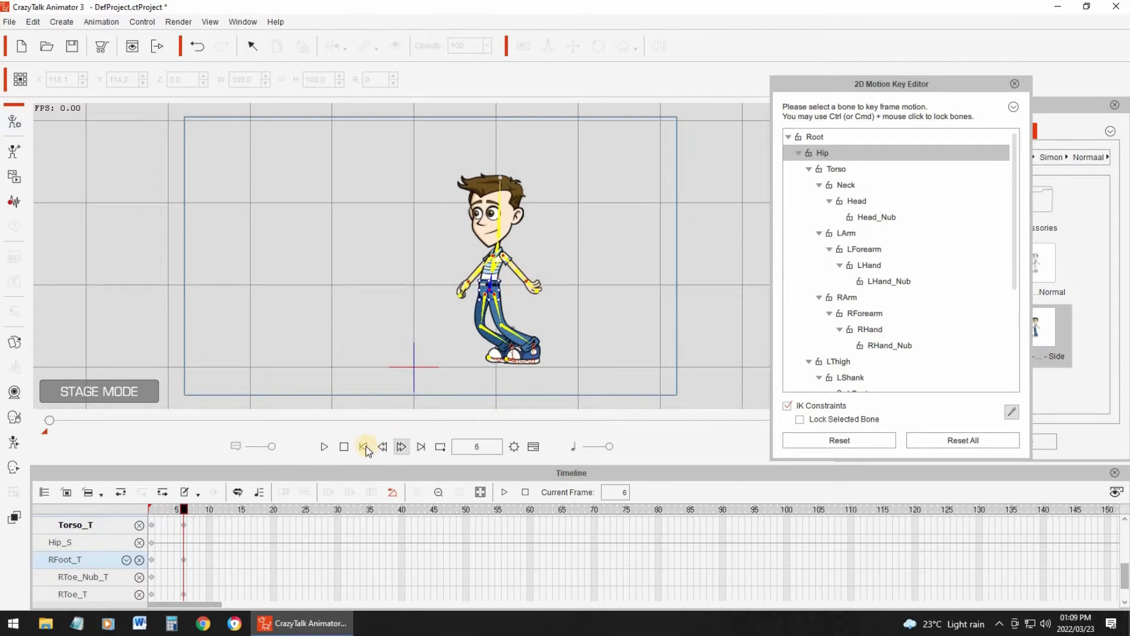
{"action": "left_click", "coordinate": [325, 447]}
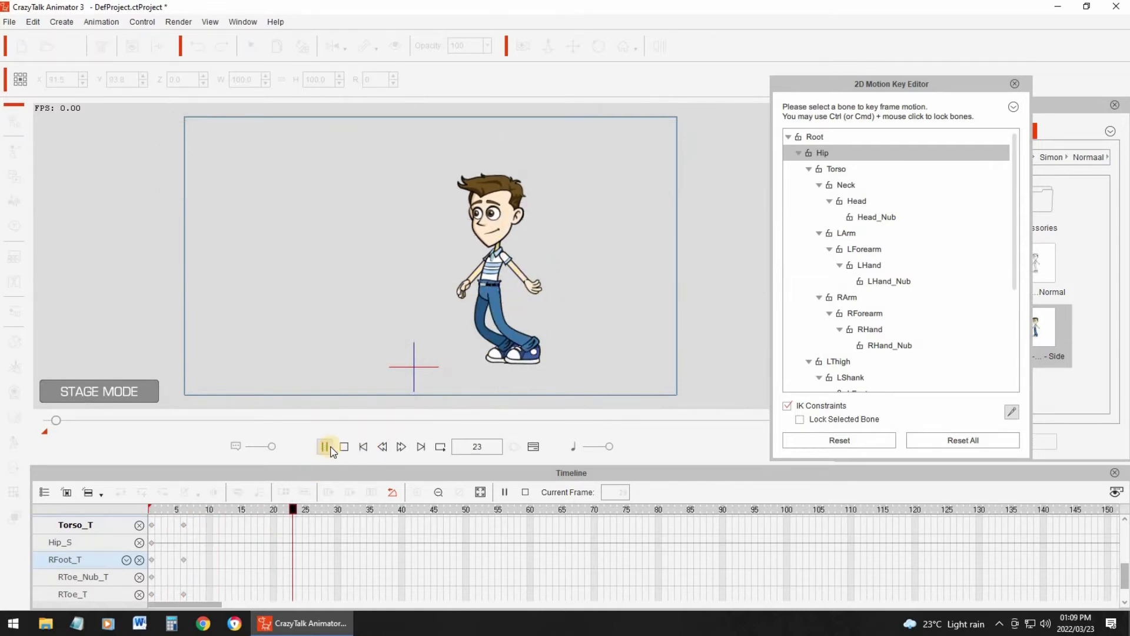
{"action": "left_click", "coordinate": [326, 447]}
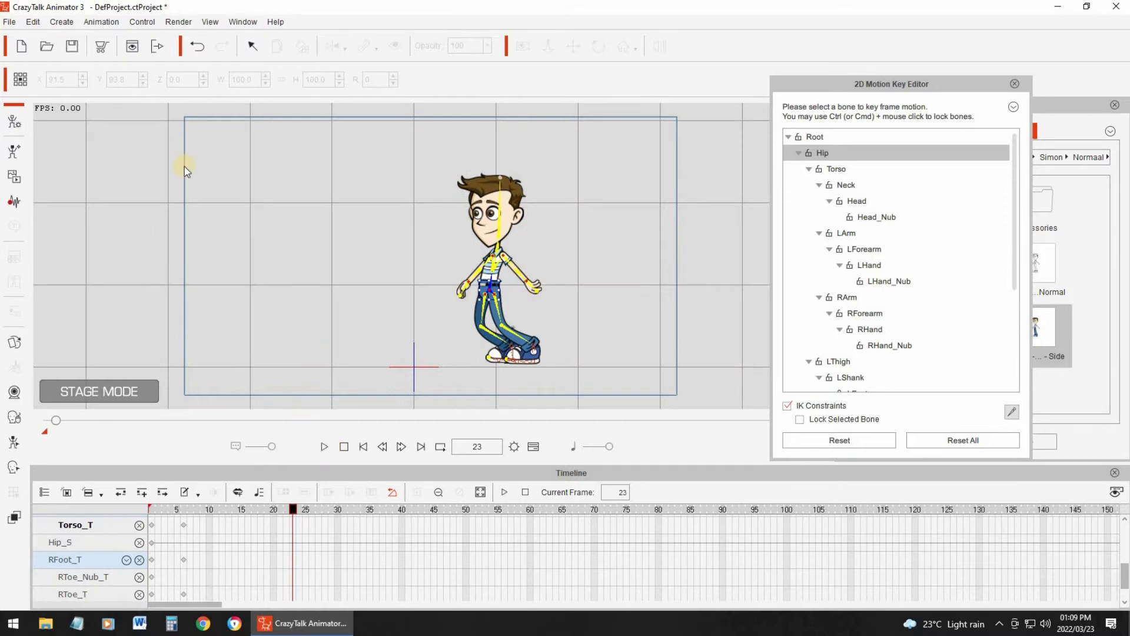
- Undo the crouched lean keyed at frame 6 and go to frame 10
{"action": "left_click", "coordinate": [197, 46]}
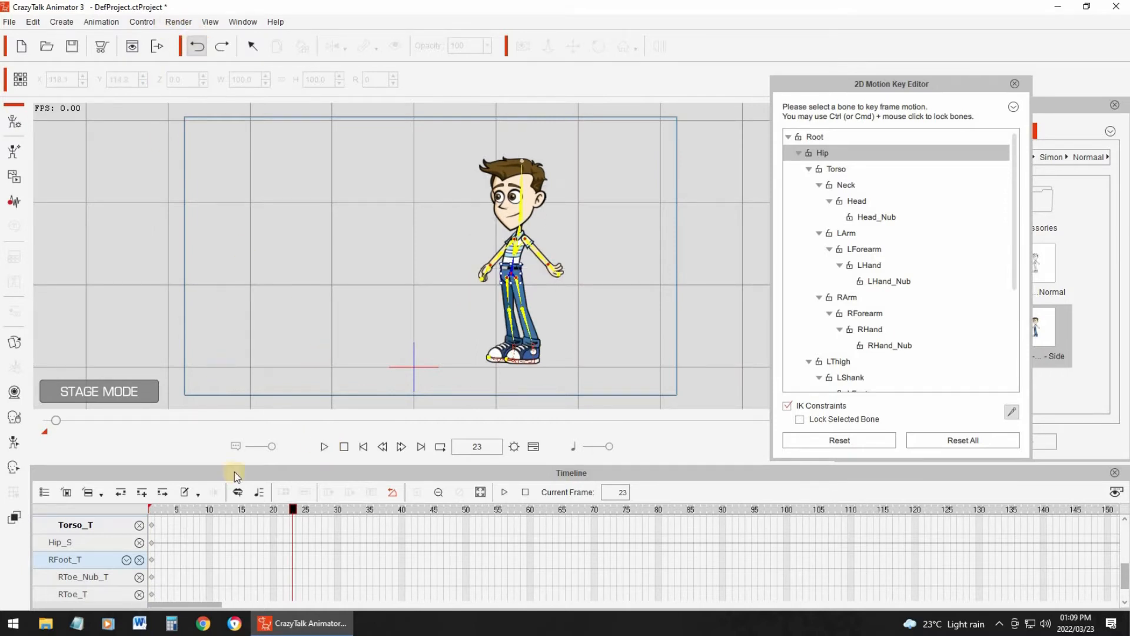
{"action": "left_click", "coordinate": [209, 510]}
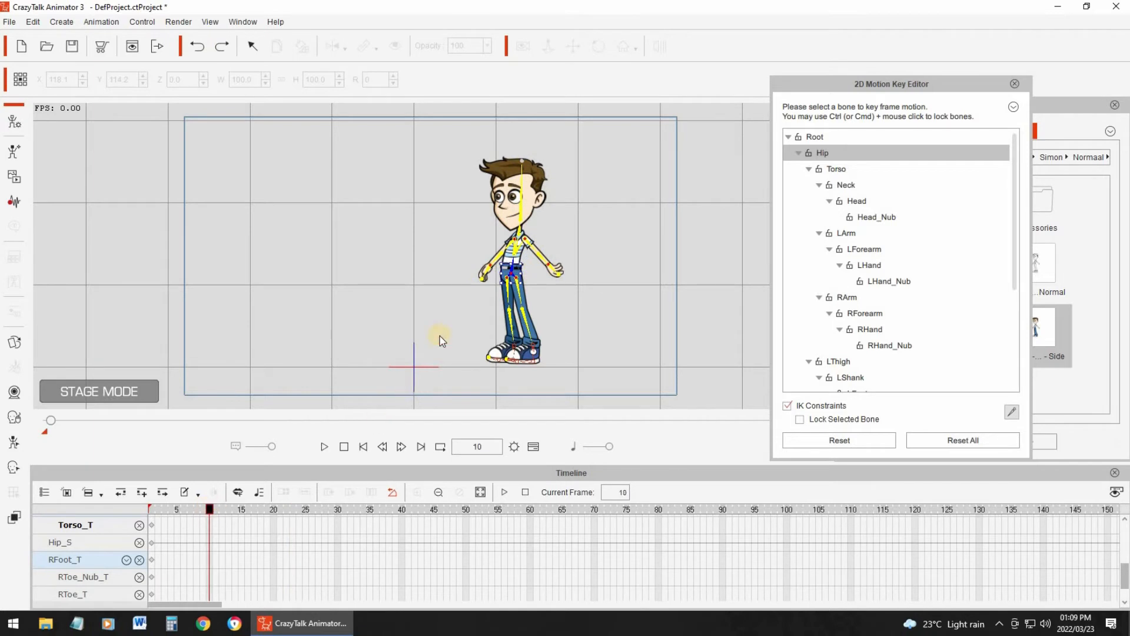
{"action": "left_click_drag", "start_coordinate": [514, 268], "coordinate": [470, 237]}
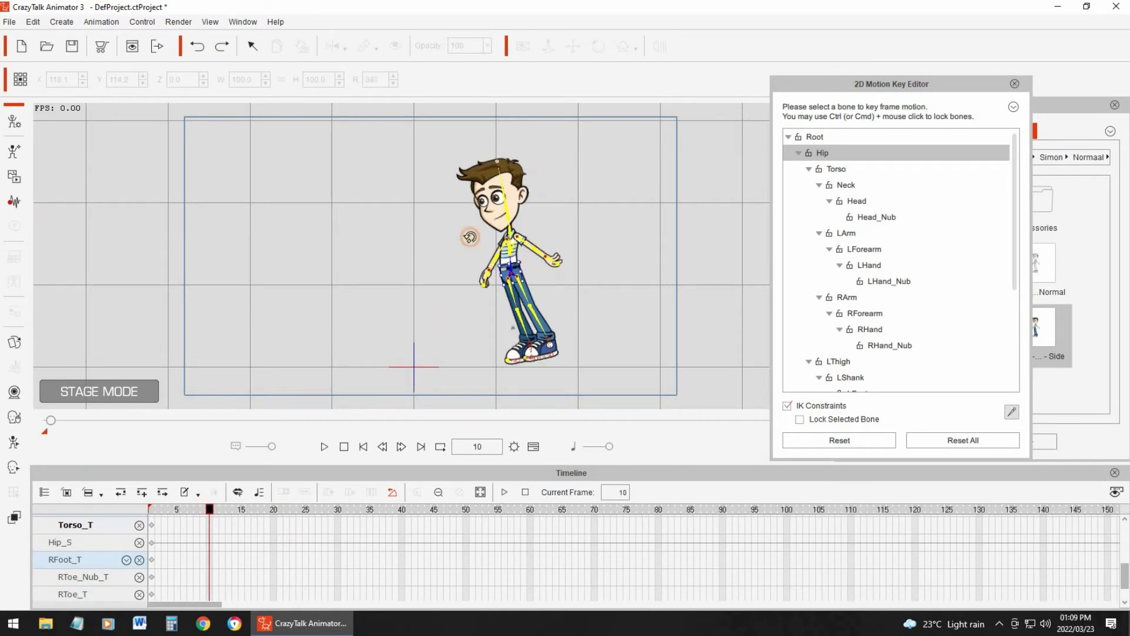
{"action": "left_click", "coordinate": [194, 46]}
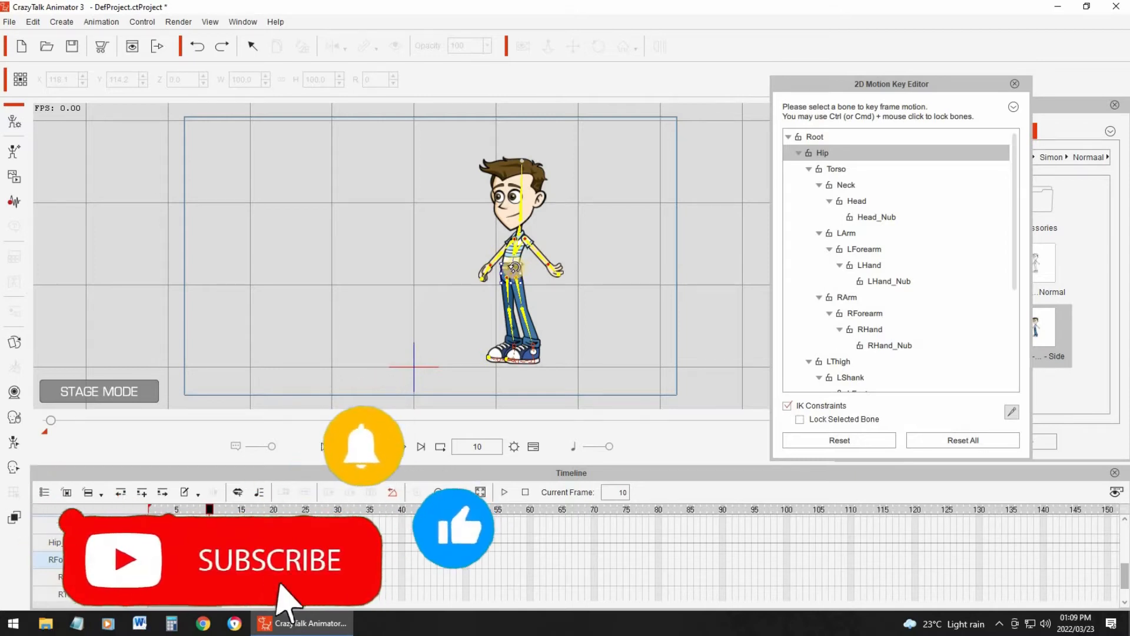
{"action": "left_click_drag", "start_coordinate": [515, 269], "coordinate": [490, 299]}
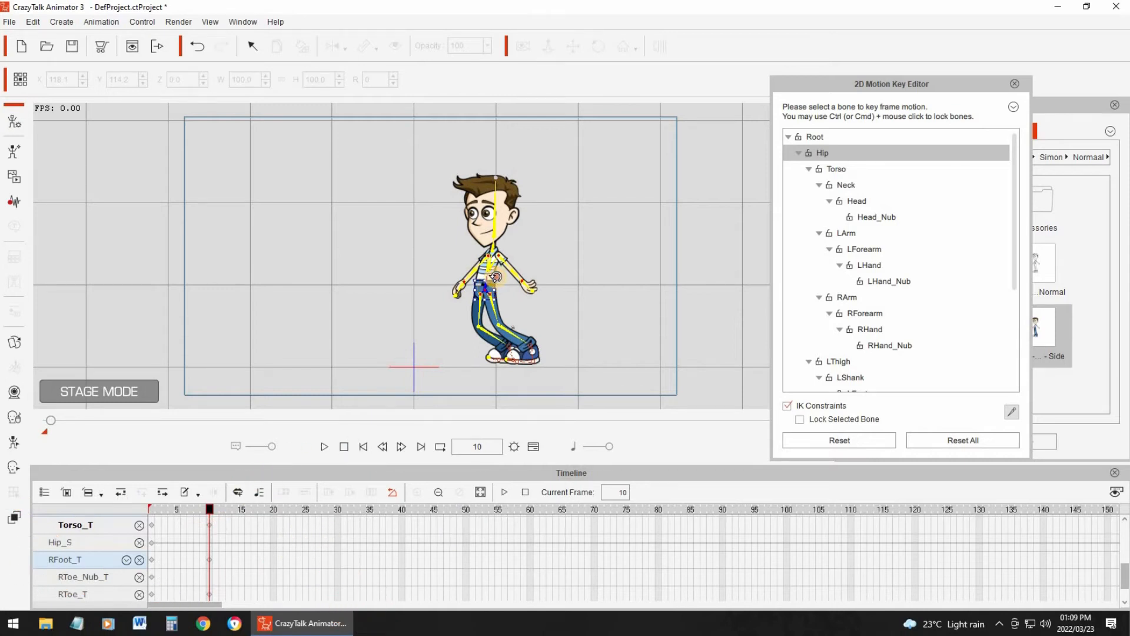
{"action": "left_click_drag", "start_coordinate": [495, 276], "coordinate": [492, 275]}
{"action": "left_click", "coordinate": [198, 46]}
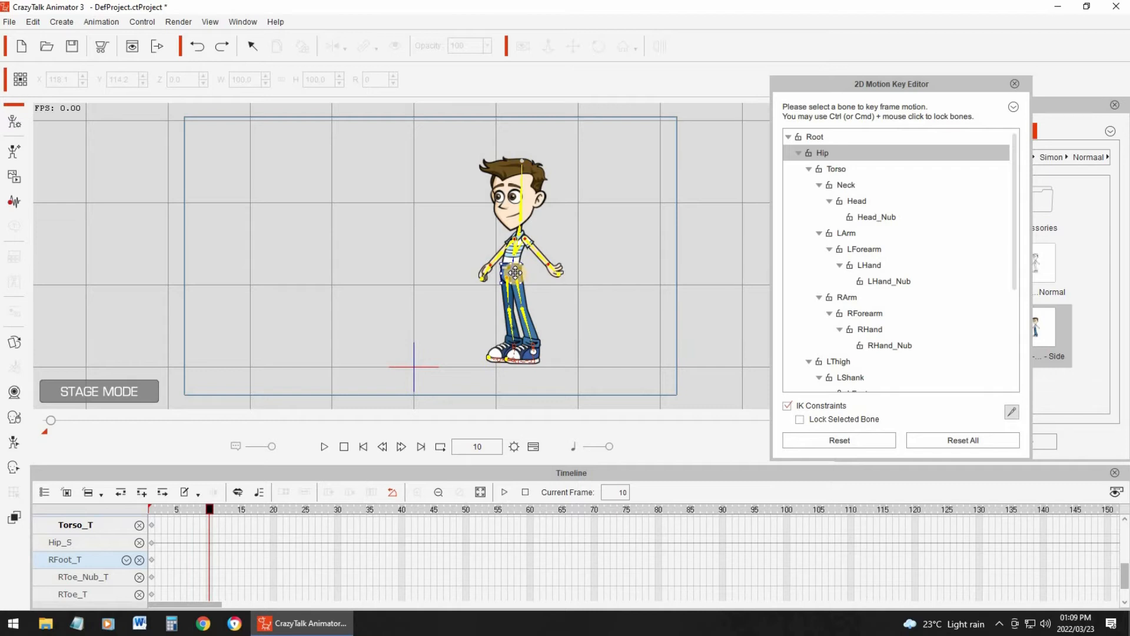
- Key a crouched lean at frame 10 by moving the Hip bone down and to the left, and preview the motion
{"action": "left_click_drag", "start_coordinate": [511, 272], "coordinate": [465, 311]}
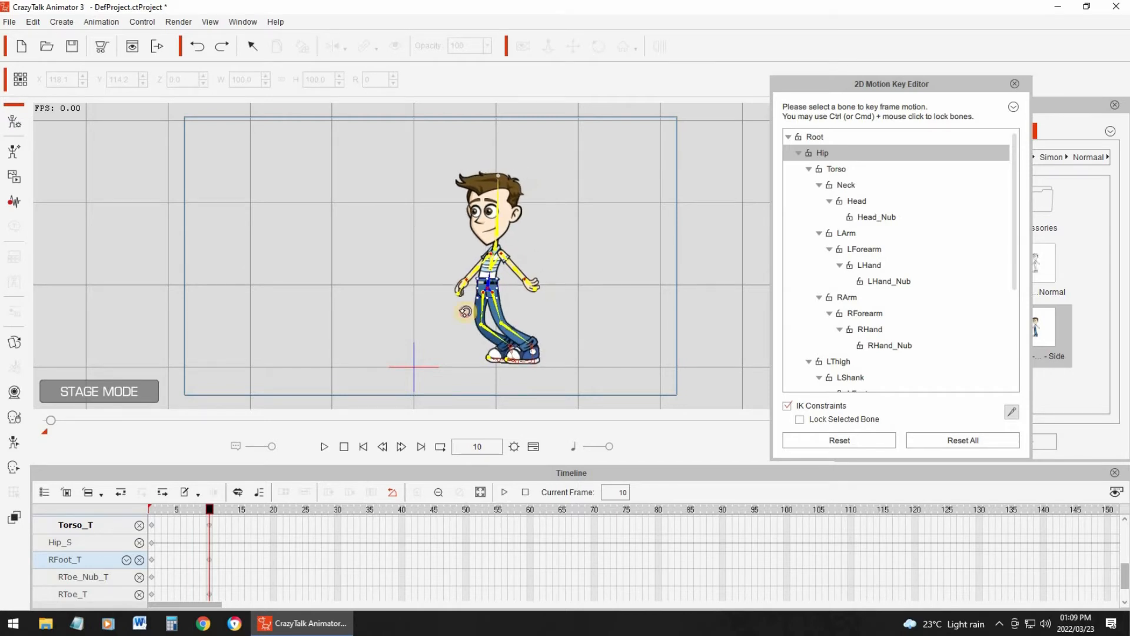
{"action": "left_click", "coordinate": [324, 446]}
{"action": "left_click", "coordinate": [326, 446]}
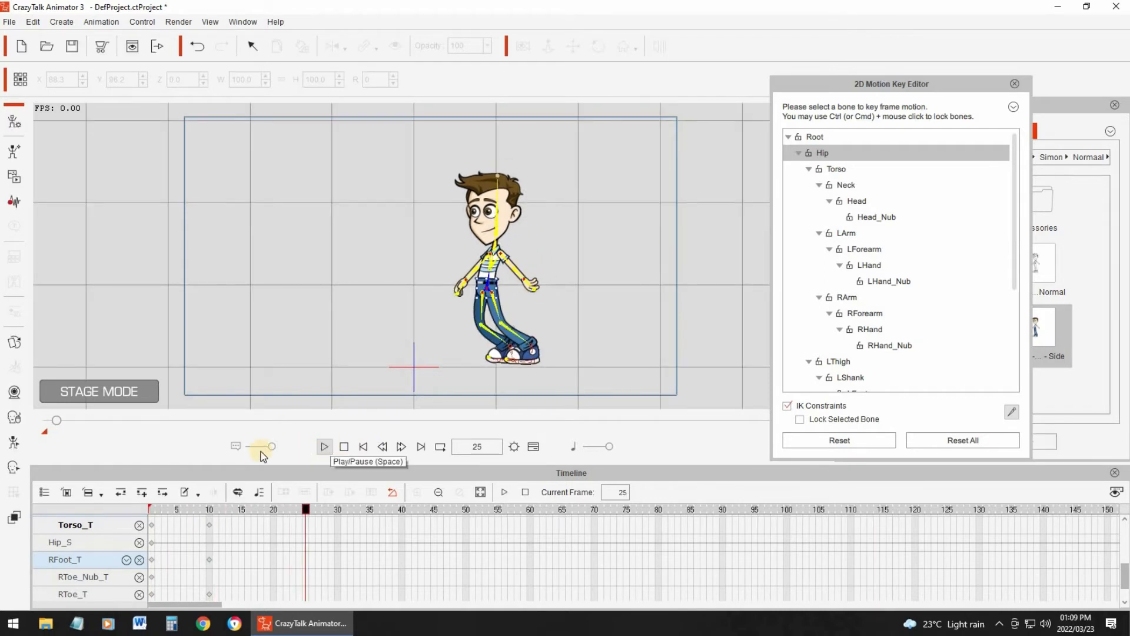
{"action": "left_click", "coordinate": [209, 510]}
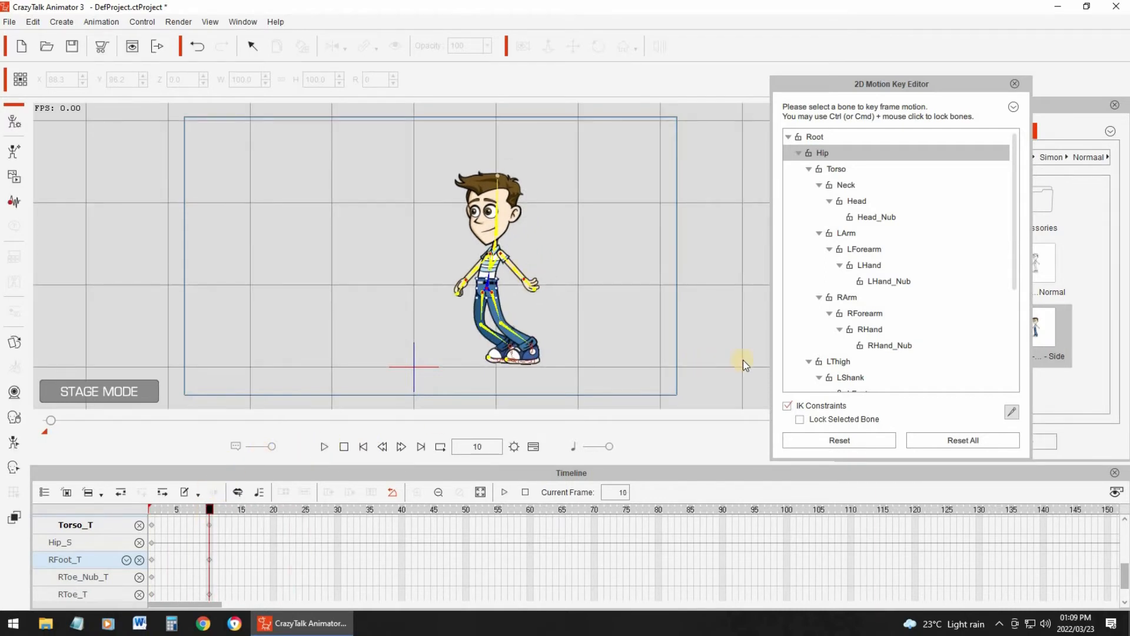
- At frame 10, rotate the Torso bone so the upper body leans backward, and nudge the Hip bone slightly to the right
{"action": "left_click_drag", "start_coordinate": [1017, 278], "coordinate": [1021, 376]}
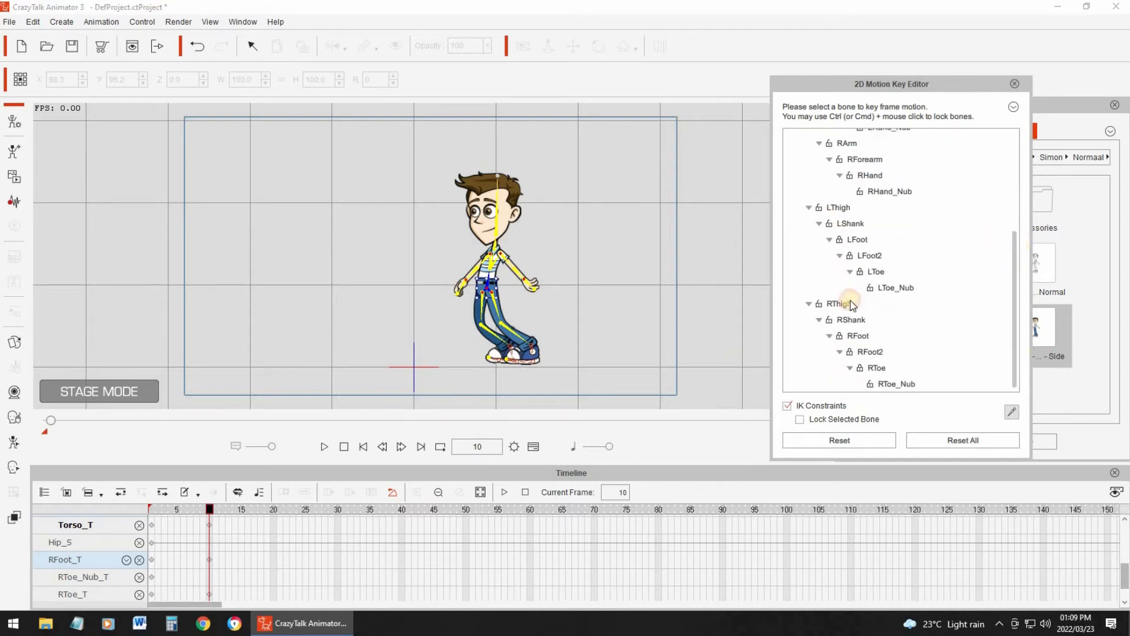
{"action": "left_click", "coordinate": [896, 343]}
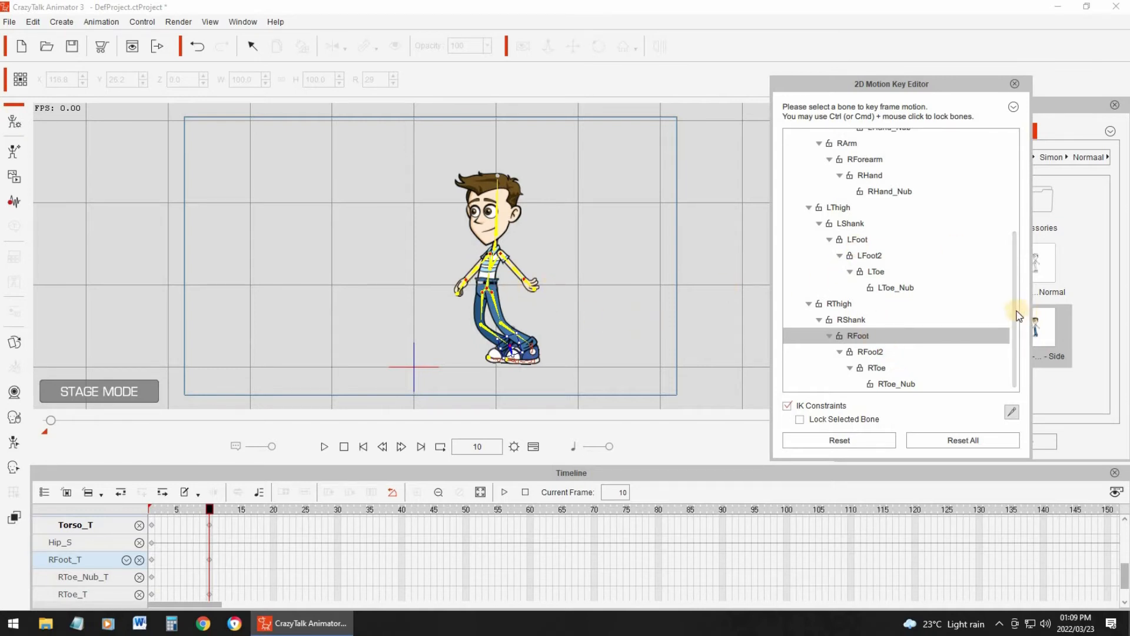
{"action": "scroll", "coordinate": [899, 177], "scroll_direction": "up", "scroll_amount": 3}
{"action": "left_click", "coordinate": [838, 171]}
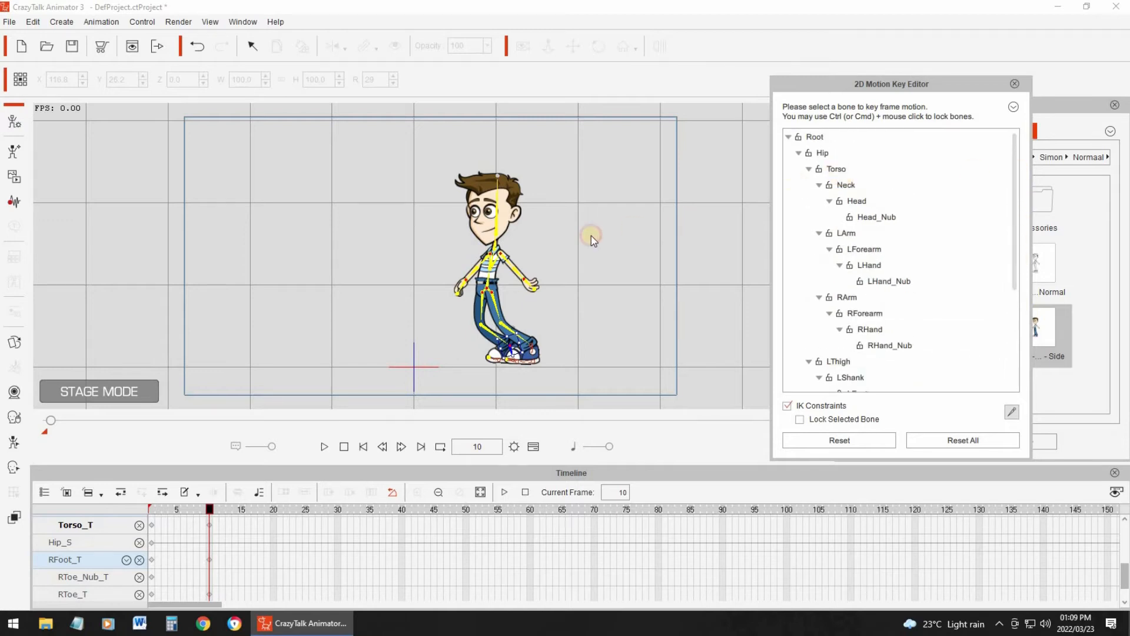
{"action": "left_click_drag", "start_coordinate": [505, 276], "coordinate": [525, 305]}
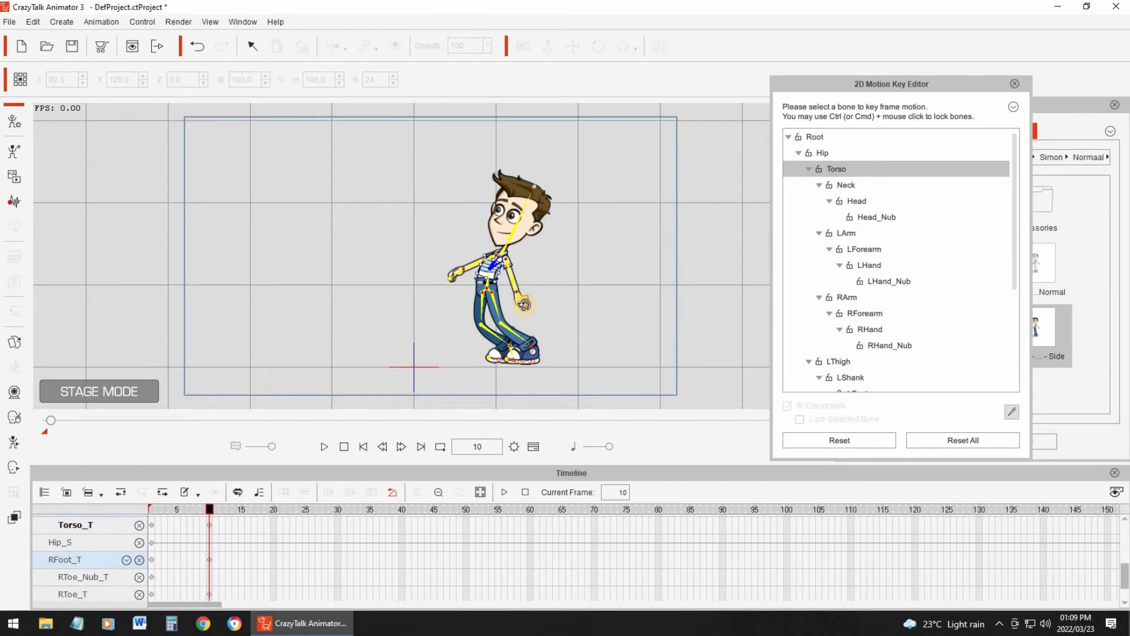
{"action": "left_click_drag", "start_coordinate": [488, 264], "coordinate": [502, 263]}
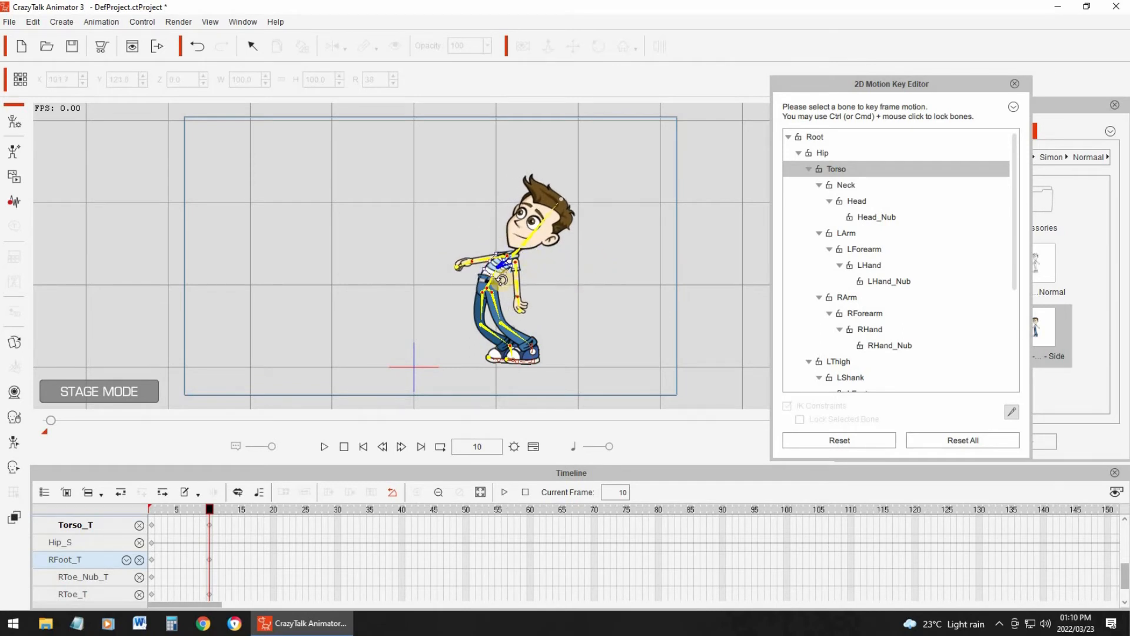
{"action": "left_click", "coordinate": [482, 282]}
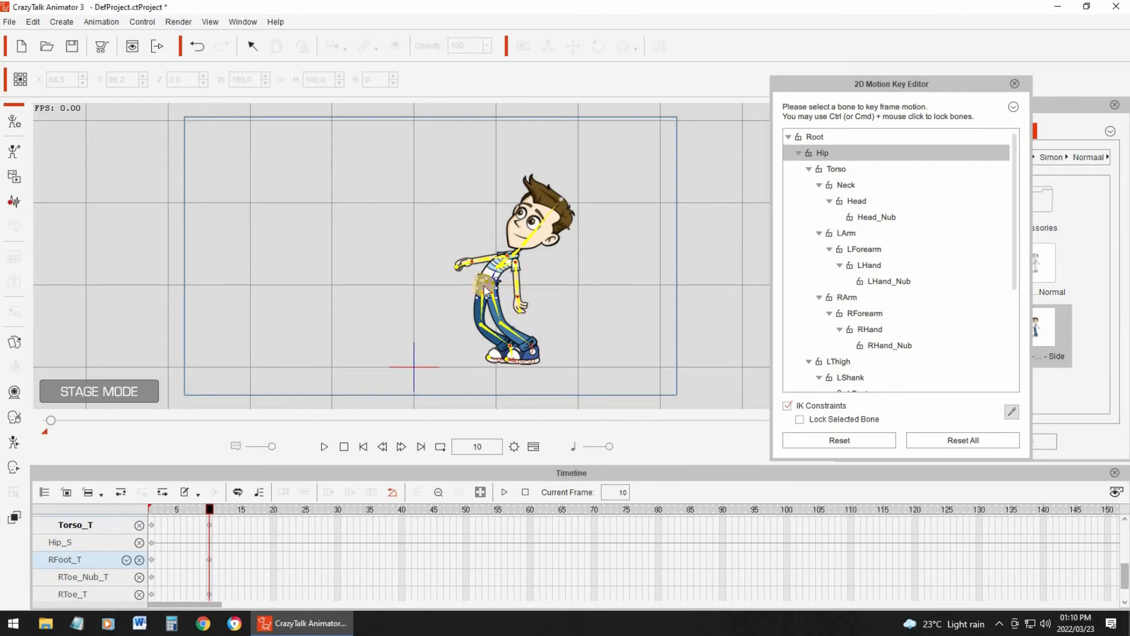
{"action": "left_click_drag", "start_coordinate": [483, 285], "coordinate": [486, 287]}
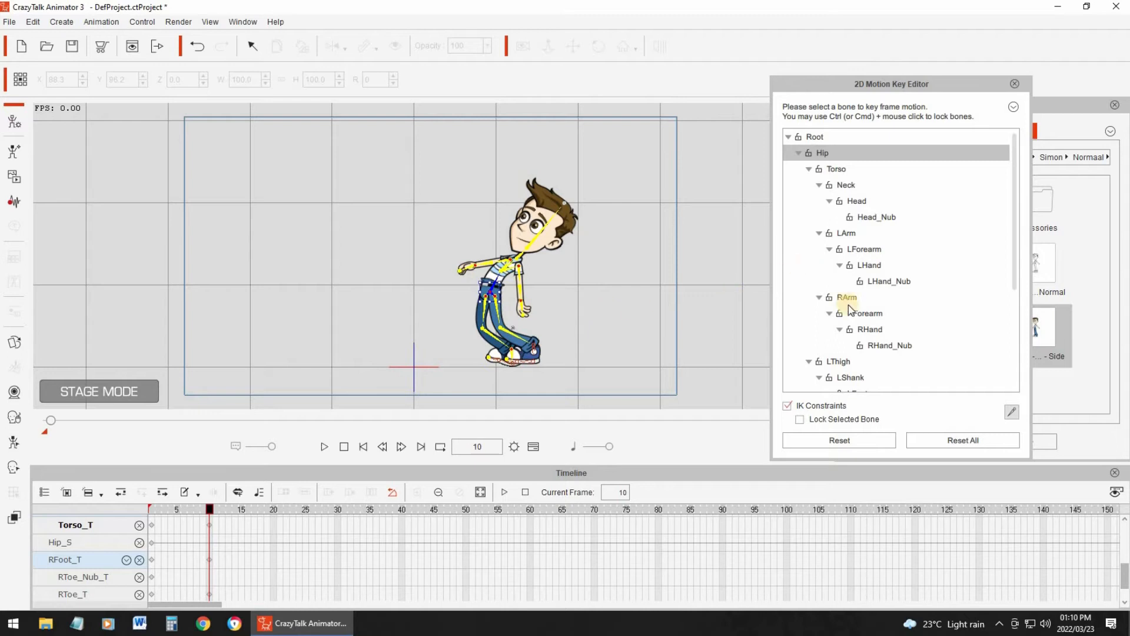
- Rotate the LThigh and RThigh bones so both legs swing up in front of the character
{"action": "left_click", "coordinate": [863, 313]}
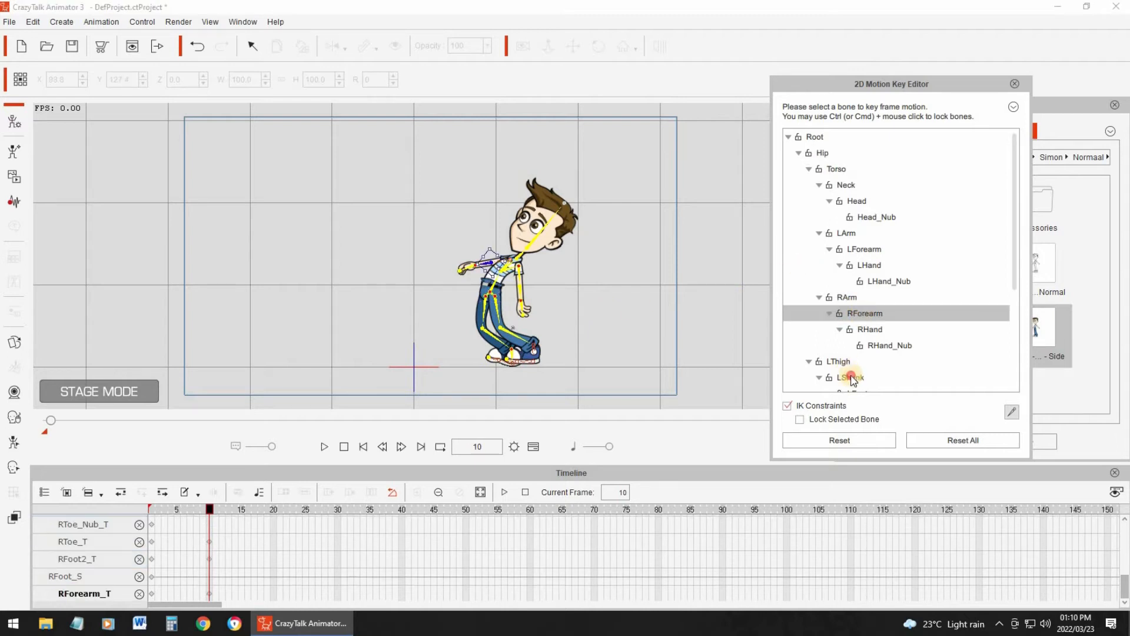
{"action": "left_click", "coordinate": [848, 375]}
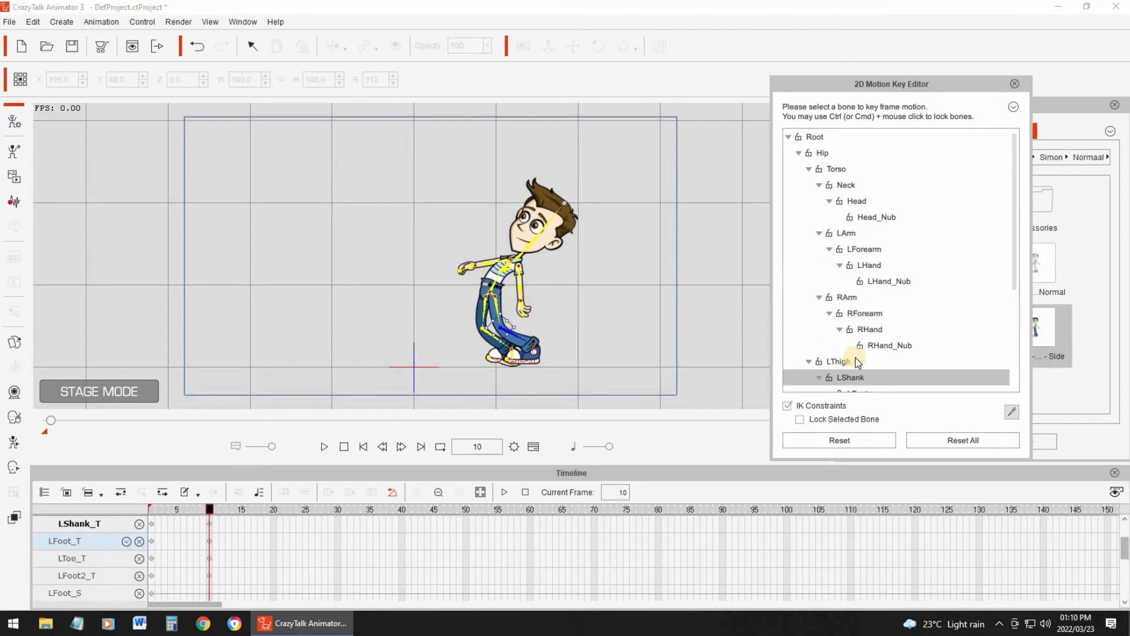
{"action": "left_click", "coordinate": [870, 347]}
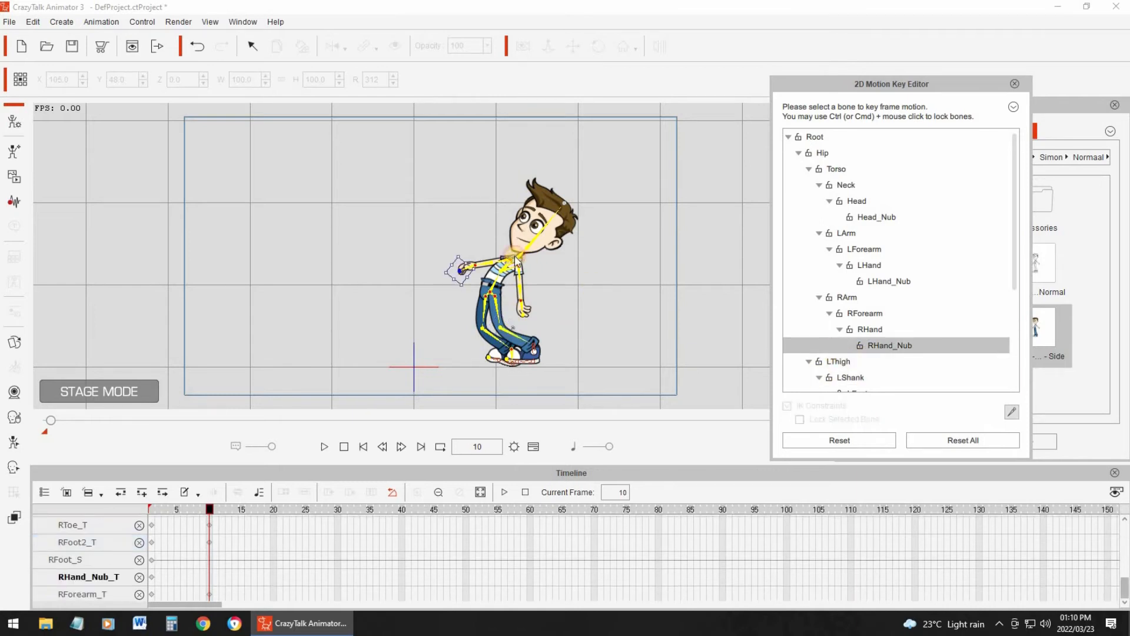
{"action": "left_click", "coordinate": [837, 361]}
{"action": "left_click_drag", "start_coordinate": [507, 282], "coordinate": [897, 351]}
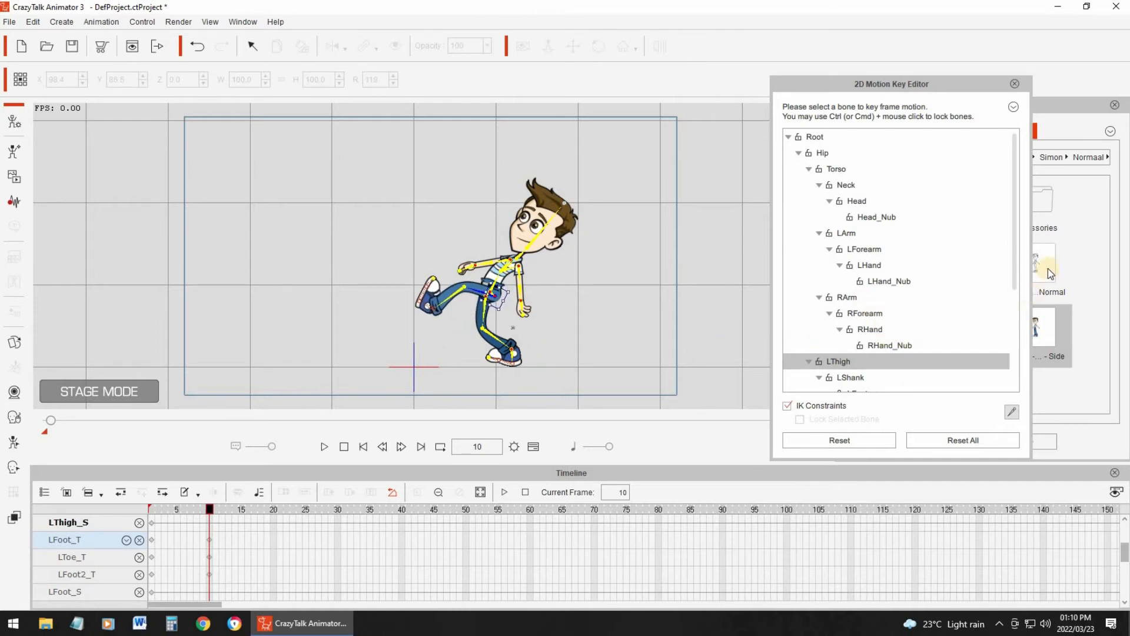
{"action": "scroll", "coordinate": [878, 350], "scroll_direction": "down", "scroll_amount": 3}
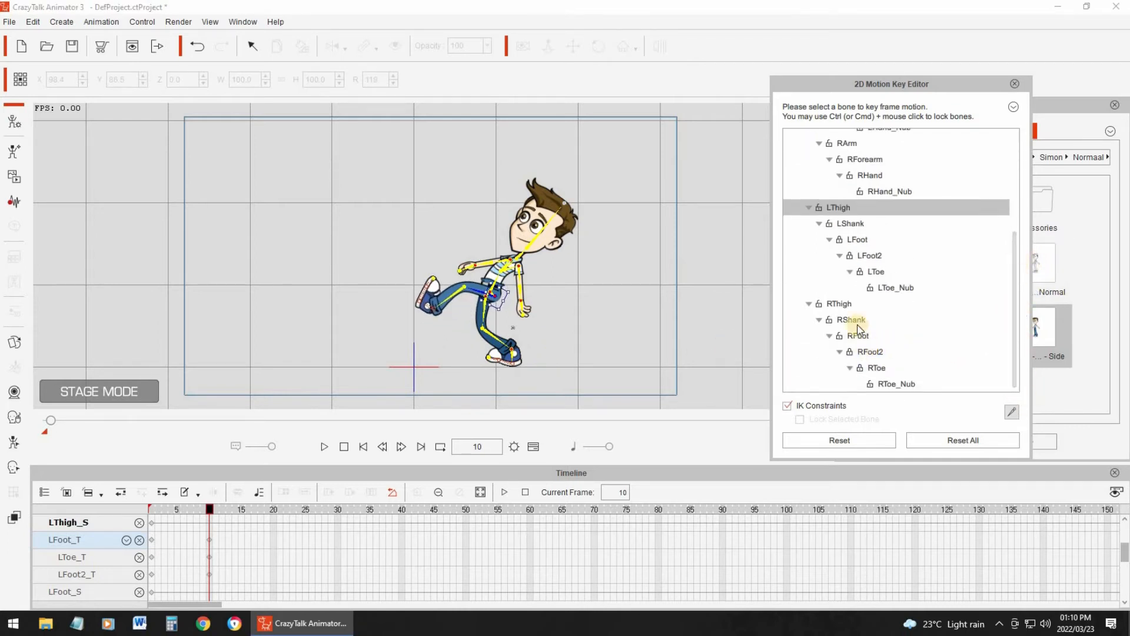
{"action": "left_click", "coordinate": [514, 299]}
{"action": "left_click_drag", "start_coordinate": [517, 305], "coordinate": [613, 356]}
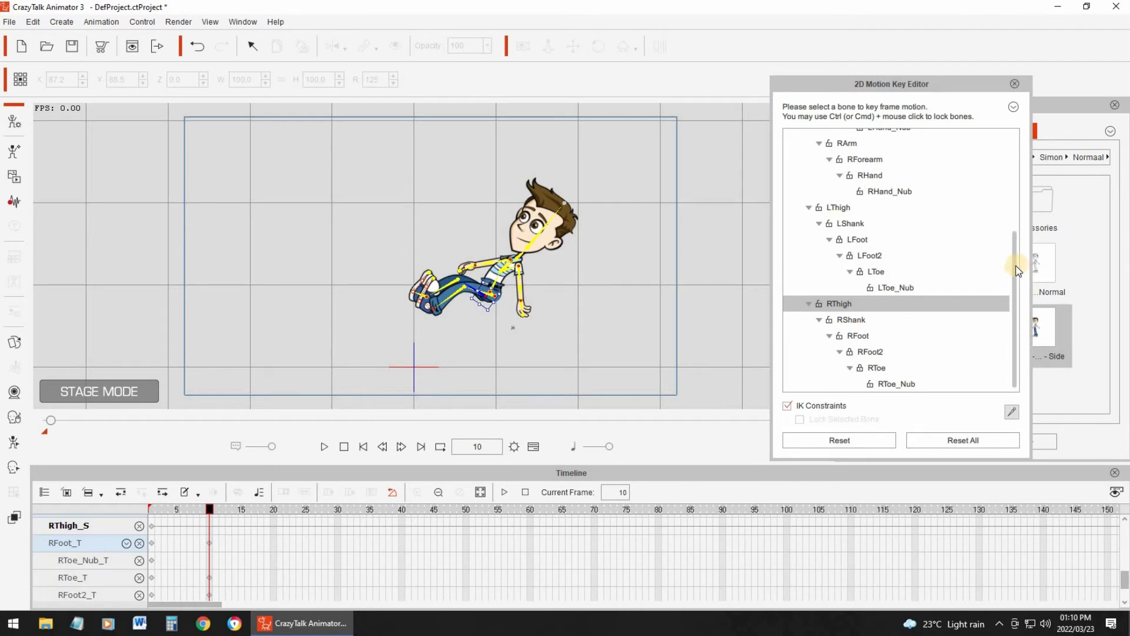
- Rotate the Hip bone so the whole body tips forward with the feet pointing toward the ground
{"action": "scroll", "coordinate": [865, 151], "scroll_direction": "up", "scroll_amount": 4}
{"action": "left_click", "coordinate": [836, 169]}
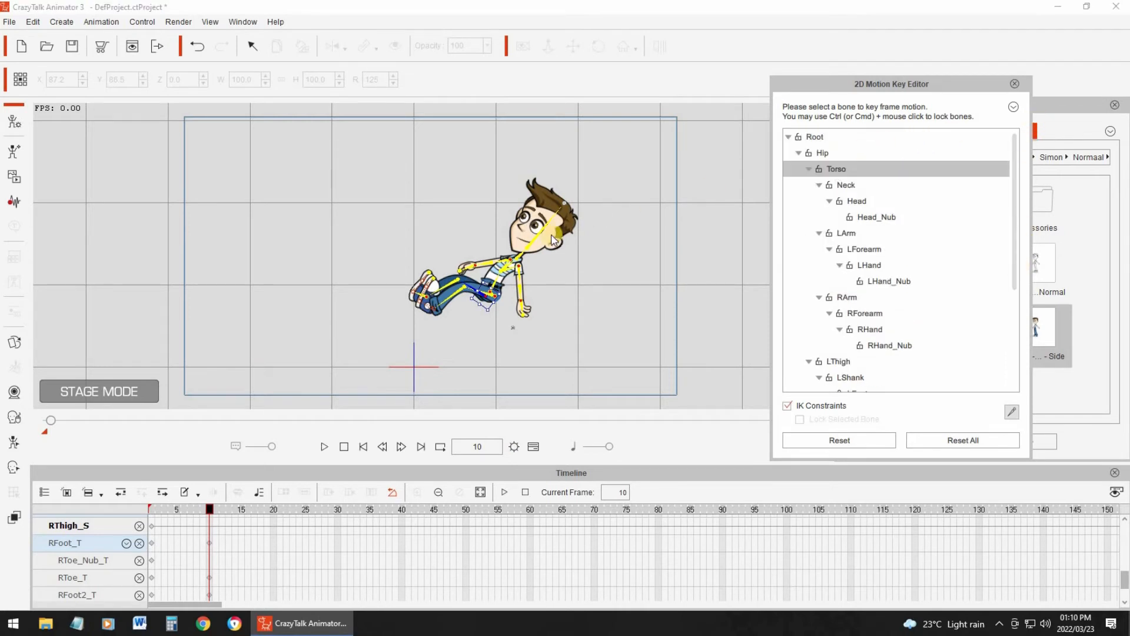
{"action": "left_click", "coordinate": [823, 153]}
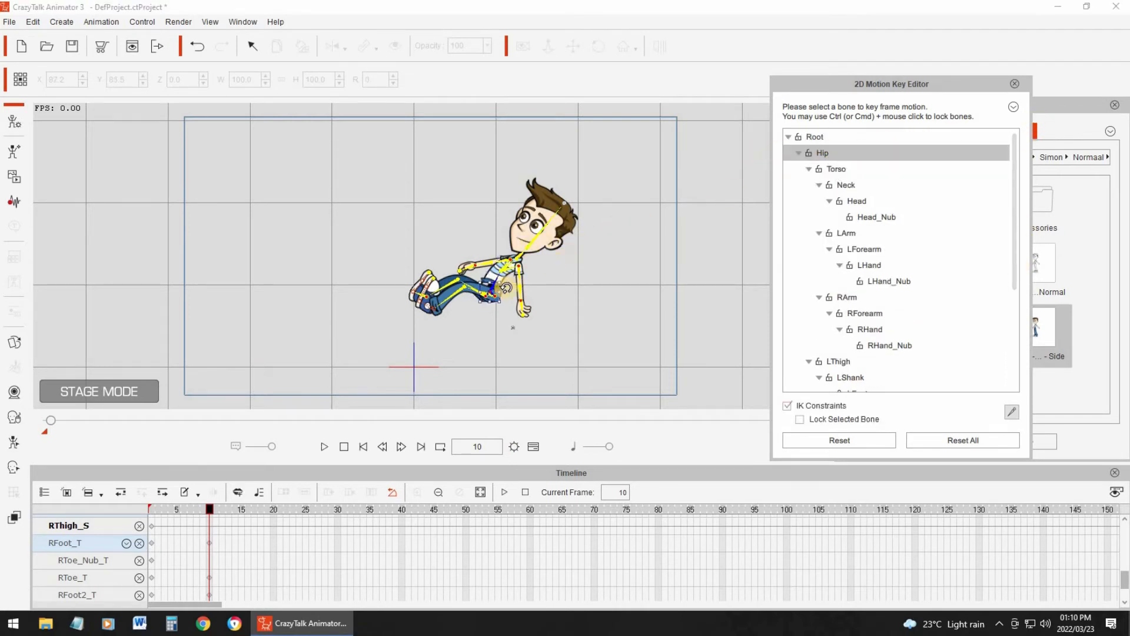
{"action": "left_click_drag", "start_coordinate": [508, 288], "coordinate": [462, 257]}
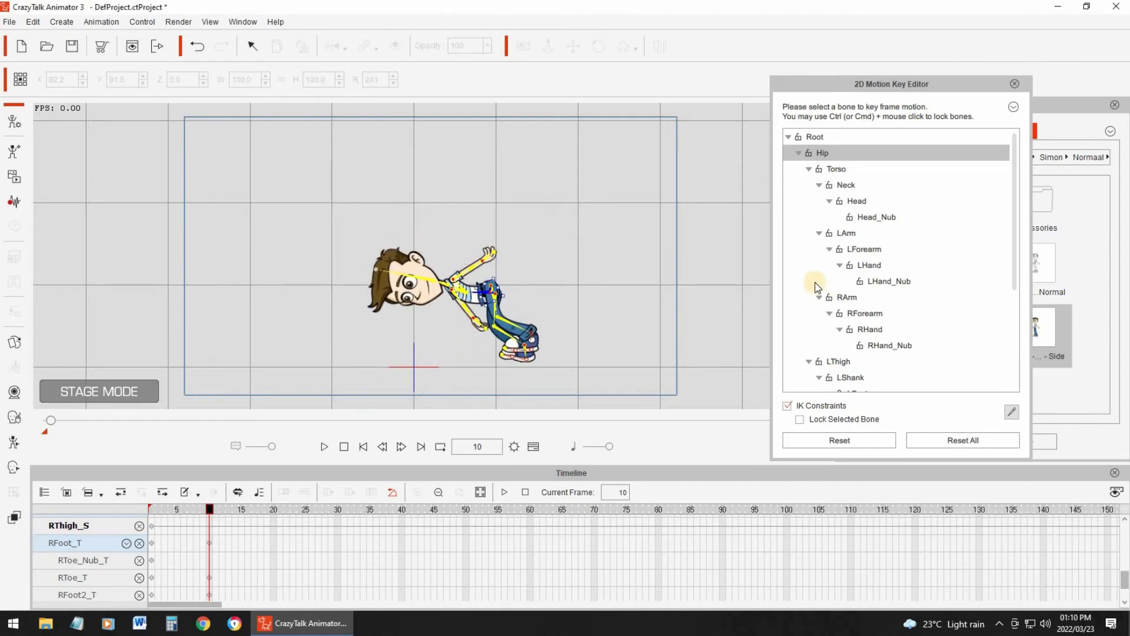
- Rotate the LShank and RShank bones so both lower legs fold backward at the knees
{"action": "left_click", "coordinate": [851, 378]}
{"action": "left_click_drag", "start_coordinate": [493, 291], "coordinate": [481, 317]}
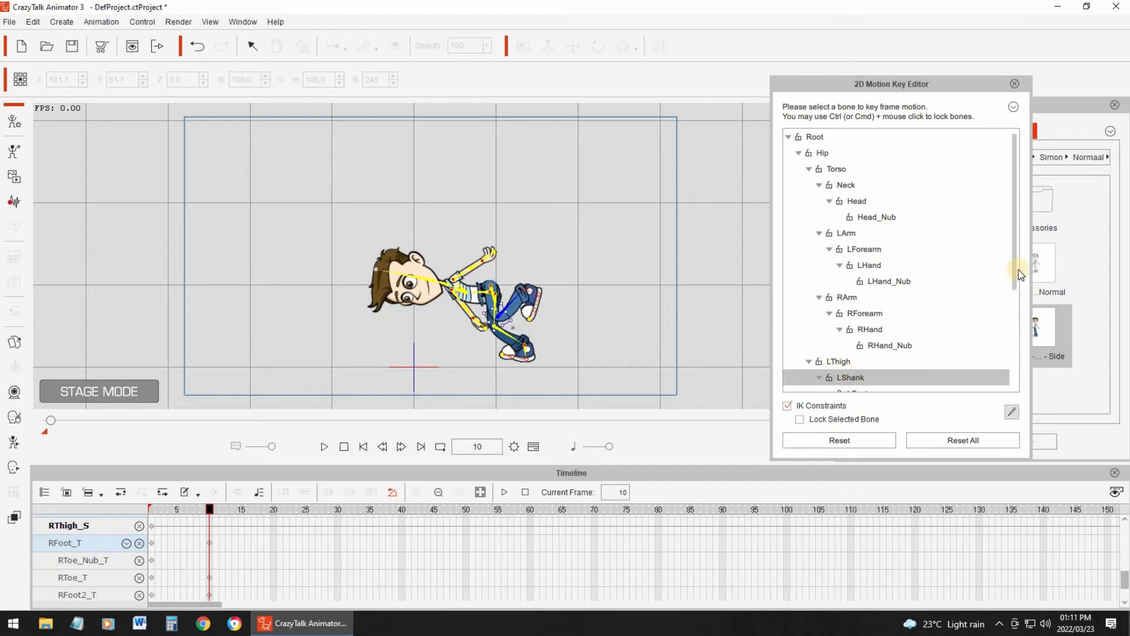
{"action": "left_click", "coordinate": [1011, 349]}
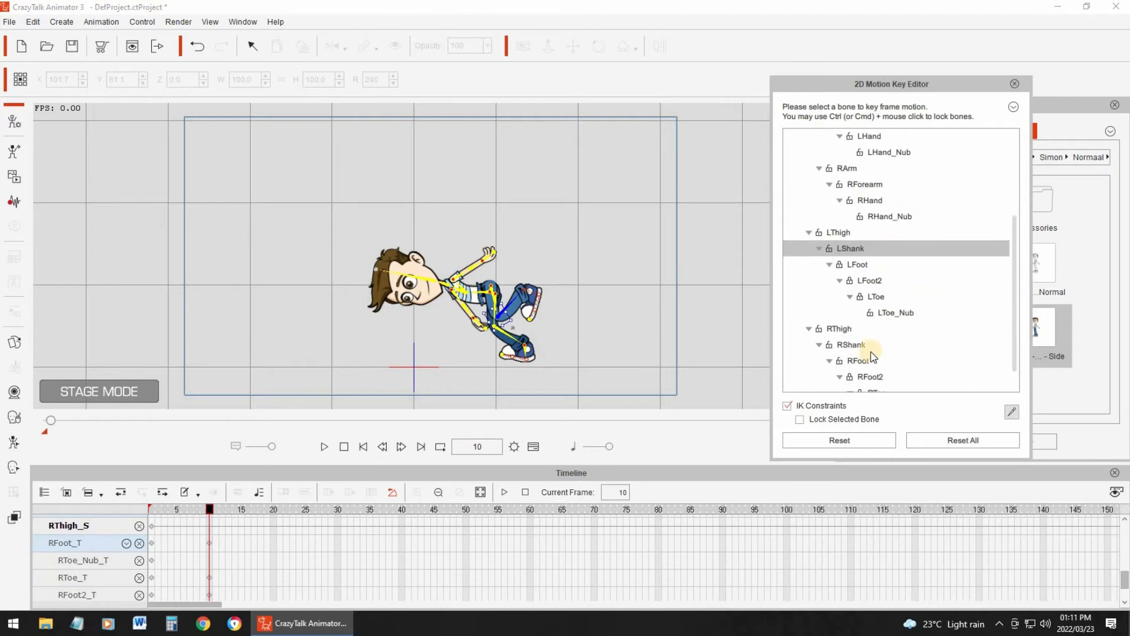
{"action": "left_click", "coordinate": [856, 344]}
{"action": "left_click_drag", "start_coordinate": [512, 324], "coordinate": [495, 312]}
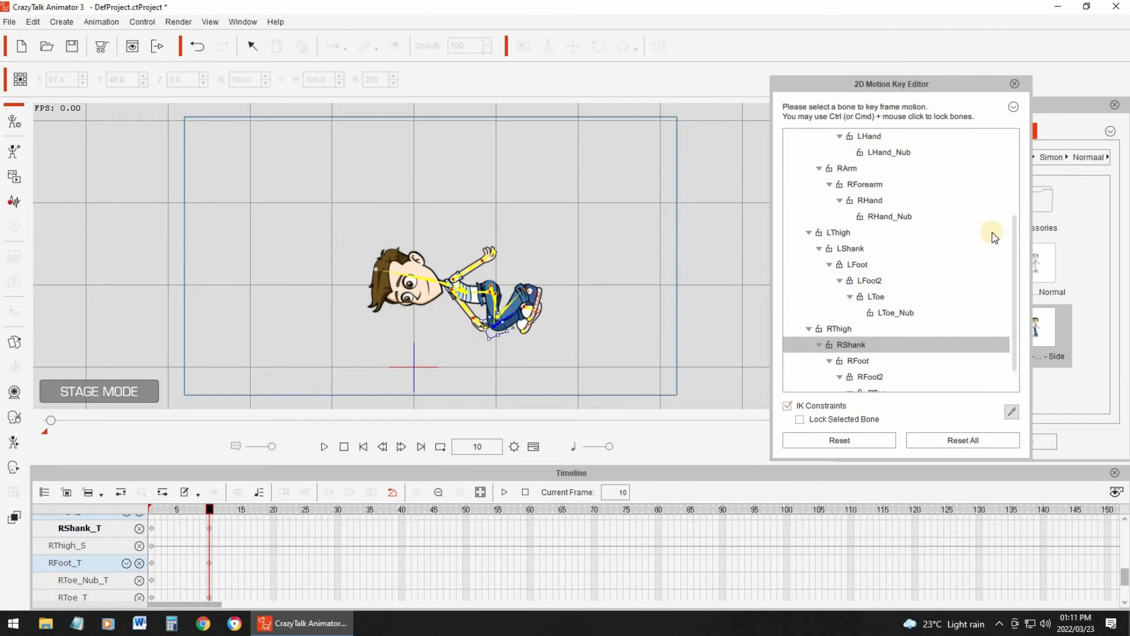
- Rotate the Hip bone to bring the character upright in a bent-knee crouch
{"action": "scroll", "coordinate": [854, 170], "scroll_direction": "up", "scroll_amount": 3}
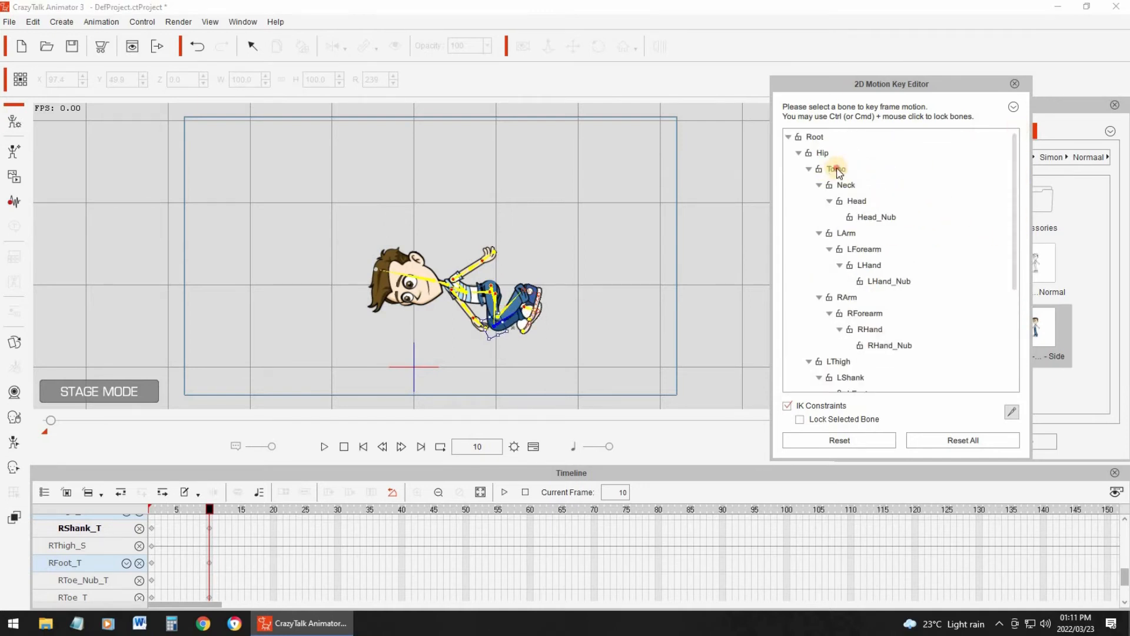
{"action": "left_click", "coordinate": [837, 168]}
{"action": "mouse_move", "coordinate": [480, 275]}
{"action": "left_mouse_down"}
{"action": "mouse_move", "coordinate": [512, 251]}
{"action": "mouse_move", "coordinate": [533, 295]}
{"action": "mouse_move", "coordinate": [510, 276]}
{"action": "mouse_move", "coordinate": [495, 281]}
{"action": "mouse_move", "coordinate": [498, 295]}
{"action": "mouse_move", "coordinate": [495, 277]}
{"action": "left_mouse_up"}
{"action": "left_click", "coordinate": [822, 153]}
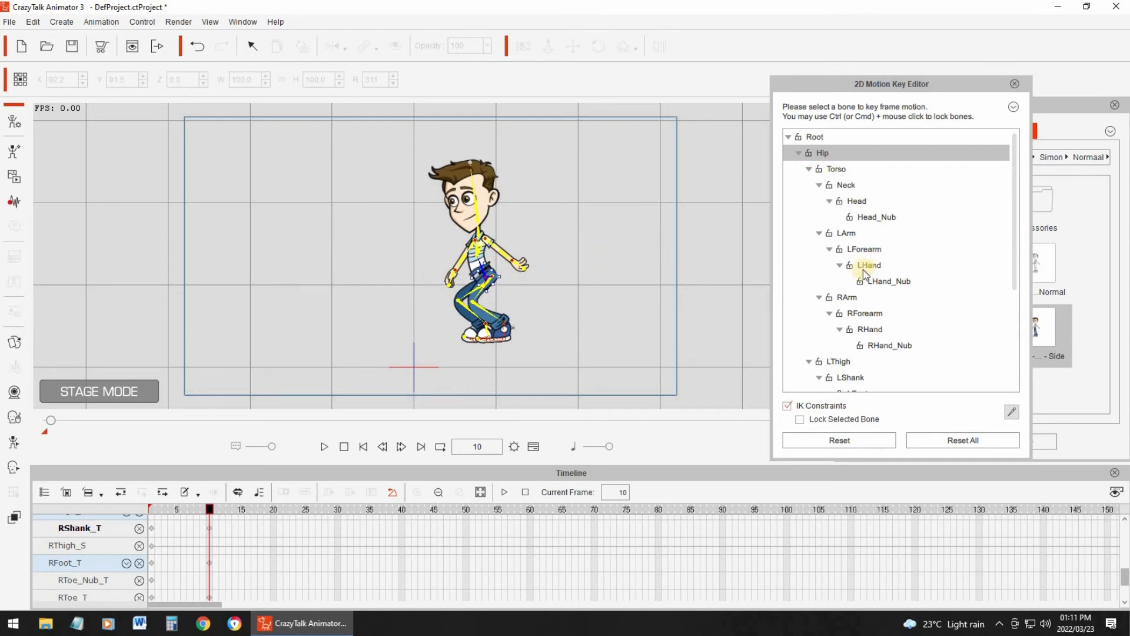
- Raise the LArm bone behind the character and bend the LForearm bone so the hand comes back toward the waist
{"action": "left_click", "coordinate": [848, 233]}
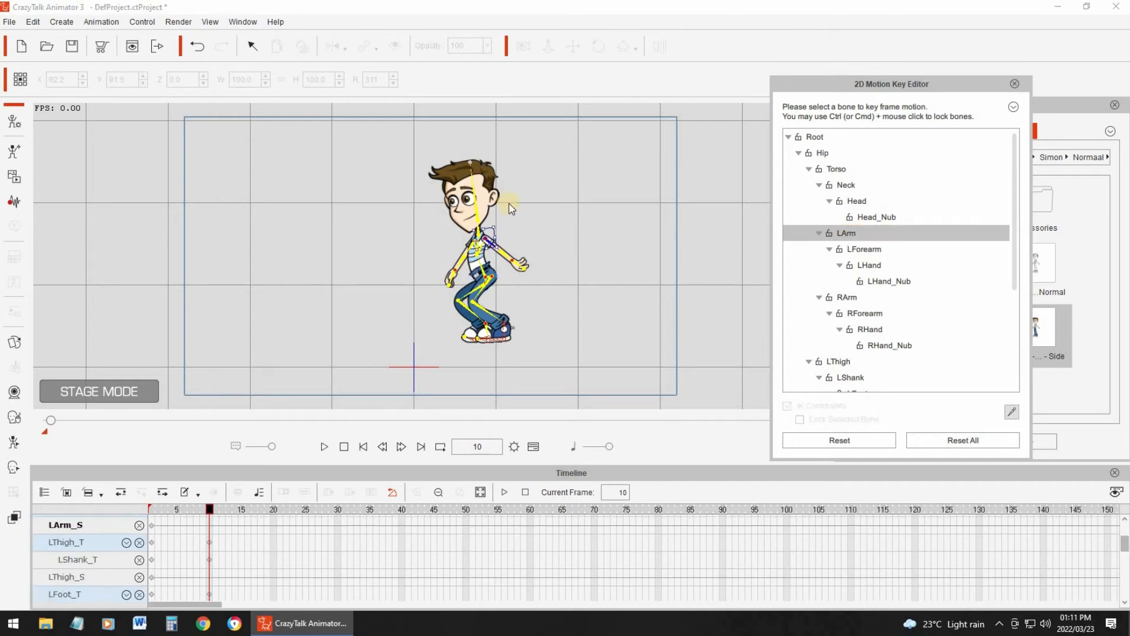
{"action": "left_click_drag", "start_coordinate": [503, 221], "coordinate": [484, 206]}
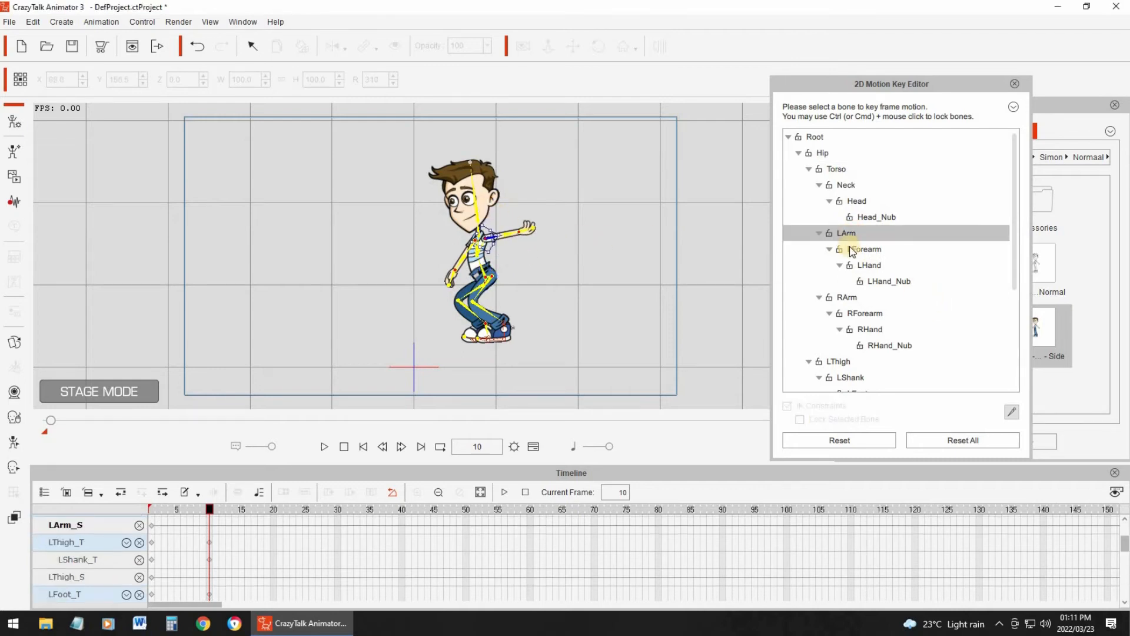
{"action": "left_click", "coordinate": [519, 214]}
{"action": "left_click_drag", "start_coordinate": [528, 226], "coordinate": [504, 233]}
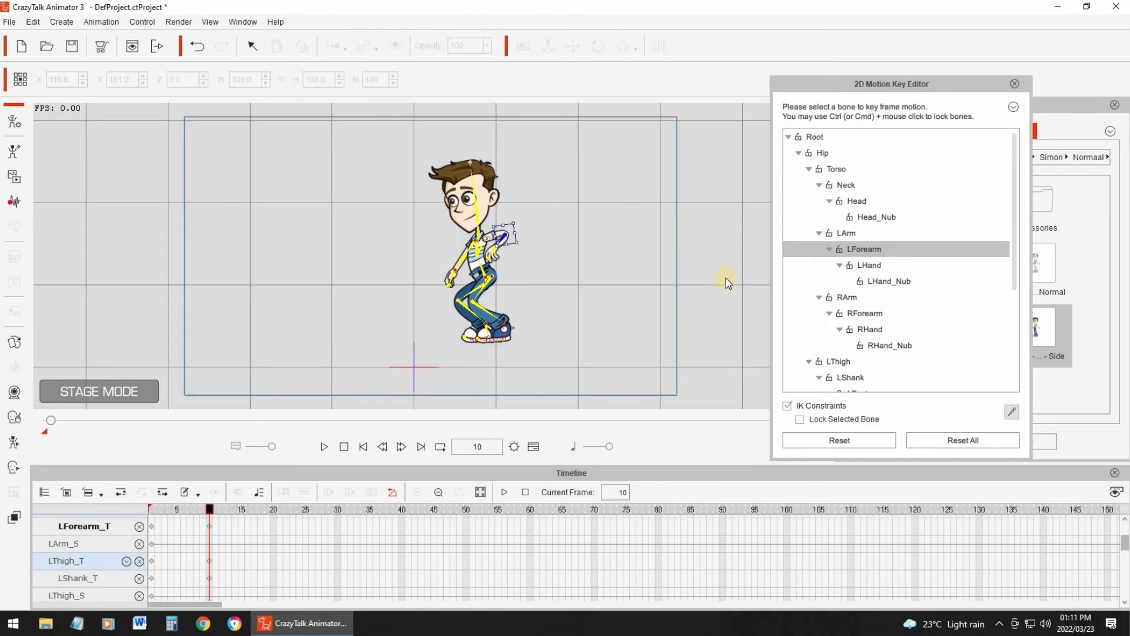
- Rotate the RArm bone backward and bend the RForearm bone across the front of the torso
{"action": "left_click", "coordinate": [848, 298]}
{"action": "left_click_drag", "start_coordinate": [447, 256], "coordinate": [492, 266]}
{"action": "left_click", "coordinate": [869, 313]}
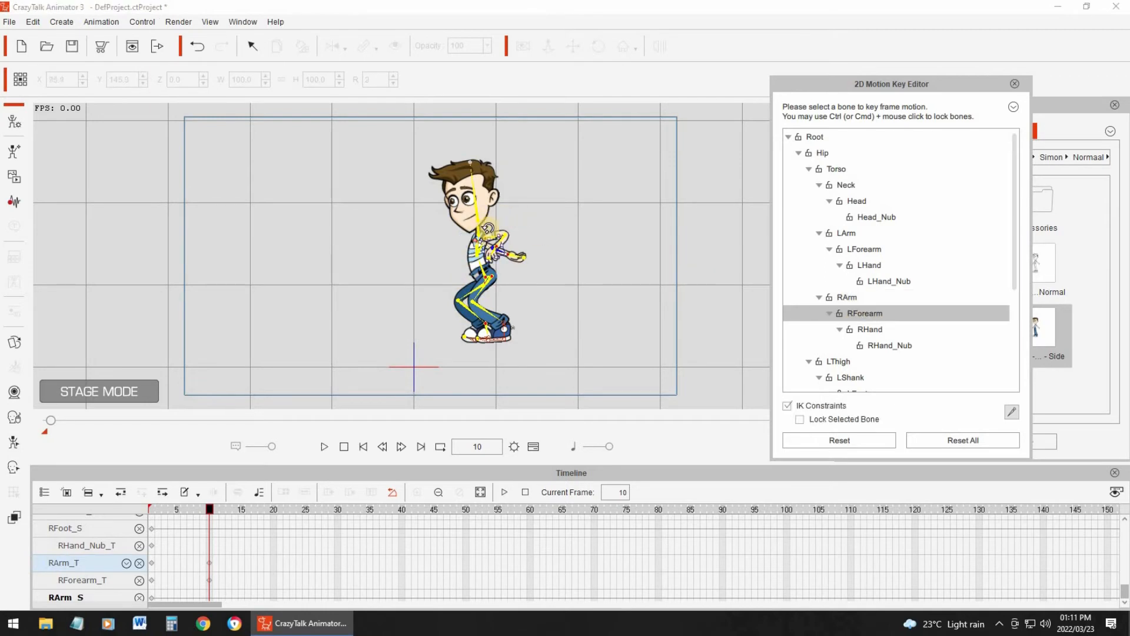
{"action": "left_click_drag", "start_coordinate": [495, 224], "coordinate": [501, 277]}
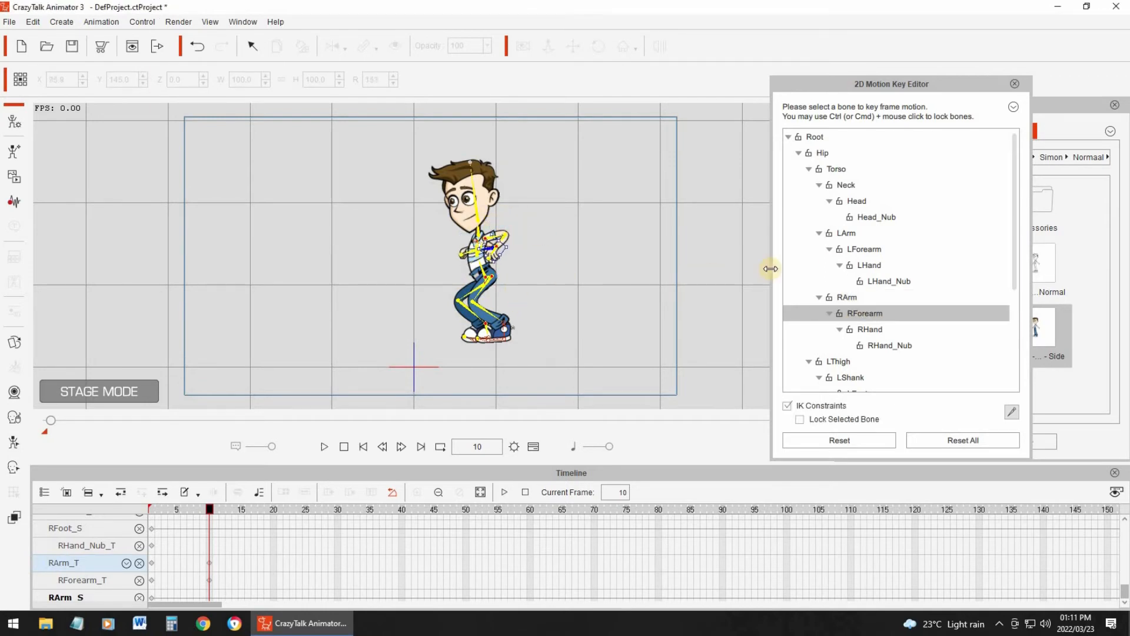
- Reposition the LArm and RArm bones at frame 10 so both upper arms sit properly at the shoulders
{"action": "left_click", "coordinate": [491, 230]}
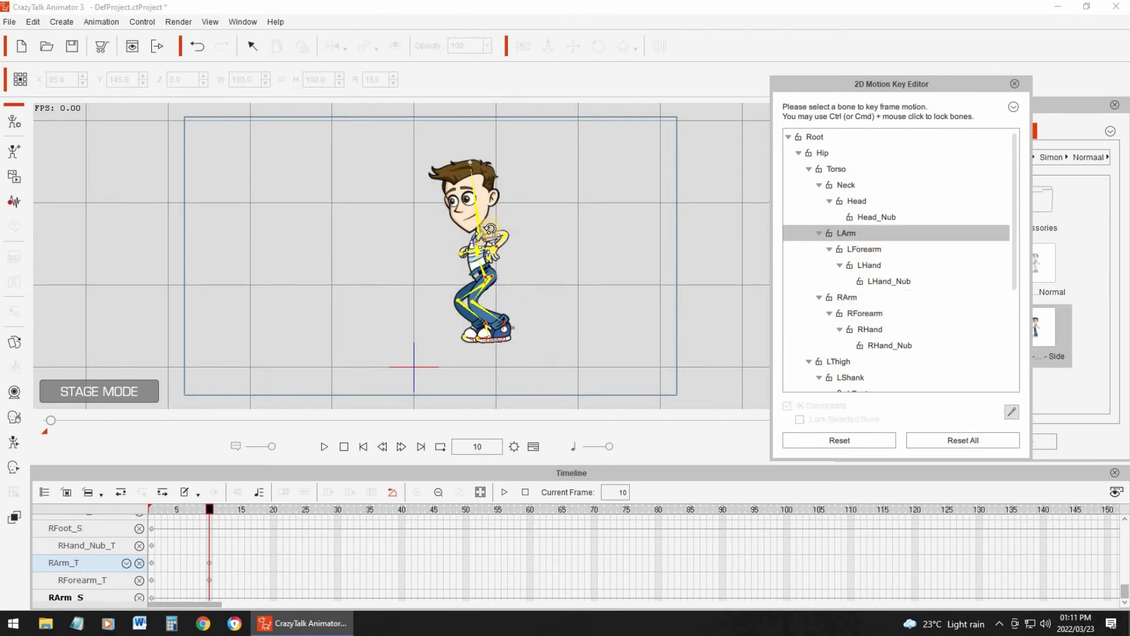
{"action": "mouse_move", "coordinate": [486, 231]}
{"action": "left_mouse_down"}
{"action": "mouse_move", "coordinate": [492, 248]}
{"action": "mouse_move", "coordinate": [484, 225]}
{"action": "left_mouse_up"}
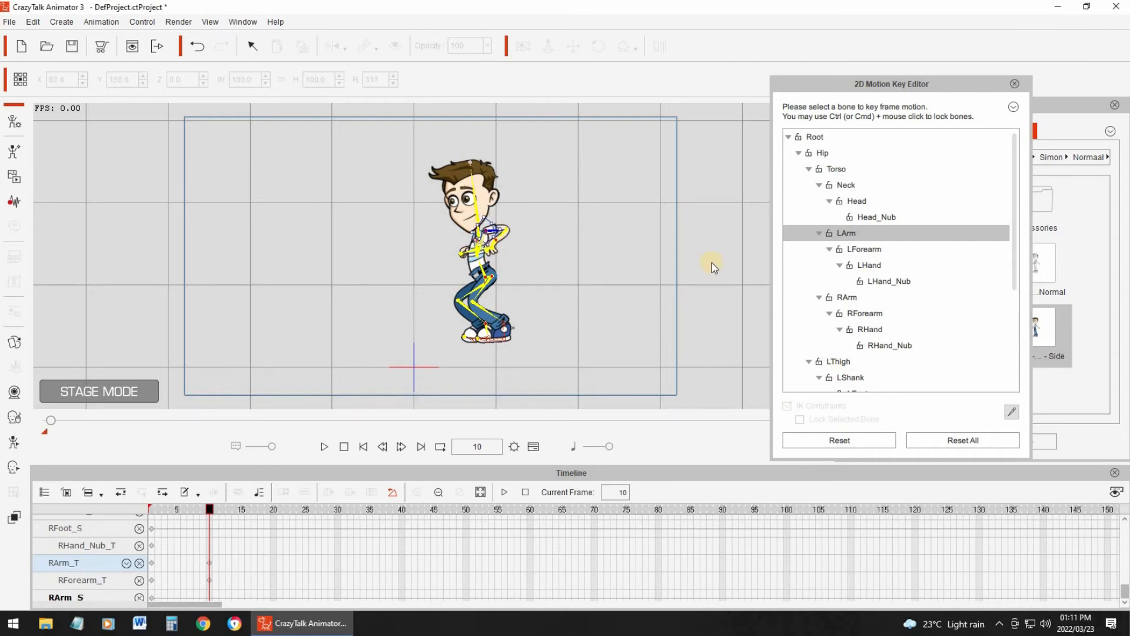
{"action": "left_click", "coordinate": [847, 297]}
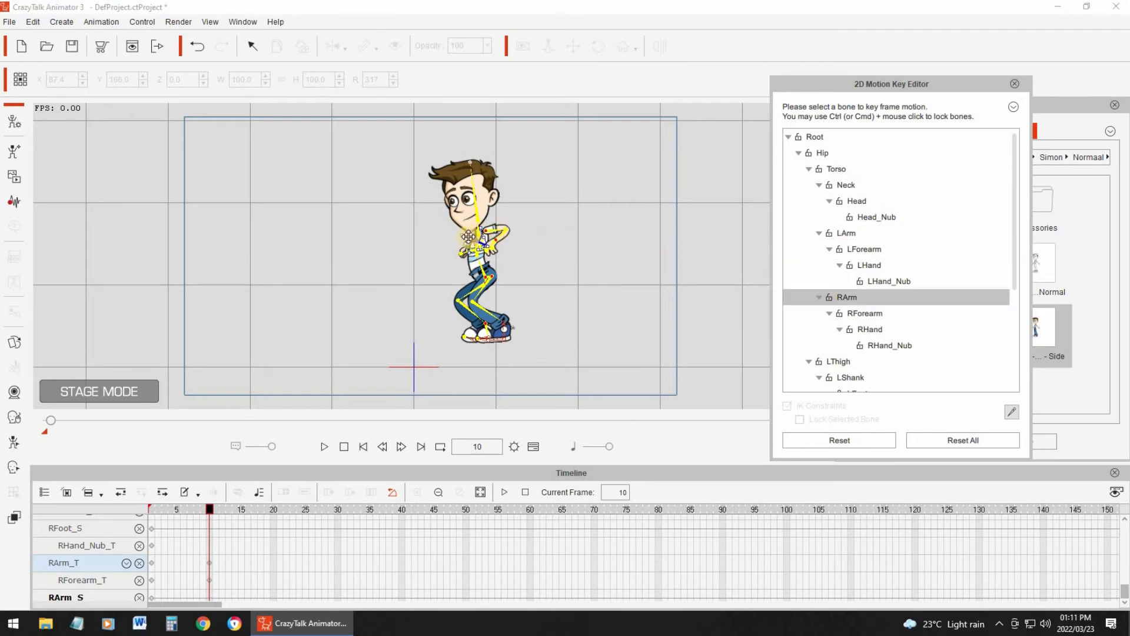
{"action": "left_click_drag", "start_coordinate": [465, 233], "coordinate": [461, 238]}
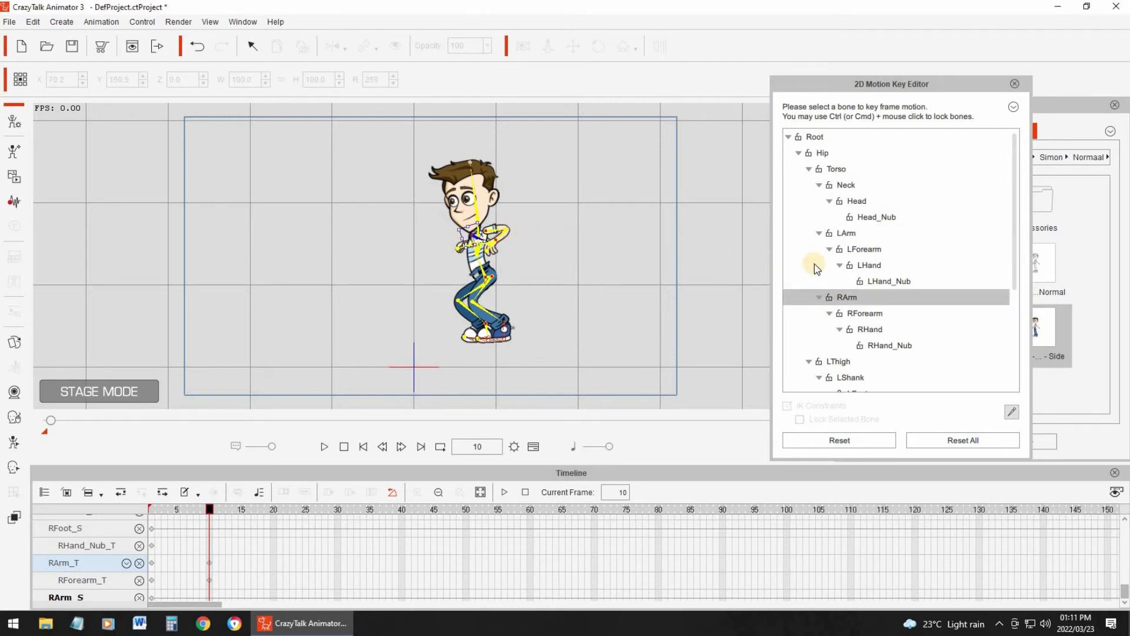
- Shift the Neck bone so the head sits further back over the torso, and close the 2D Motion Key Editor
{"action": "left_click", "coordinate": [846, 186]}
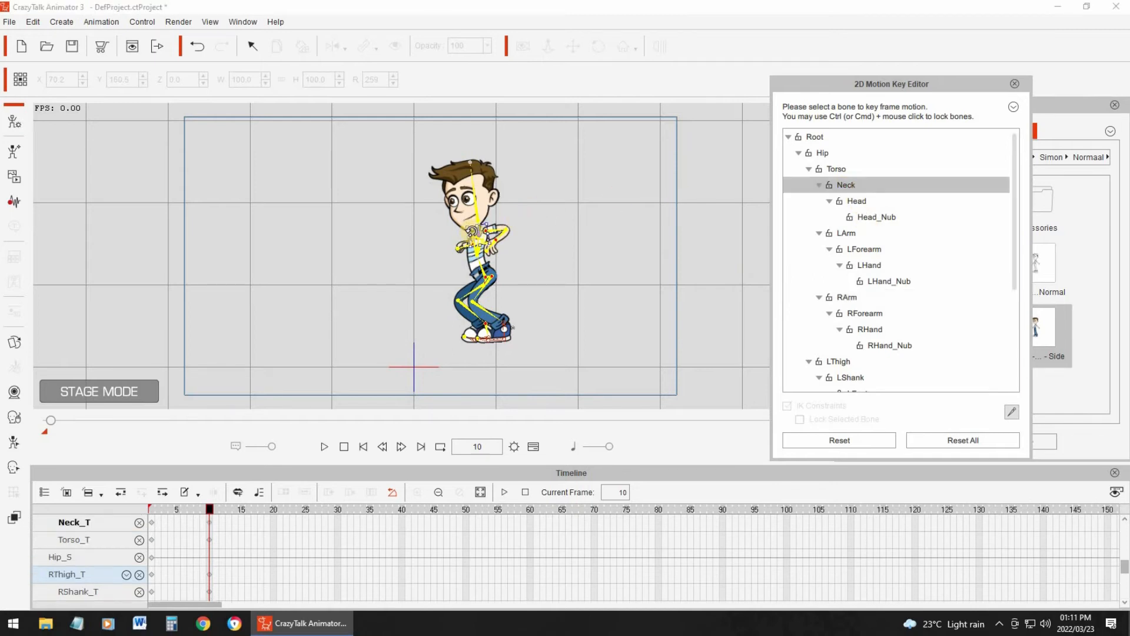
{"action": "left_click_drag", "start_coordinate": [476, 232], "coordinate": [619, 213]}
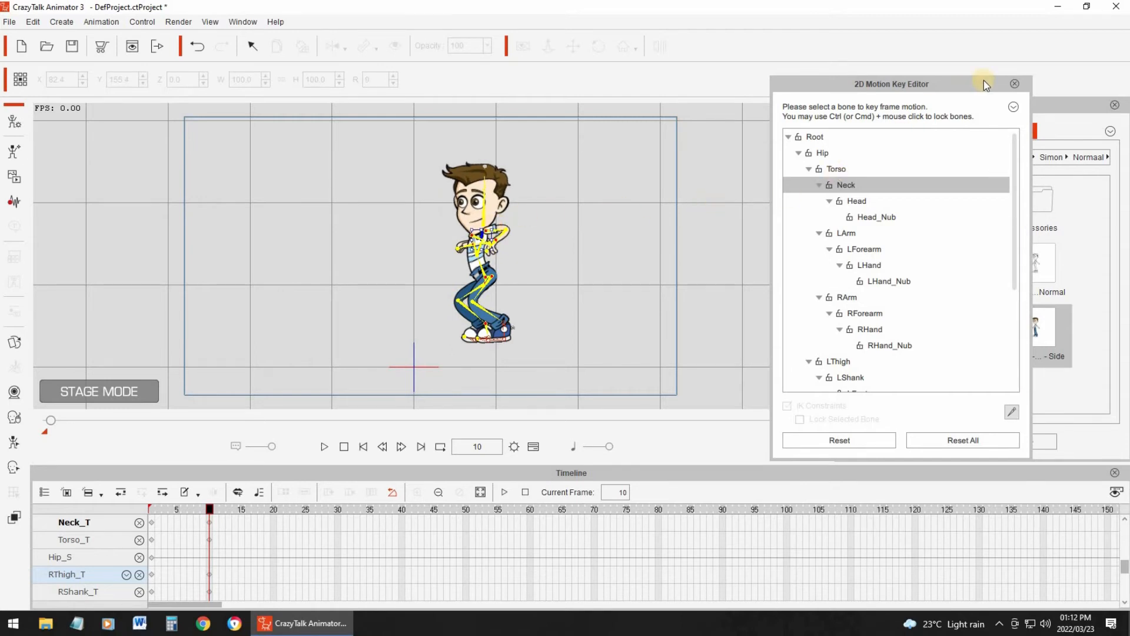
{"action": "left_click", "coordinate": [1012, 87]}
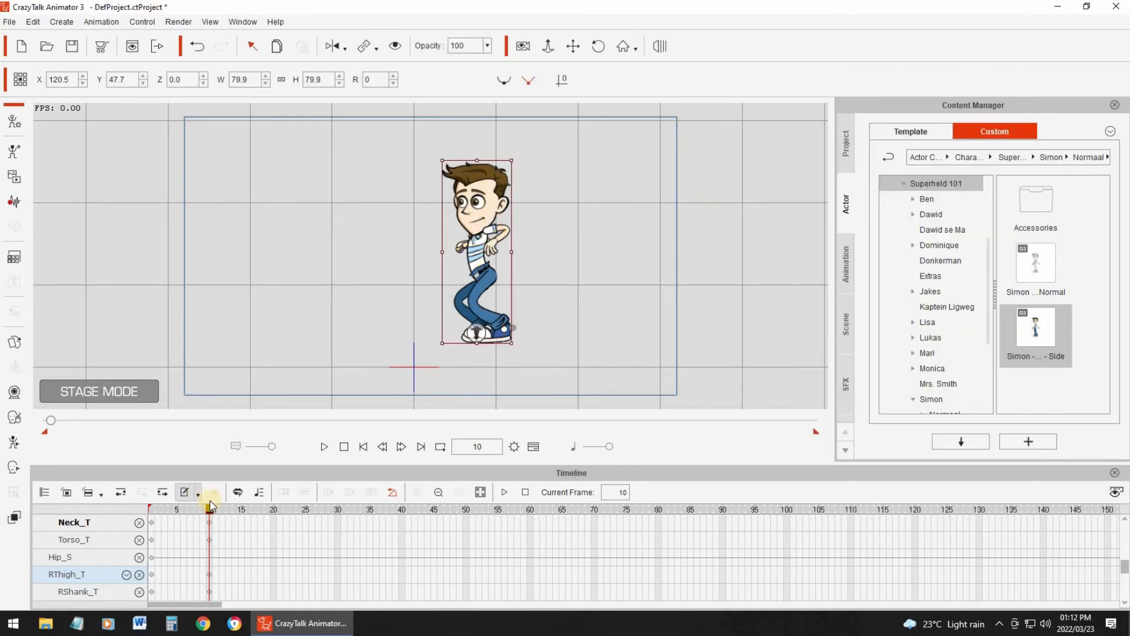
{"action": "mouse_move", "coordinate": [133, 505]}
{"action": "left_mouse_down"}
{"action": "mouse_move", "coordinate": [239, 496]}
{"action": "mouse_move", "coordinate": [152, 500]}
{"action": "left_mouse_up"}
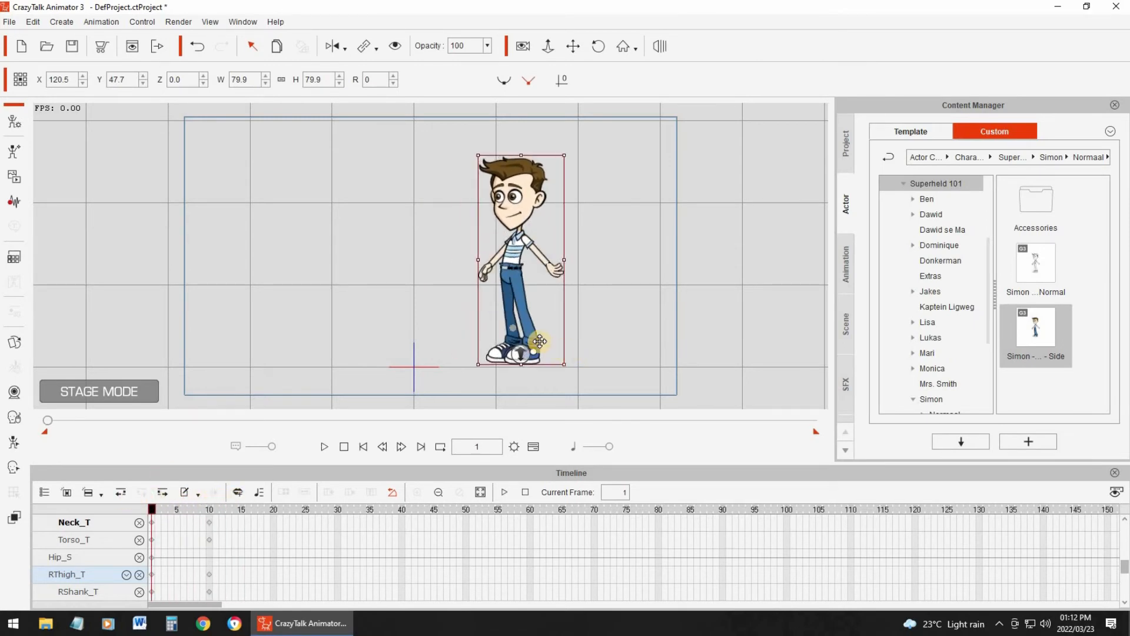
{"action": "left_click", "coordinate": [216, 502]}
{"action": "left_click_drag", "start_coordinate": [478, 265], "coordinate": [519, 292]}
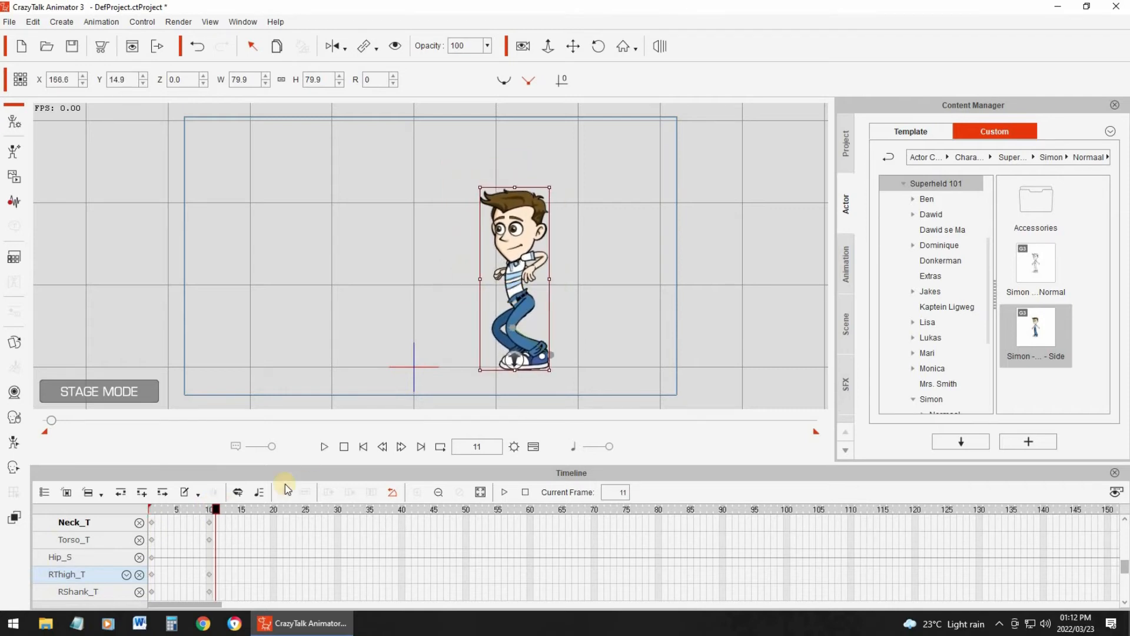
{"action": "left_click", "coordinate": [197, 46]}
{"action": "left_click", "coordinate": [216, 510]}
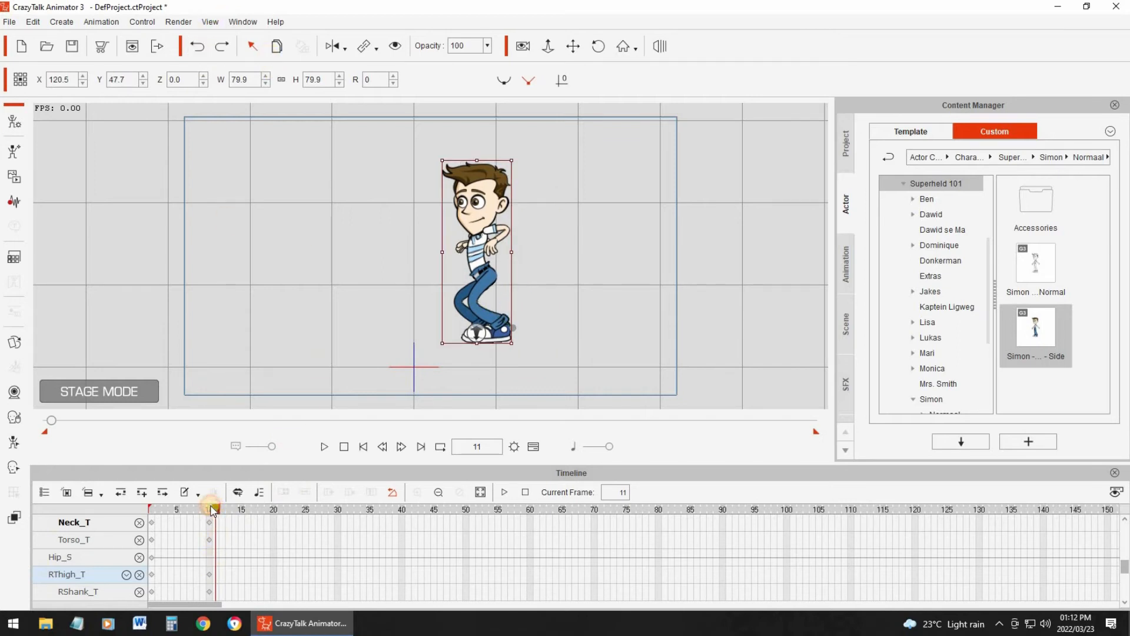
- Move the whole character at frame 10 down to about X 149, Y 16 so the crouching feet match the standing ground level
{"action": "left_click", "coordinate": [209, 510]}
{"action": "left_click_drag", "start_coordinate": [491, 302], "coordinate": [514, 331]}
{"action": "left_click_drag", "start_coordinate": [169, 511], "coordinate": [210, 511]}
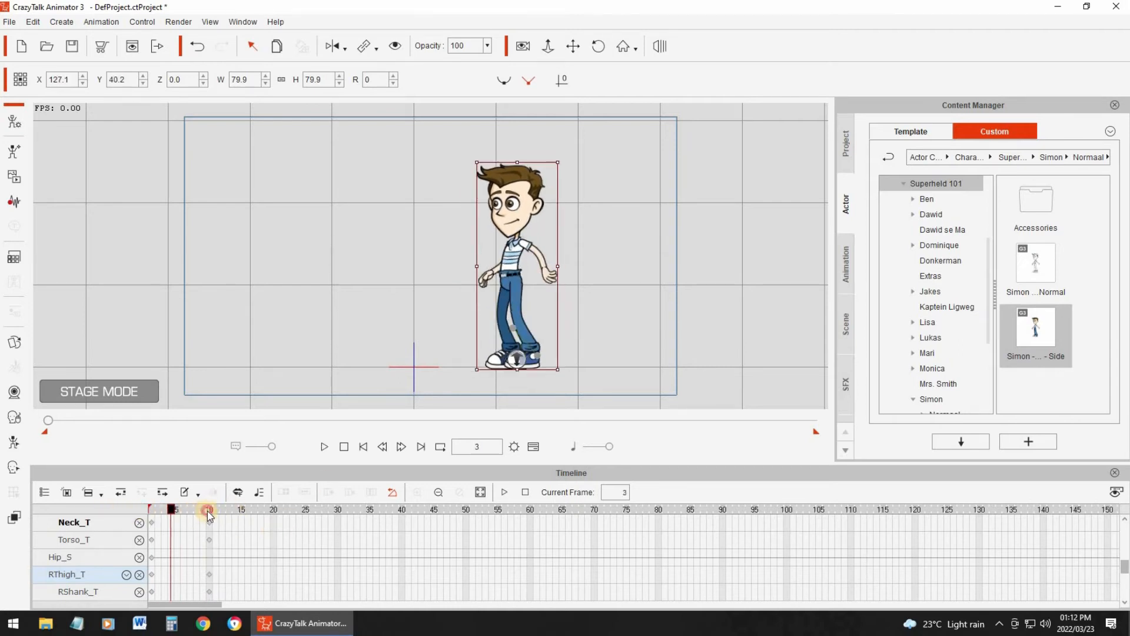
{"action": "left_click_drag", "start_coordinate": [495, 323], "coordinate": [496, 323]}
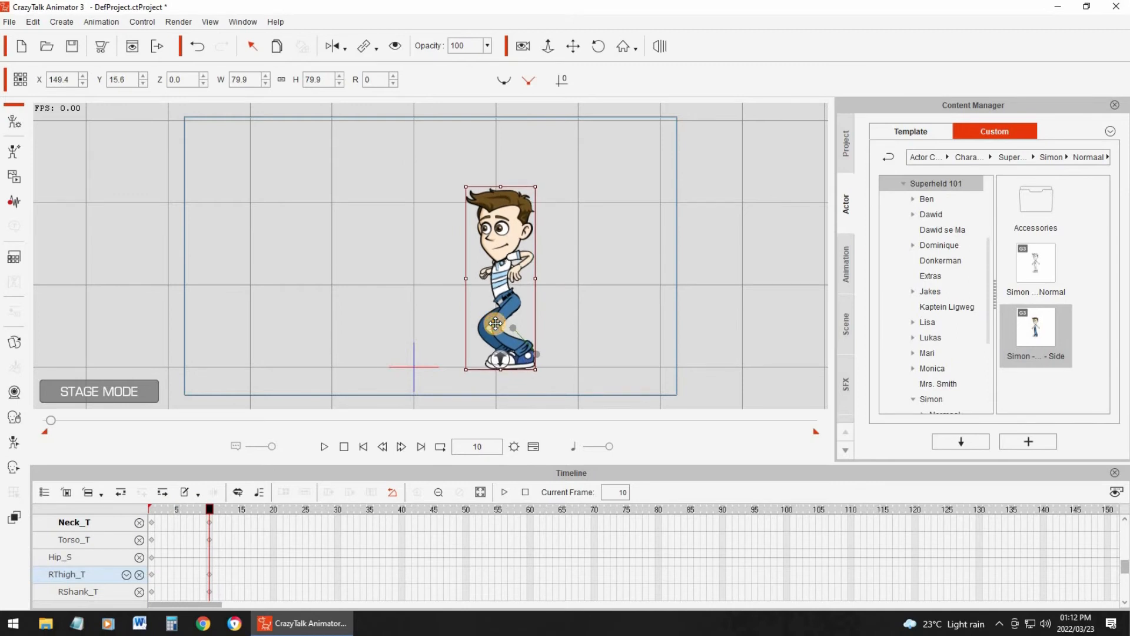
- Compare frame 1 with the crouch and play the animation from the start to check the movement
{"action": "left_click", "coordinate": [170, 509]}
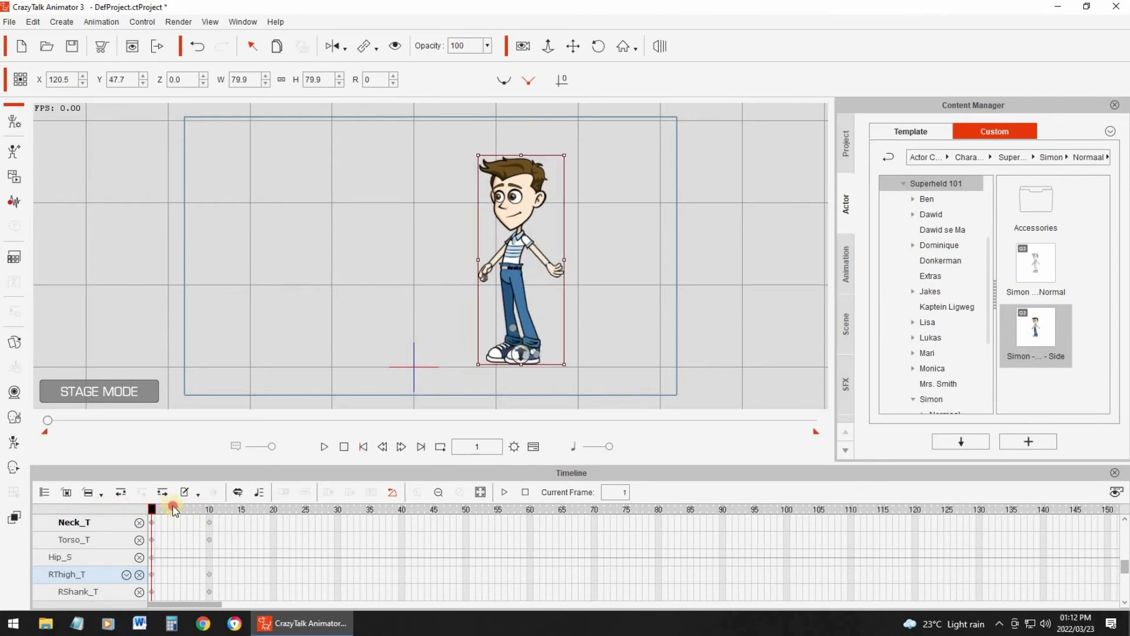
{"action": "left_click", "coordinate": [214, 508]}
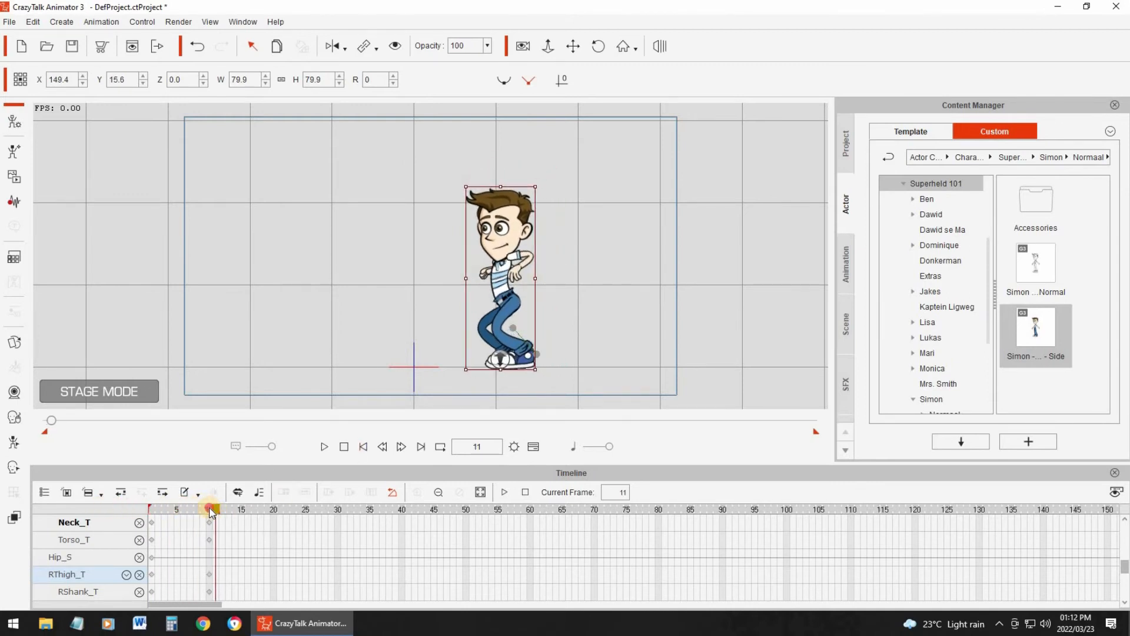
{"action": "left_click", "coordinate": [383, 447]}
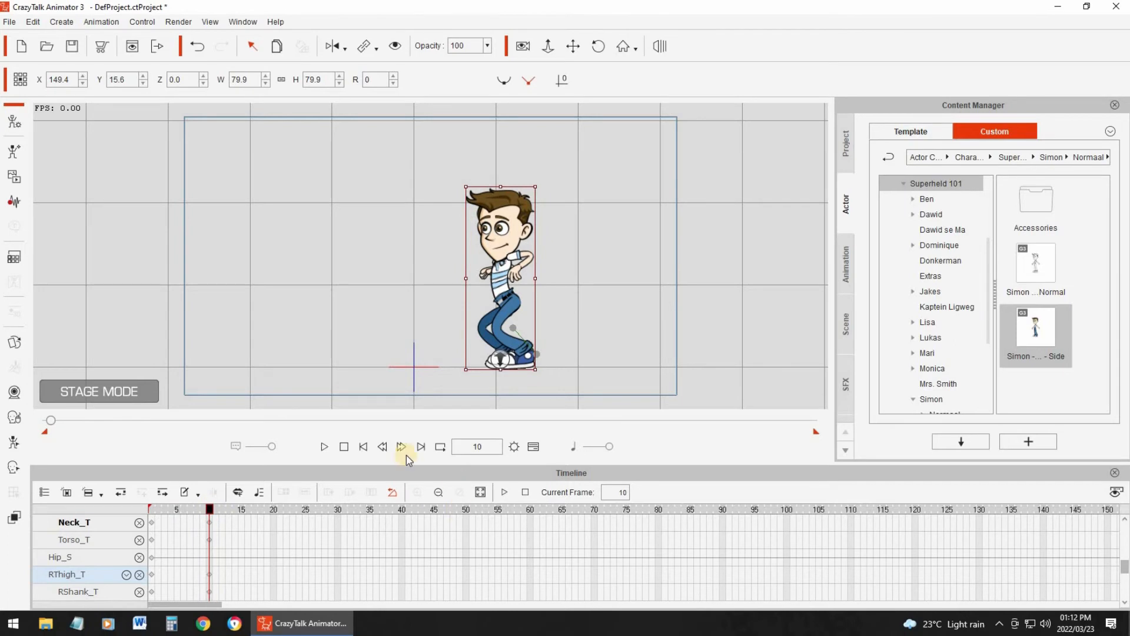
{"action": "left_click", "coordinate": [361, 447]}
{"action": "left_click", "coordinate": [325, 447]}
- Add keys at frame 12 on the Torso_T, Neck_T, RThigh_T and RShank_T tracks to hold the crouch pose
{"action": "left_click", "coordinate": [221, 507]}
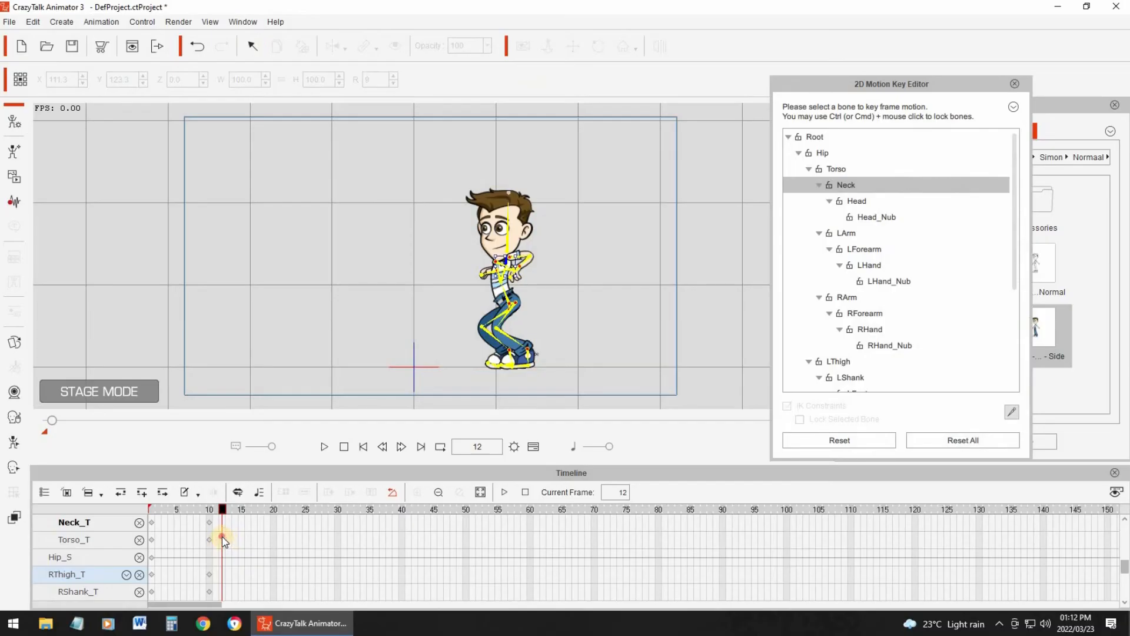
{"action": "left_click", "coordinate": [222, 537]}
{"action": "left_click", "coordinate": [224, 523]}
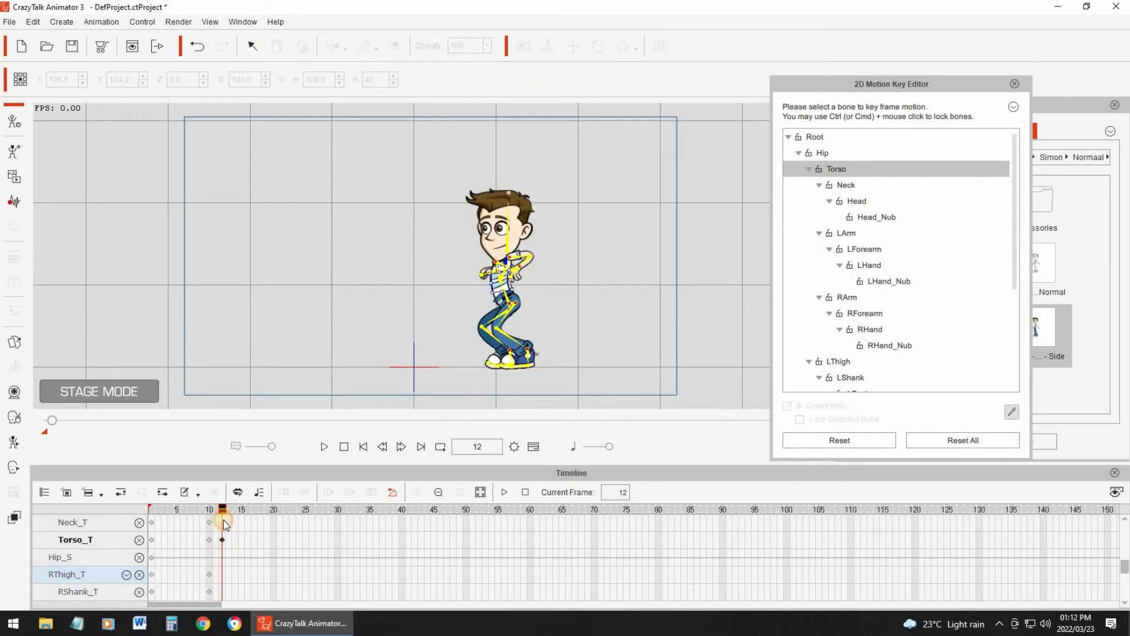
{"action": "left_click", "coordinate": [223, 576]}
{"action": "left_click", "coordinate": [223, 591]}
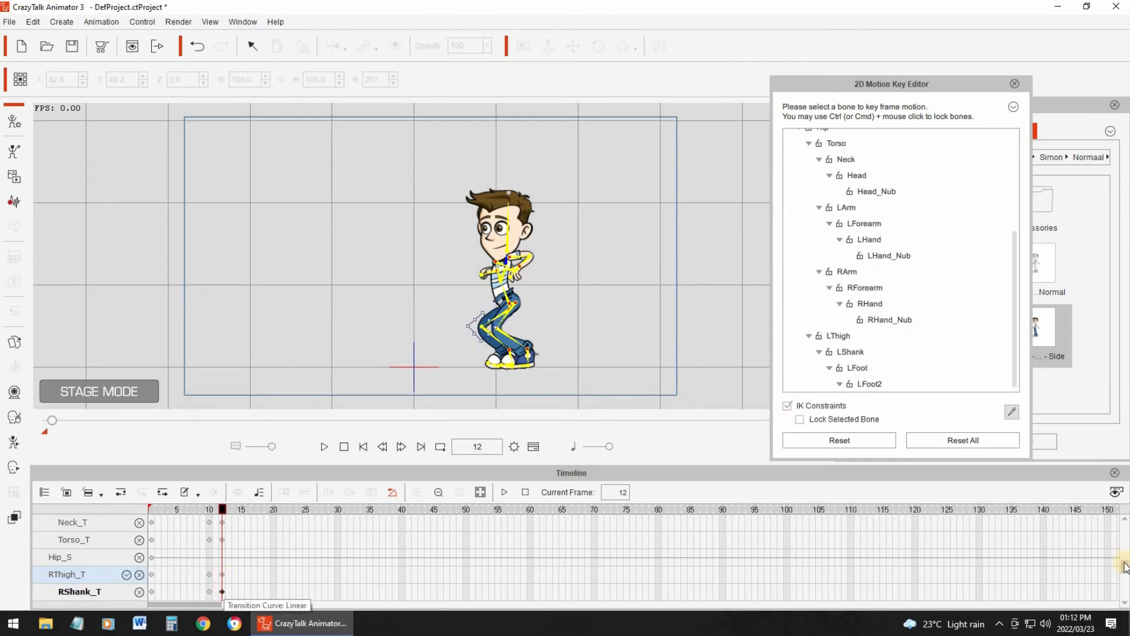
- Add keys at frame 12 on the Hip_T, LFoot2_T and LToe_T tracks
{"action": "left_click_drag", "start_coordinate": [1122, 564], "coordinate": [1123, 554]}
{"action": "scroll", "coordinate": [285, 581], "scroll_direction": "down", "scroll_amount": 1}
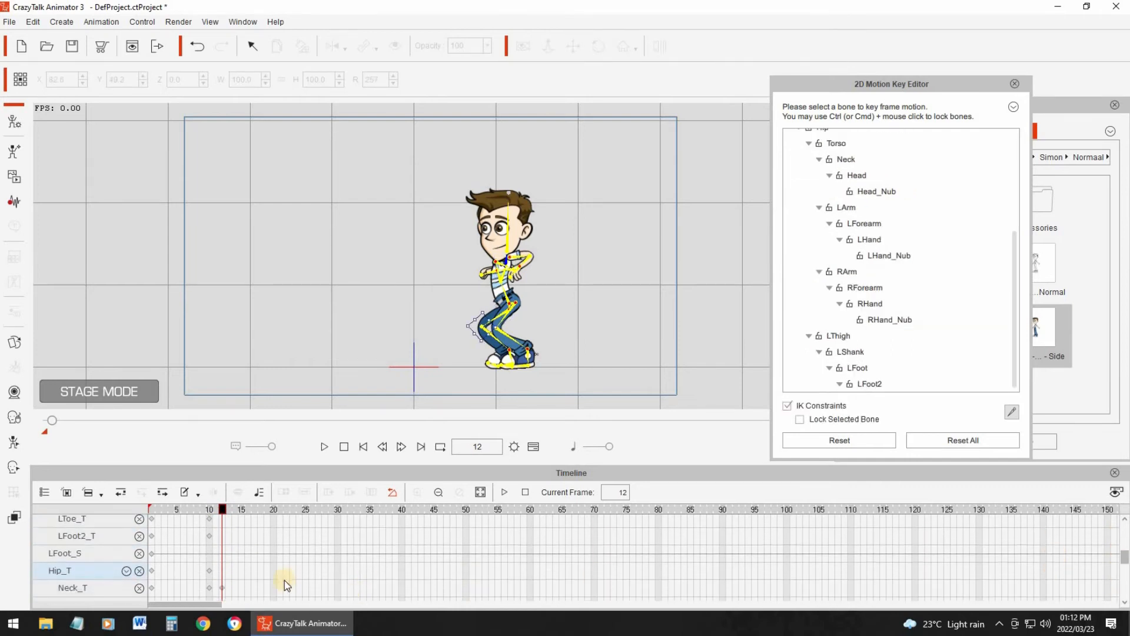
{"action": "left_click", "coordinate": [222, 571]}
{"action": "left_click", "coordinate": [221, 535]}
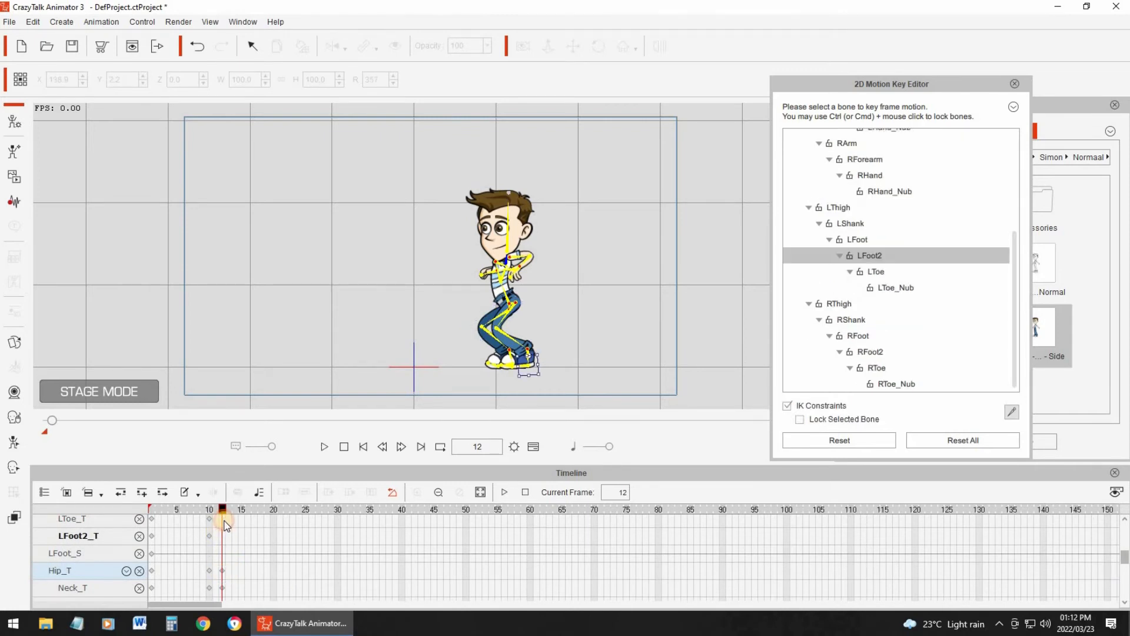
{"action": "left_click", "coordinate": [222, 518]}
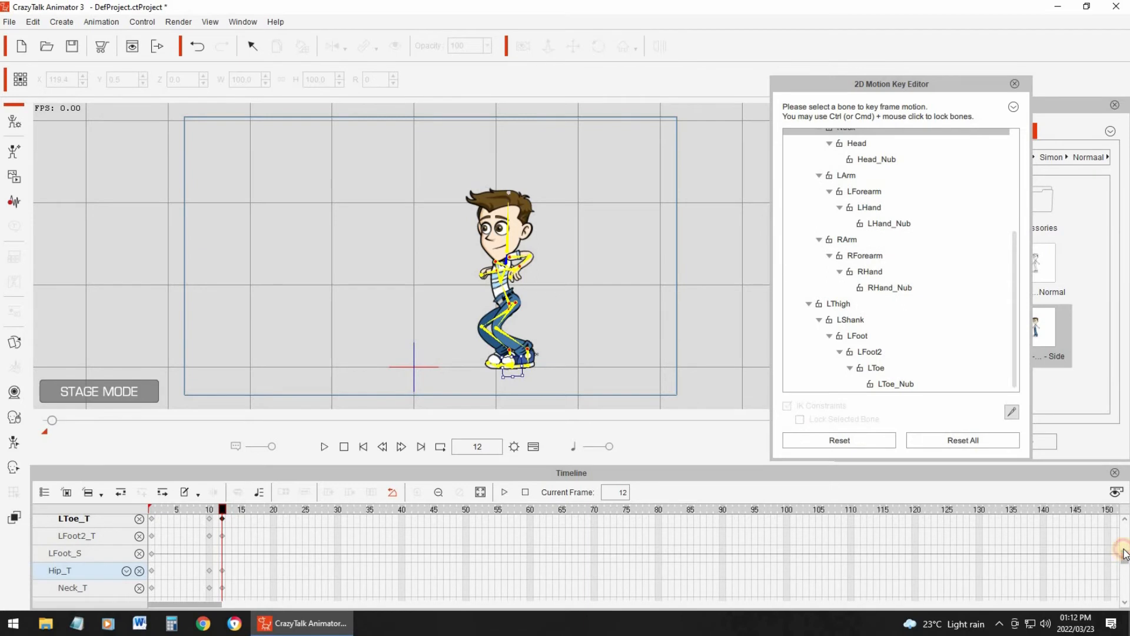
- Add keys at frame 12 on the LFoot_T, LShank_T, LThigh_T, LForearm_T and LArm_T tracks
{"action": "scroll", "coordinate": [220, 578], "scroll_direction": "up", "scroll_amount": 3}
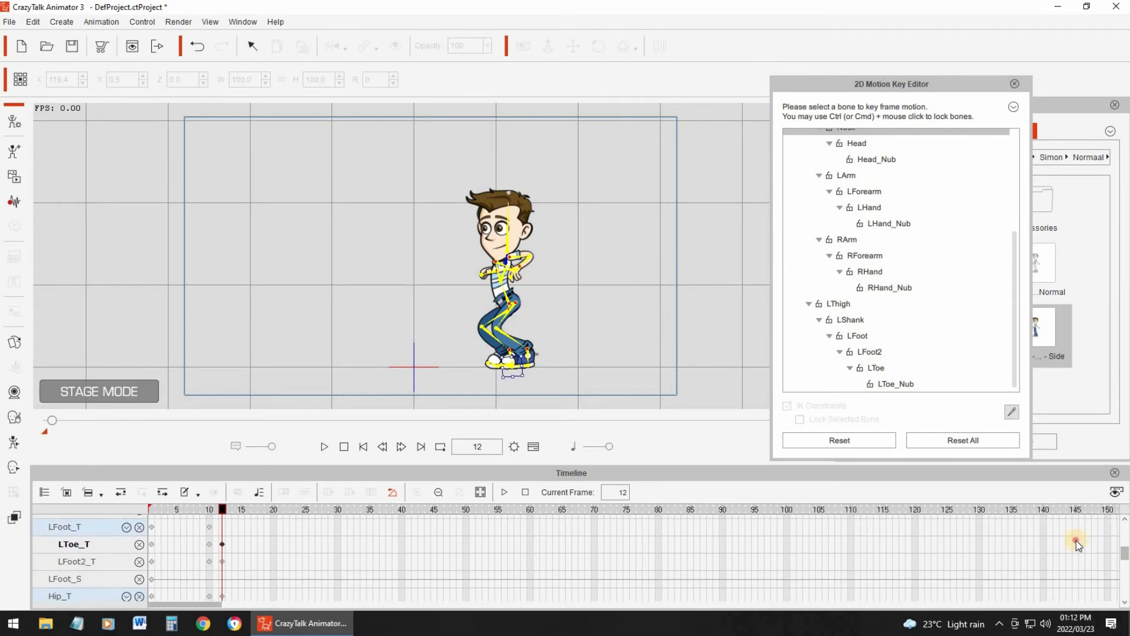
{"action": "double_click", "coordinate": [223, 575]}
{"action": "double_click", "coordinate": [221, 539]}
{"action": "double_click", "coordinate": [222, 526]}
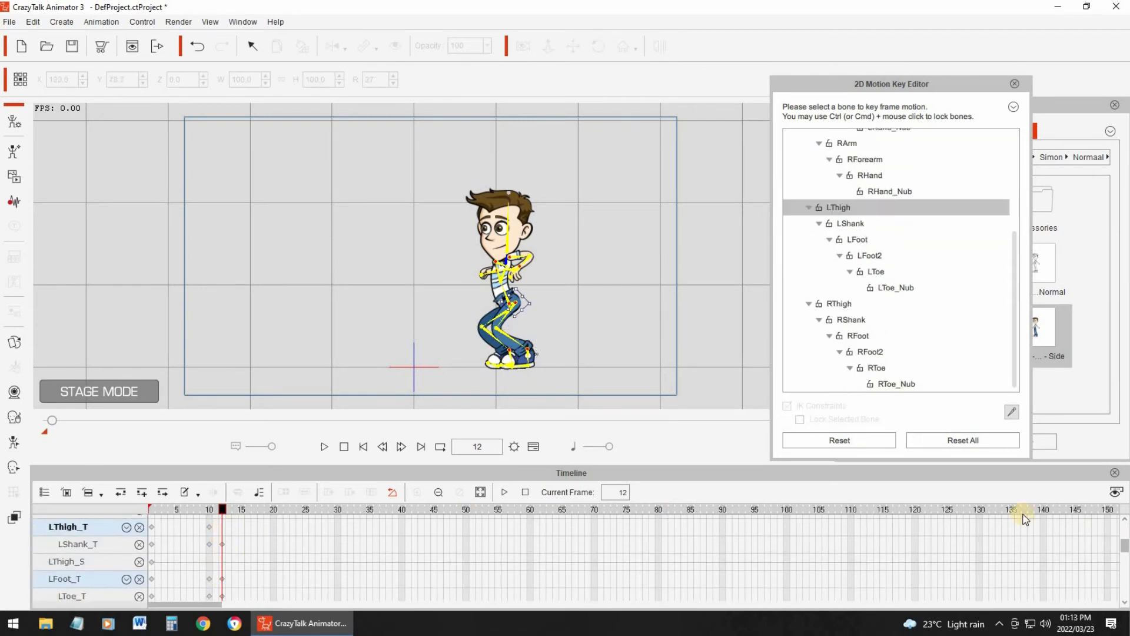
{"action": "scroll", "coordinate": [1122, 545], "scroll_direction": "up", "scroll_amount": 3}
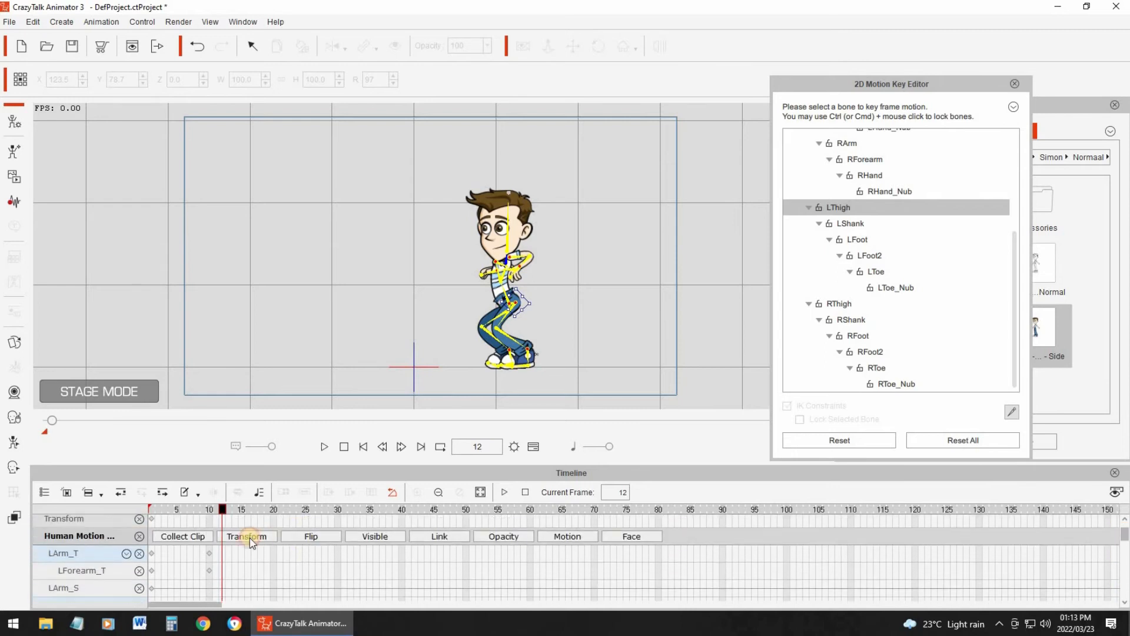
{"action": "double_click", "coordinate": [221, 571]}
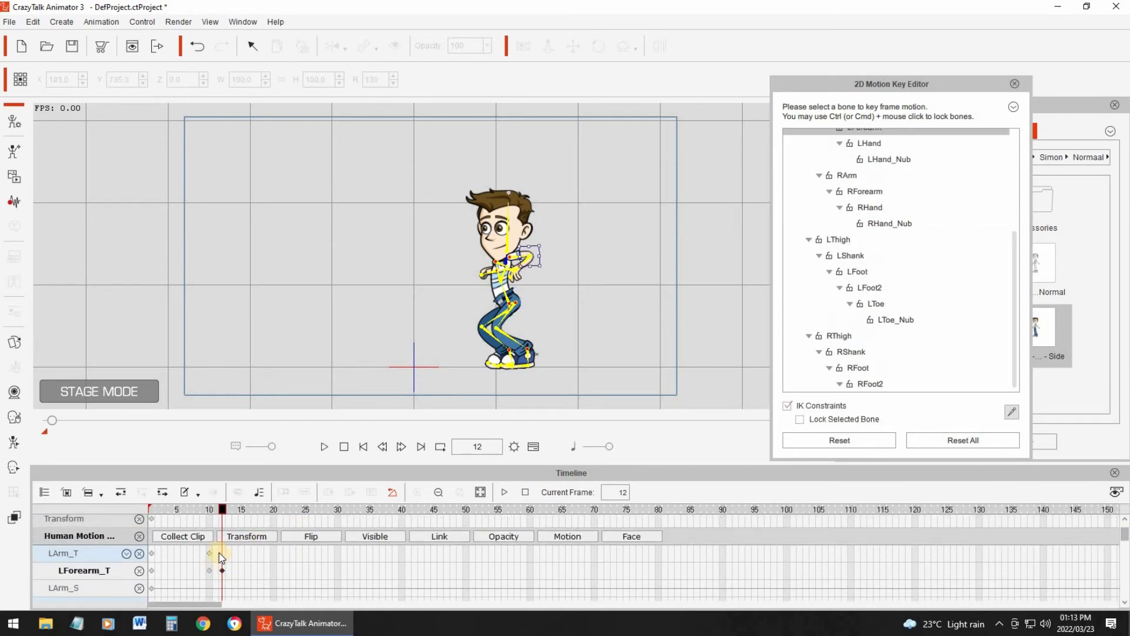
{"action": "double_click", "coordinate": [221, 550]}
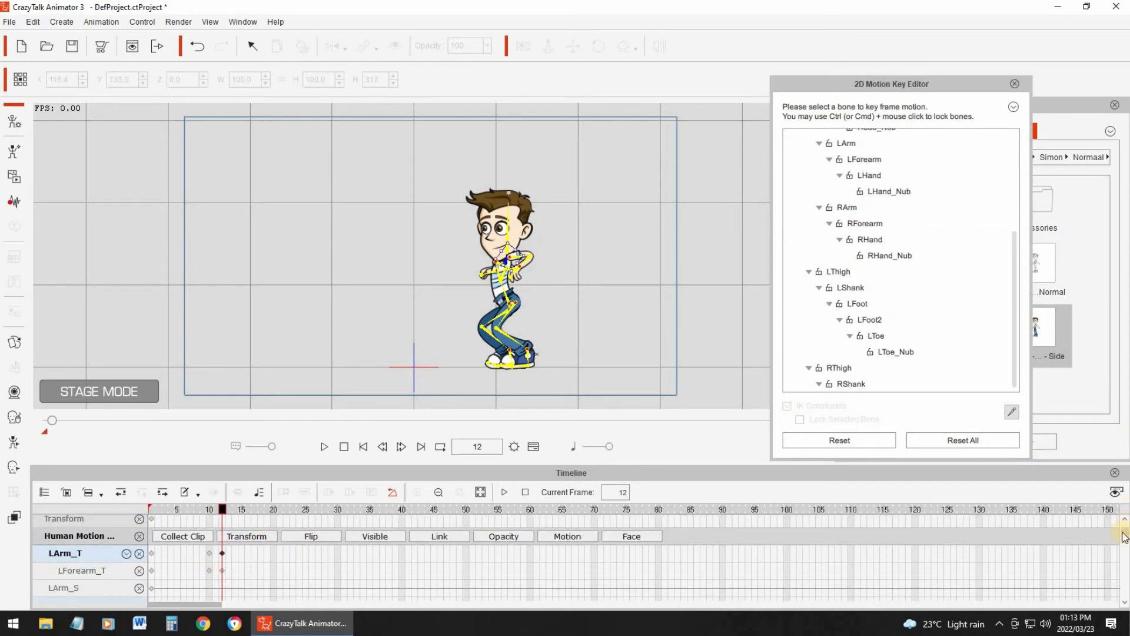
- Add keys at frame 12 on the RFoot_T, RFoot2_T, RToe_T, RArm_T and RForearm_T tracks
{"action": "left_click_drag", "start_coordinate": [1124, 542], "coordinate": [1128, 588]}
{"action": "left_click", "coordinate": [222, 540]}
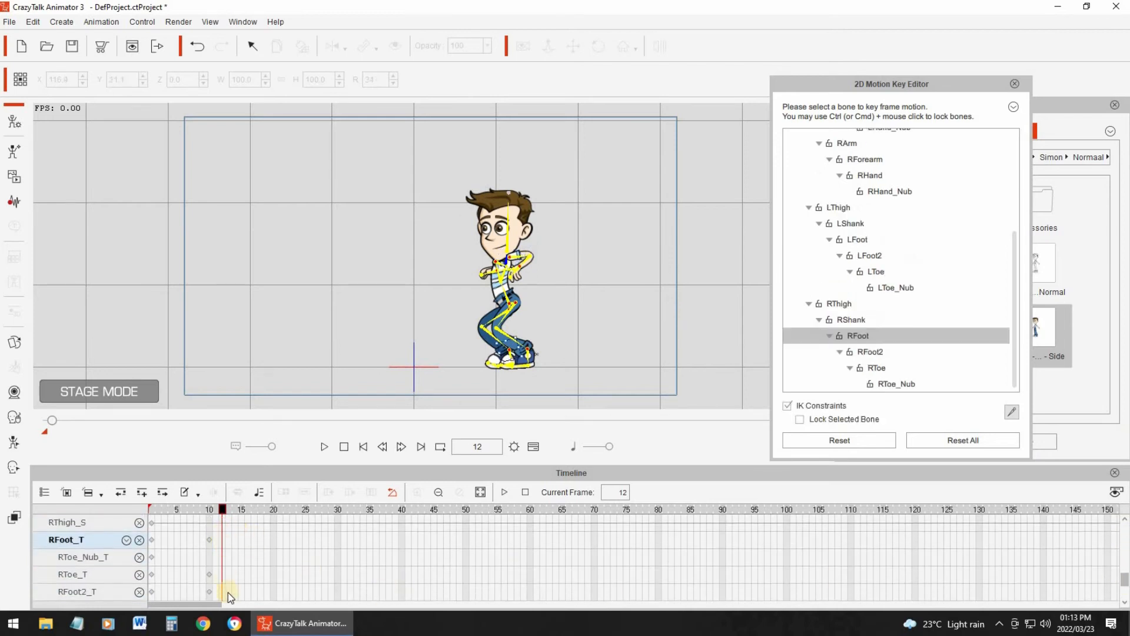
{"action": "left_click", "coordinate": [222, 591]}
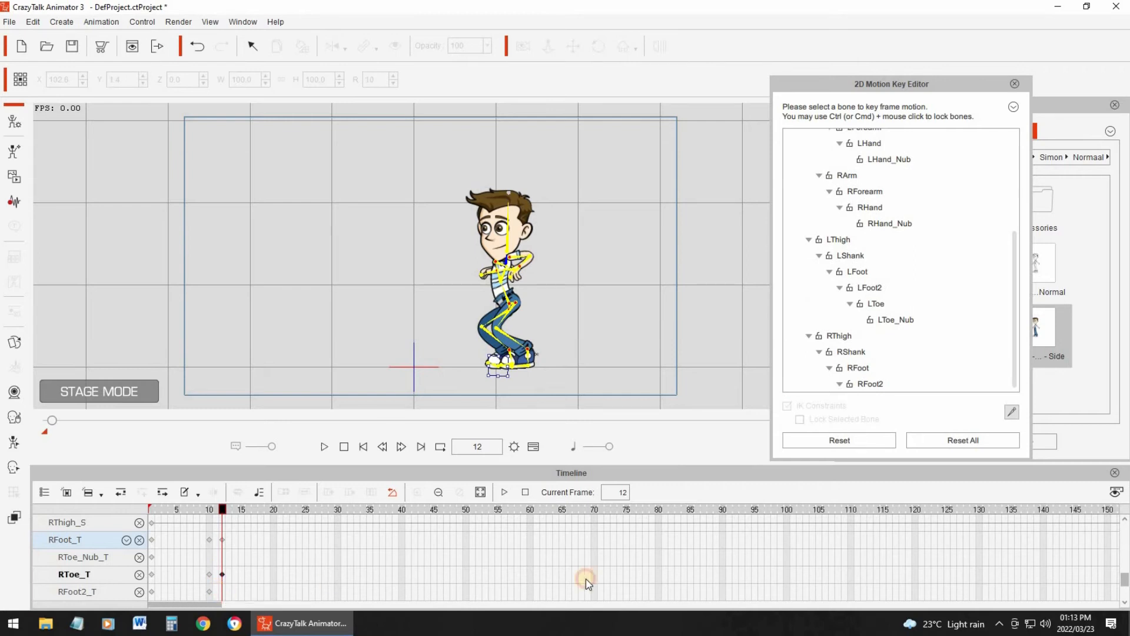
{"action": "left_click_drag", "start_coordinate": [1127, 587], "coordinate": [1127, 600]}
{"action": "left_click", "coordinate": [222, 561]}
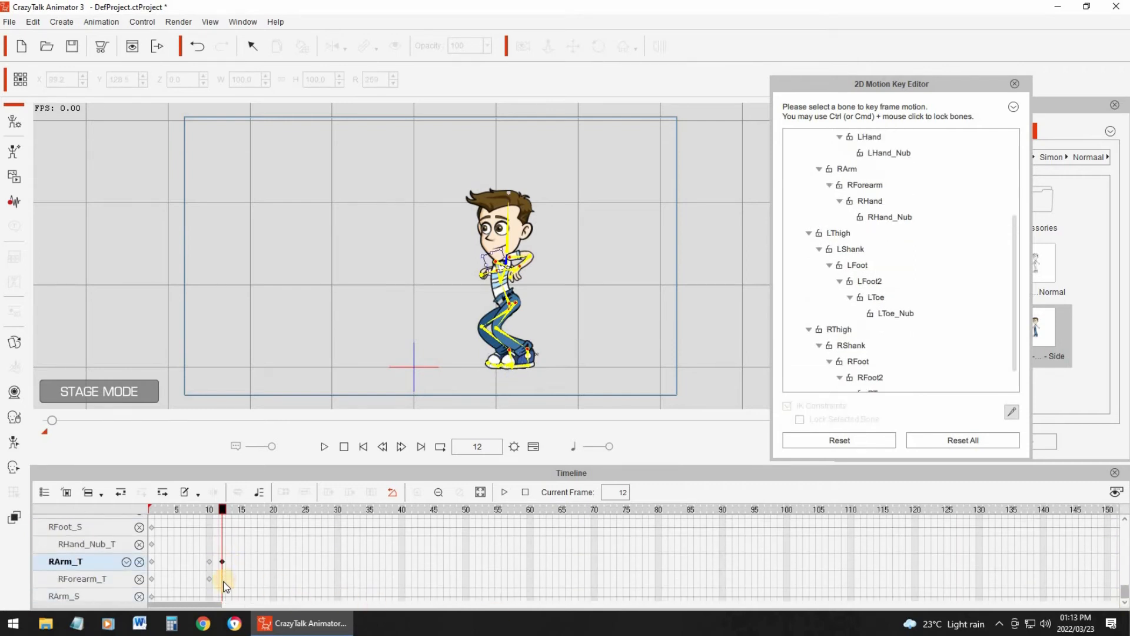
{"action": "left_click", "coordinate": [222, 579]}
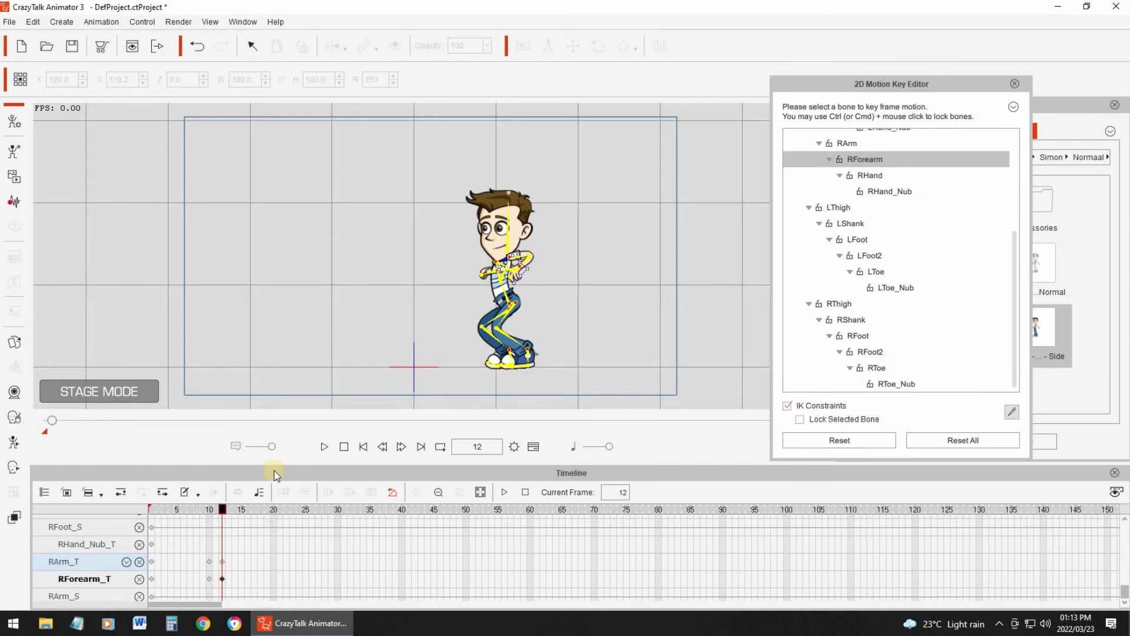
- At frame 20, rotate the RThigh and RShank bones so the right leg stretches out straight behind the character
{"action": "left_click_drag", "start_coordinate": [224, 512], "coordinate": [274, 508]}
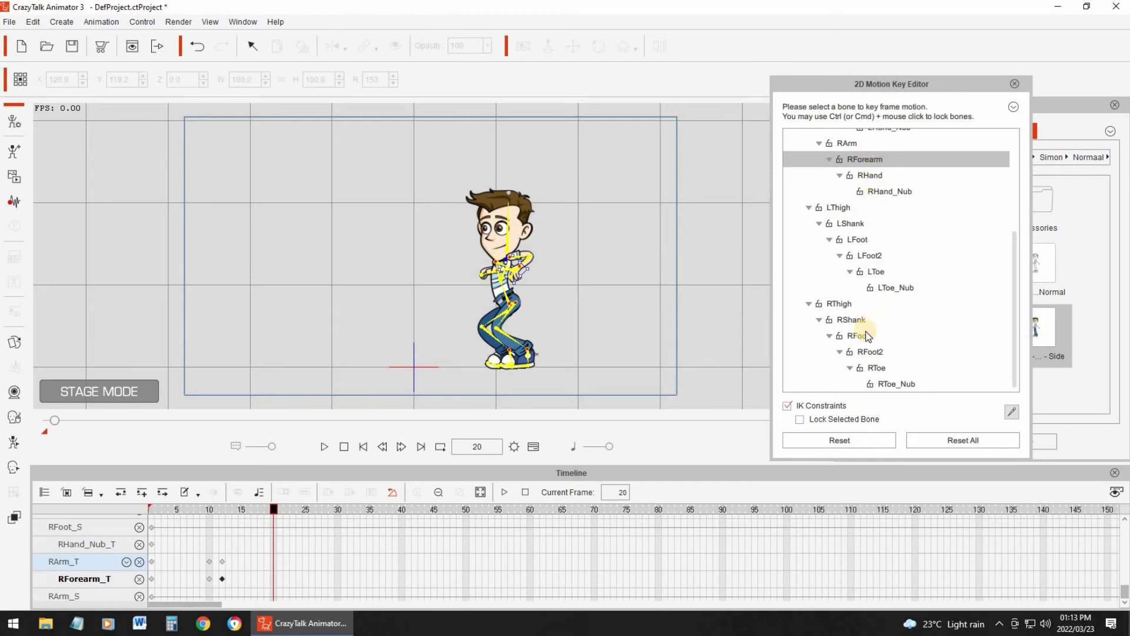
{"action": "left_click", "coordinate": [849, 305]}
{"action": "left_click_drag", "start_coordinate": [525, 298], "coordinate": [555, 357]}
{"action": "left_click", "coordinate": [858, 322]}
{"action": "left_click", "coordinate": [541, 359]}
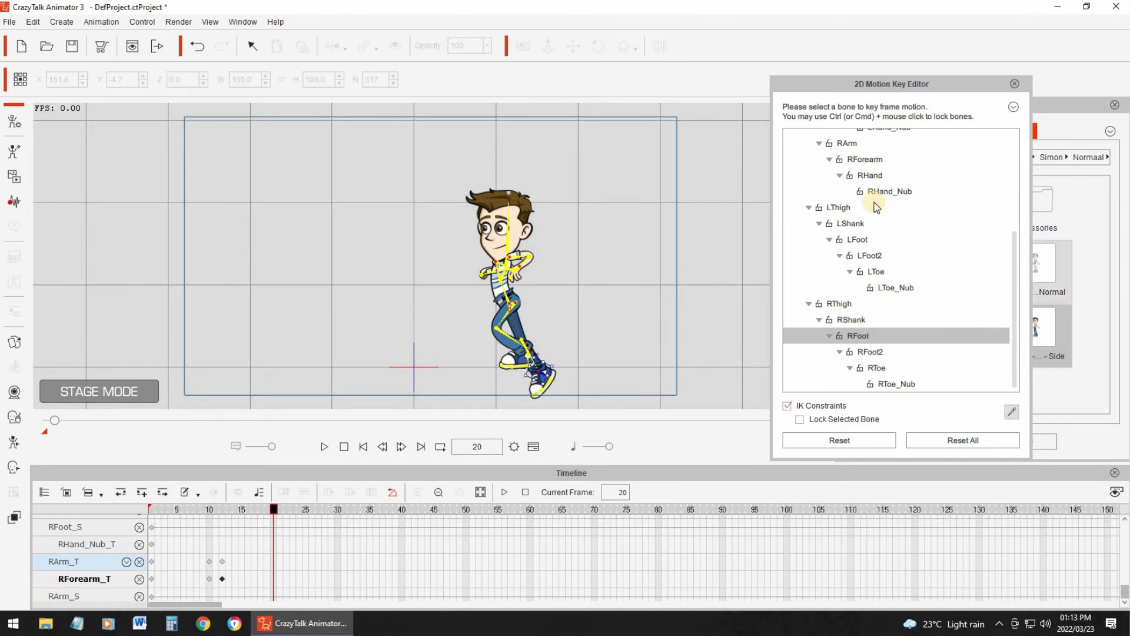
- Rotate the LThigh bone backward at frame 20 and swing the LShank bone down to bring the left leg alongside the right
{"action": "left_click", "coordinate": [516, 296]}
{"action": "mouse_move", "coordinate": [516, 297]}
{"action": "left_mouse_down"}
{"action": "mouse_move", "coordinate": [521, 282]}
{"action": "mouse_move", "coordinate": [511, 279]}
{"action": "mouse_move", "coordinate": [505, 299]}
{"action": "left_mouse_up"}
{"action": "left_click", "coordinate": [545, 262]}
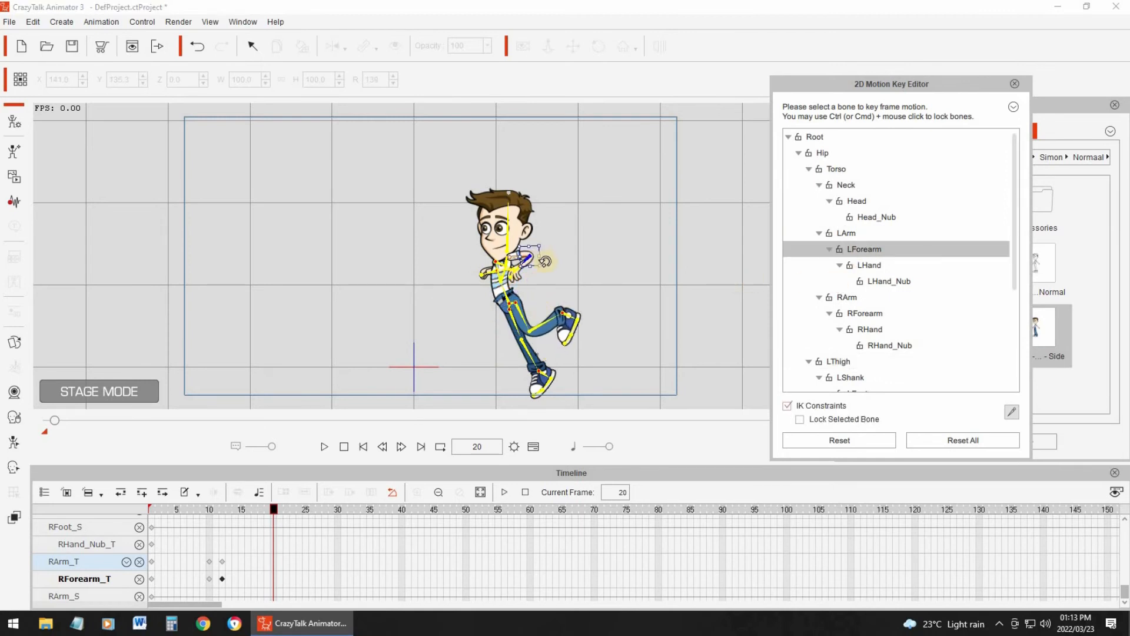
{"action": "left_click", "coordinate": [850, 322]}
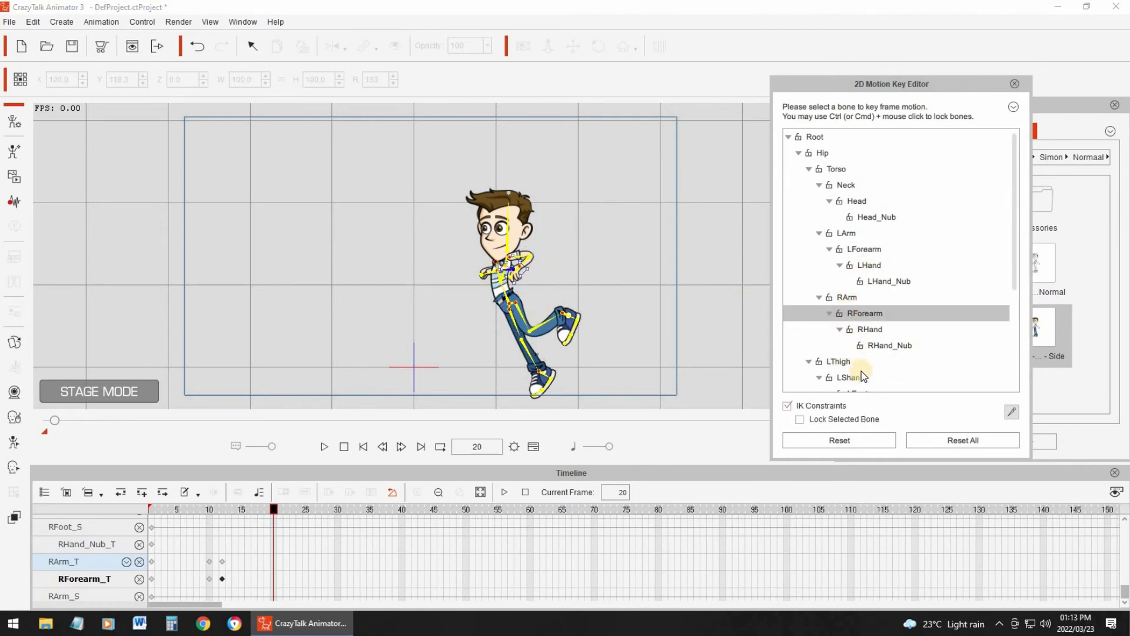
{"action": "left_click", "coordinate": [567, 314]}
{"action": "left_click_drag", "start_coordinate": [534, 311], "coordinate": [553, 339]}
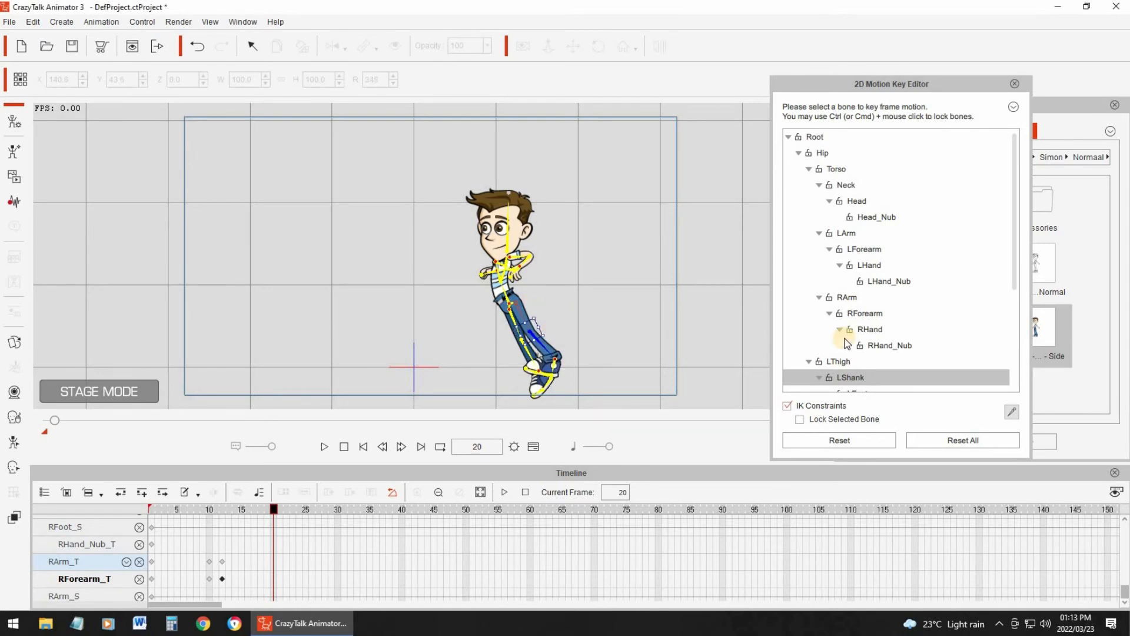
- Rotate the LFoot bone at frame 20 so the left foot lines up with the stretched leg
{"action": "scroll", "coordinate": [865, 295], "scroll_direction": "down", "scroll_amount": 2}
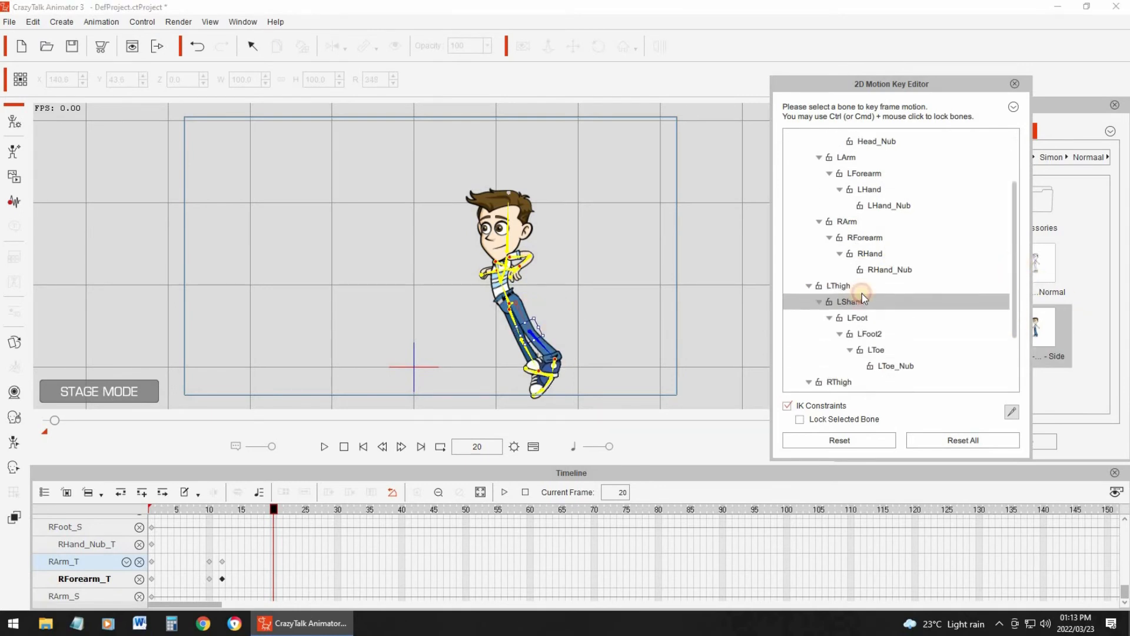
{"action": "left_click", "coordinate": [838, 280]}
{"action": "left_click_drag", "start_coordinate": [581, 345], "coordinate": [549, 325]}
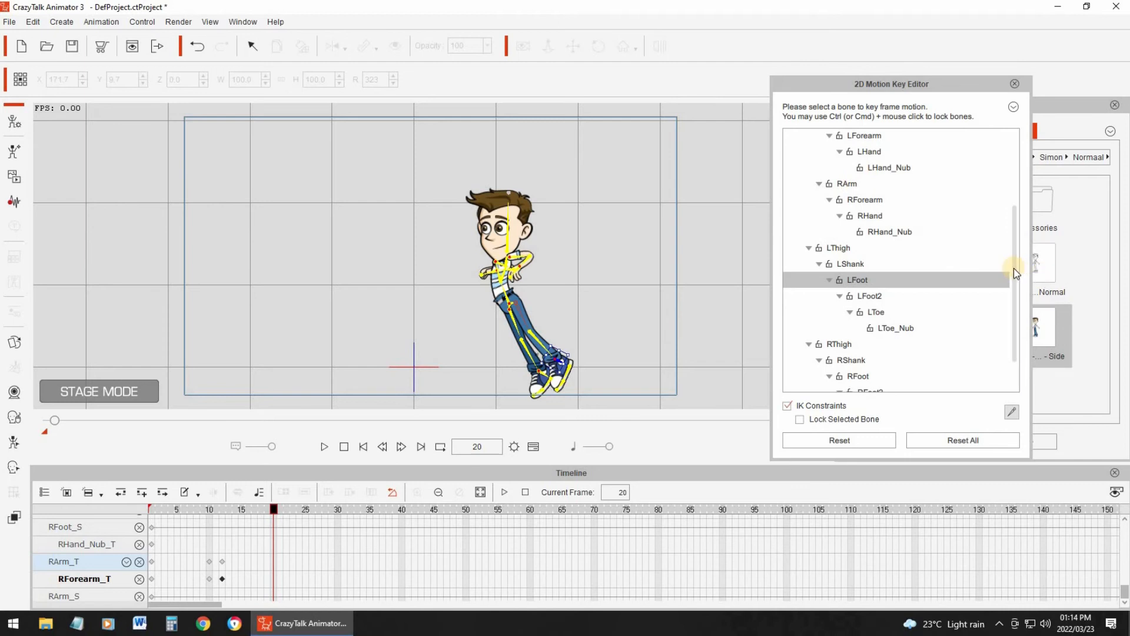
- Rotate the Neck and Head bones at frame 20 so the head tilts backward
{"action": "scroll", "coordinate": [850, 144], "scroll_direction": "up", "scroll_amount": 3}
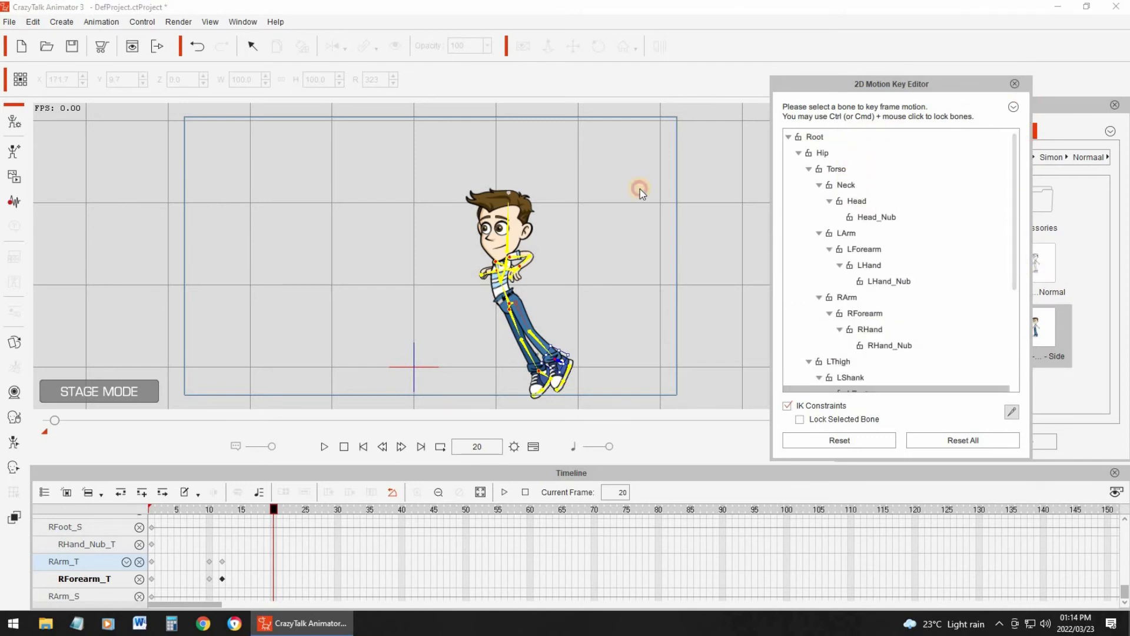
{"action": "left_click", "coordinate": [502, 259]}
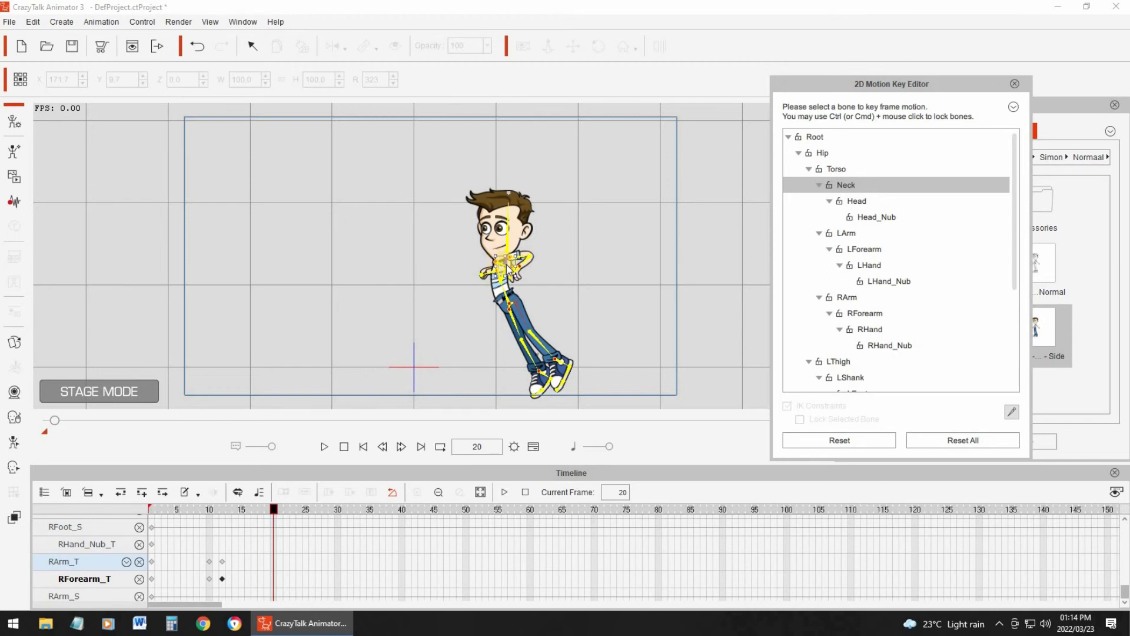
{"action": "left_click", "coordinate": [1015, 83]}
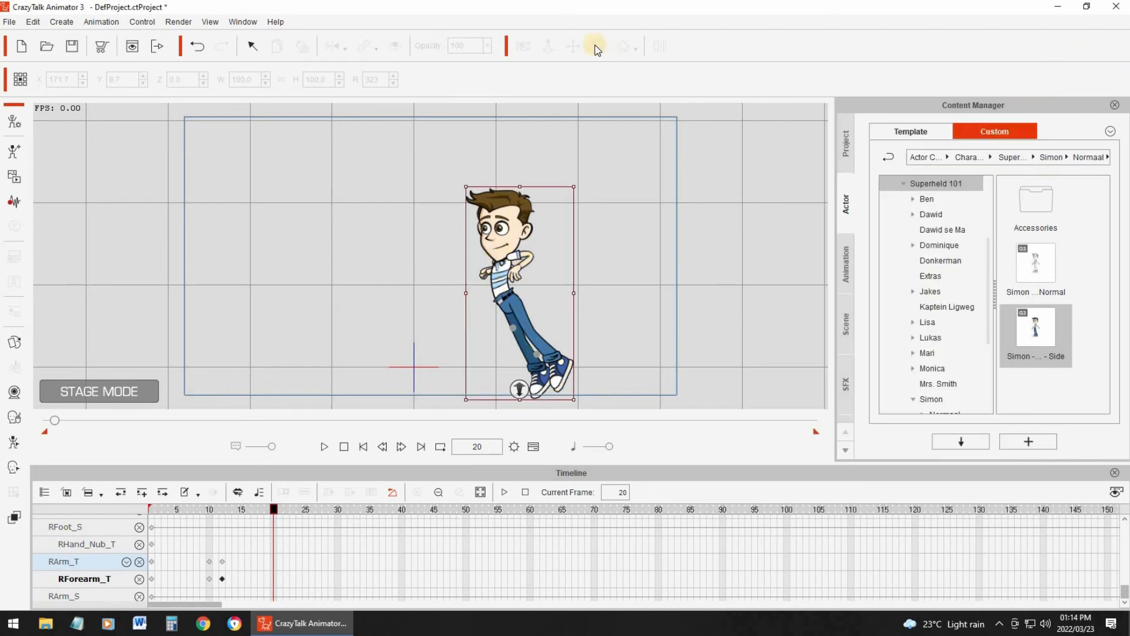
{"action": "left_click", "coordinate": [693, 234]}
{"action": "scroll", "coordinate": [693, 234], "scroll_direction": "up", "scroll_amount": 3}
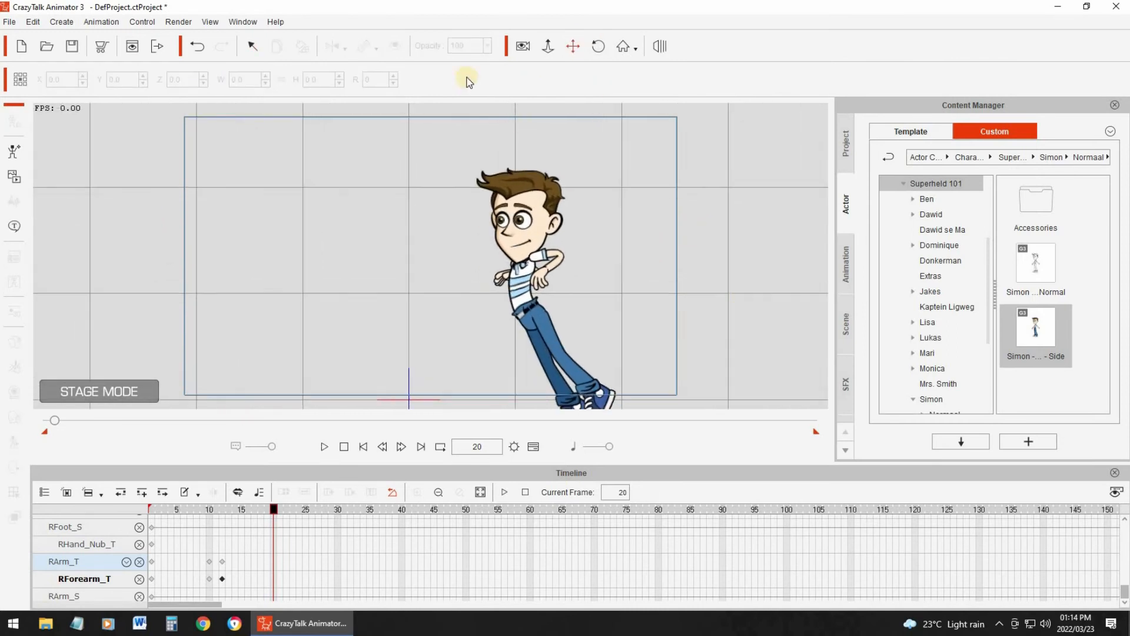
{"action": "left_click", "coordinate": [253, 47]}
{"action": "left_click", "coordinate": [530, 231]}
{"action": "left_click", "coordinate": [13, 416]}
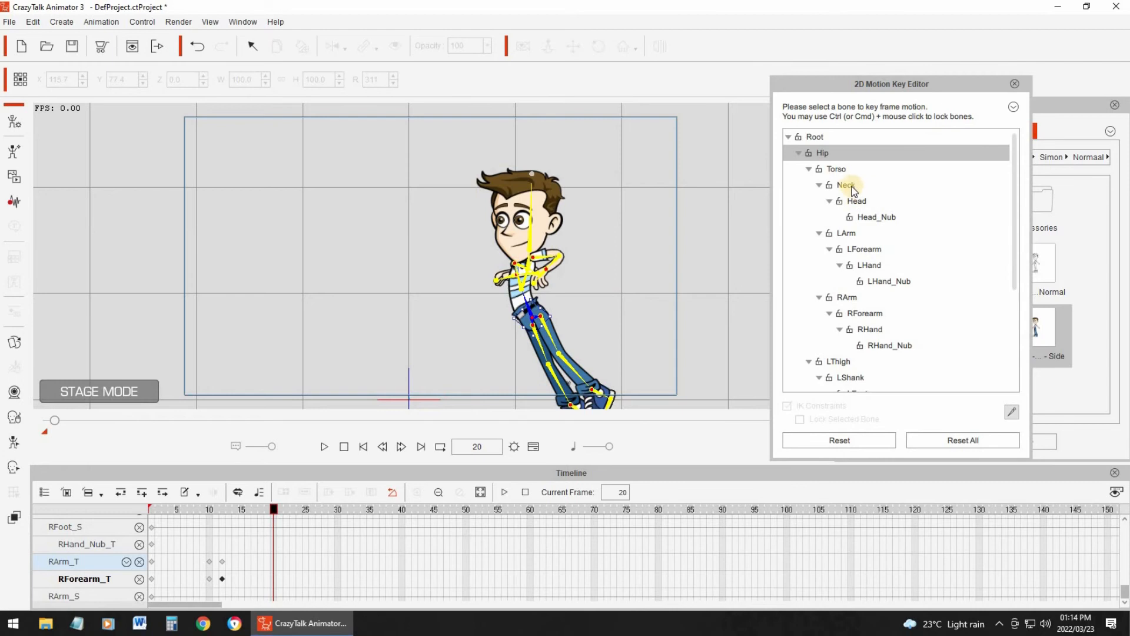
{"action": "left_click", "coordinate": [532, 244]}
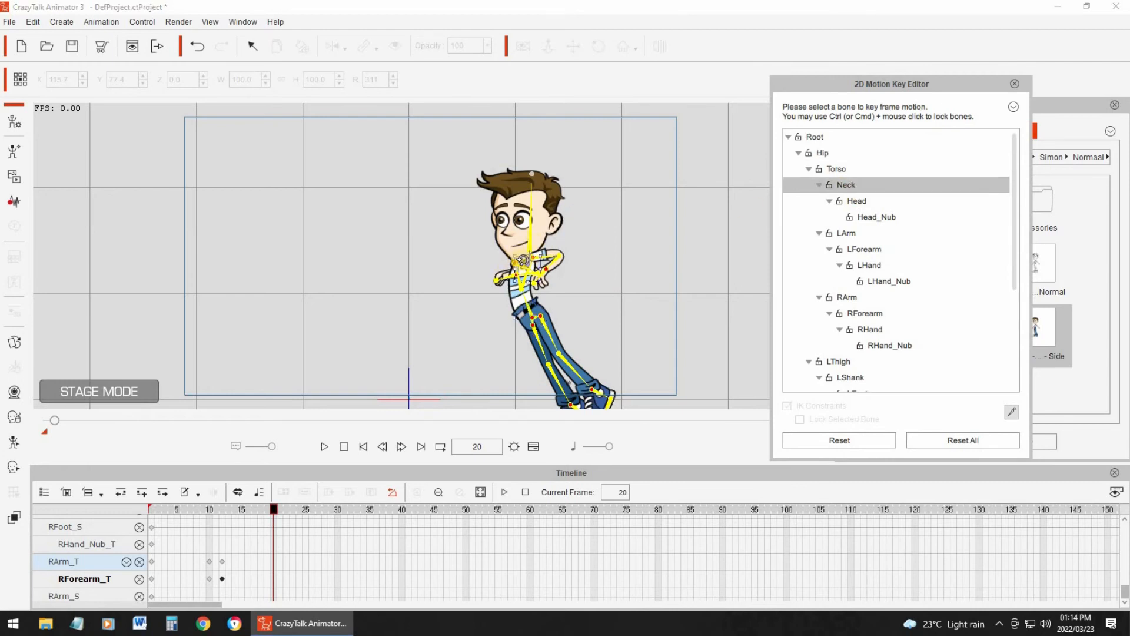
{"action": "left_click_drag", "start_coordinate": [522, 258], "coordinate": [554, 239]}
{"action": "left_click", "coordinate": [538, 223]}
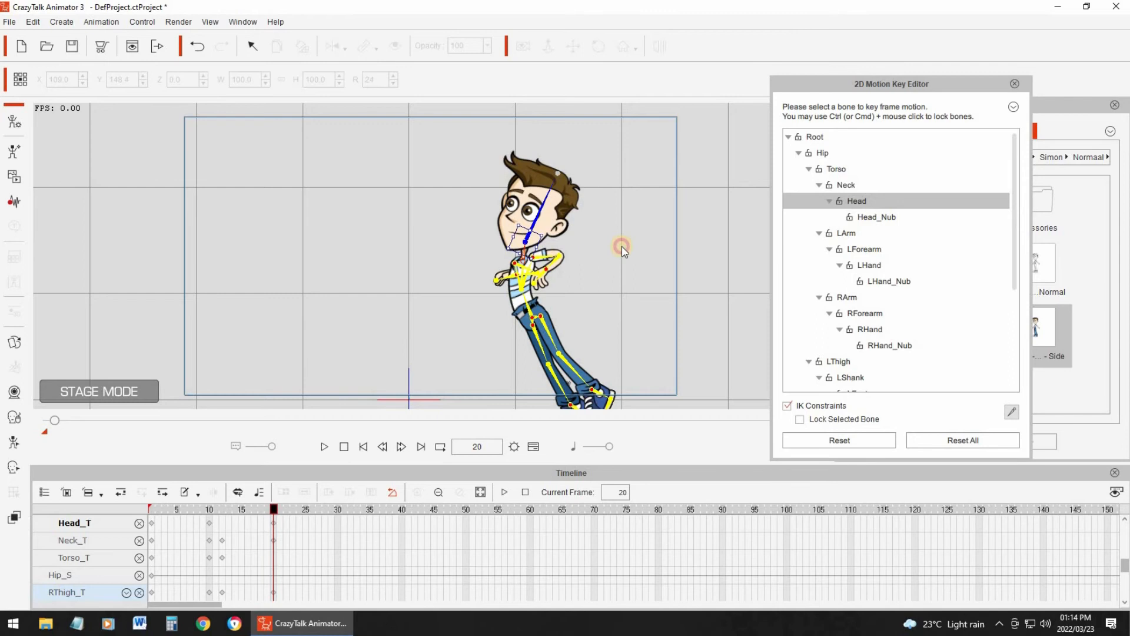
- Swing both arms down at frame 20, straightening the left arm behind the body and lowering the RForearm bone, and close the motion key editor
{"action": "left_click", "coordinate": [542, 247]}
{"action": "left_click_drag", "start_coordinate": [543, 260], "coordinate": [517, 233]}
{"action": "left_click", "coordinate": [854, 249]}
{"action": "left_click", "coordinate": [518, 268]}
{"action": "left_click", "coordinate": [869, 303]}
{"action": "left_click", "coordinate": [505, 264]}
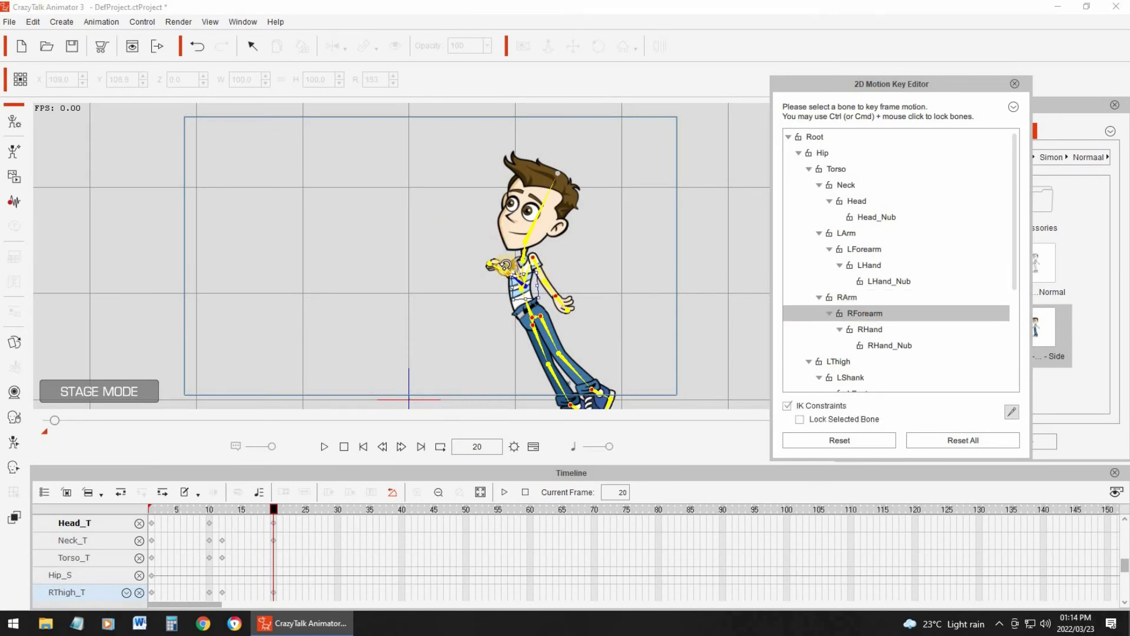
{"action": "left_click_drag", "start_coordinate": [505, 274], "coordinate": [525, 348]}
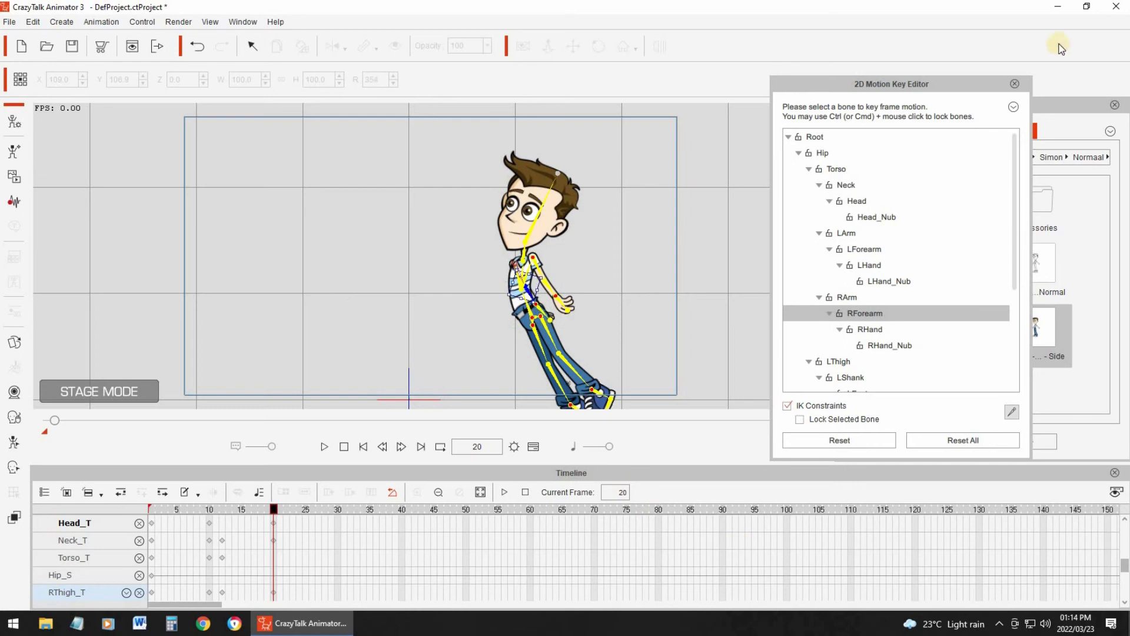
{"action": "left_click", "coordinate": [1015, 85]}
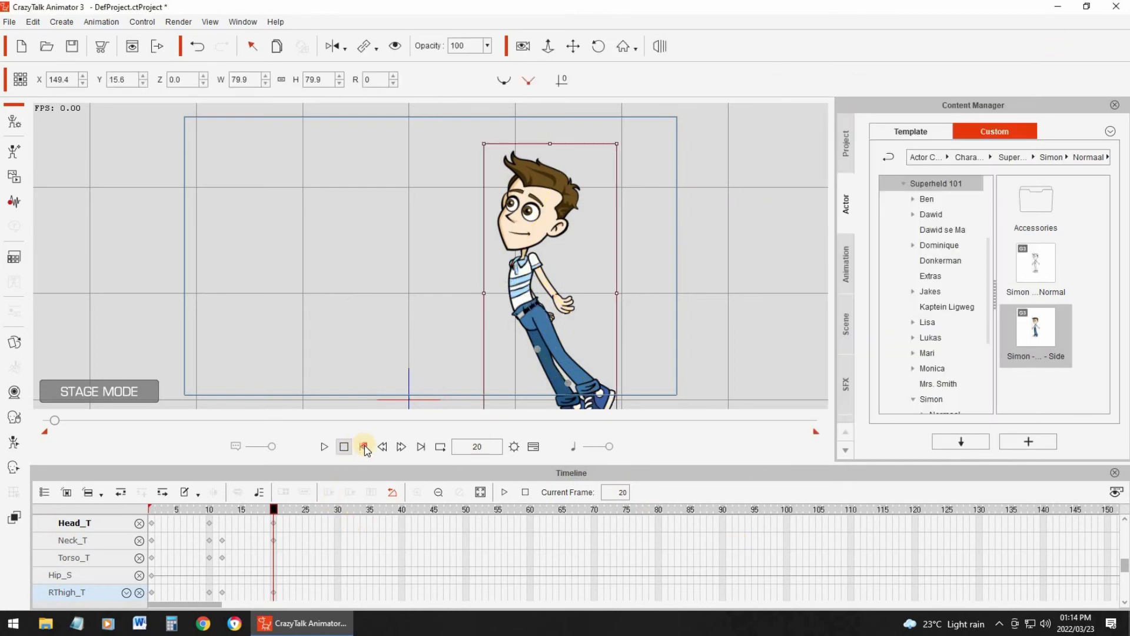
- Move the character up and forward to about X 124.7, Y 57.1 at frame 20 and play back the motion
{"action": "left_click", "coordinate": [325, 451]}
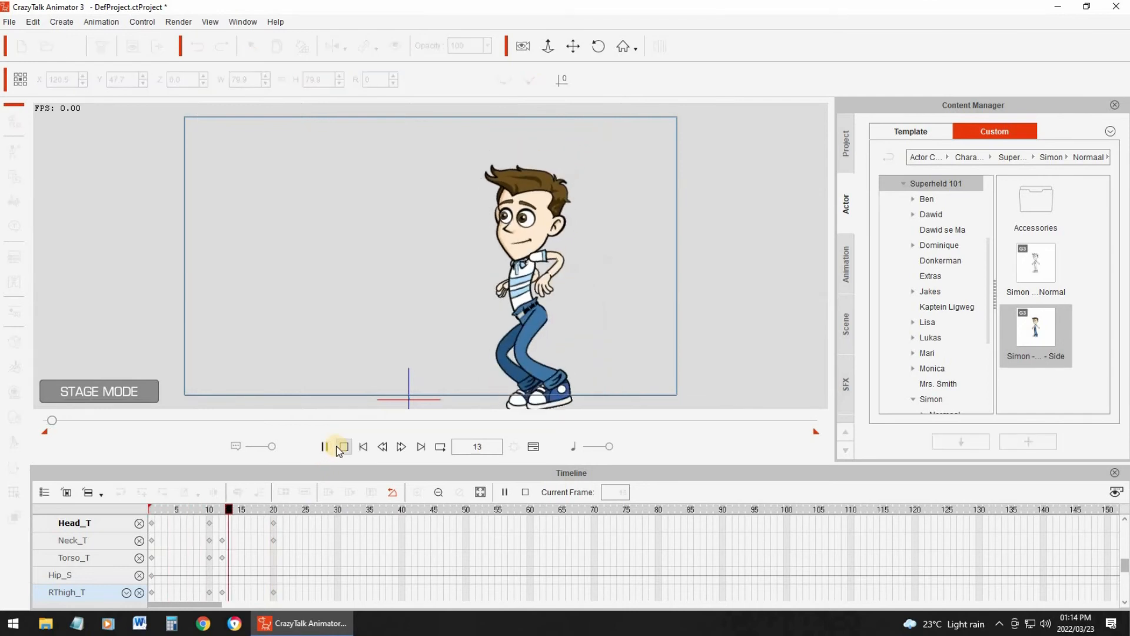
{"action": "left_click", "coordinate": [273, 508]}
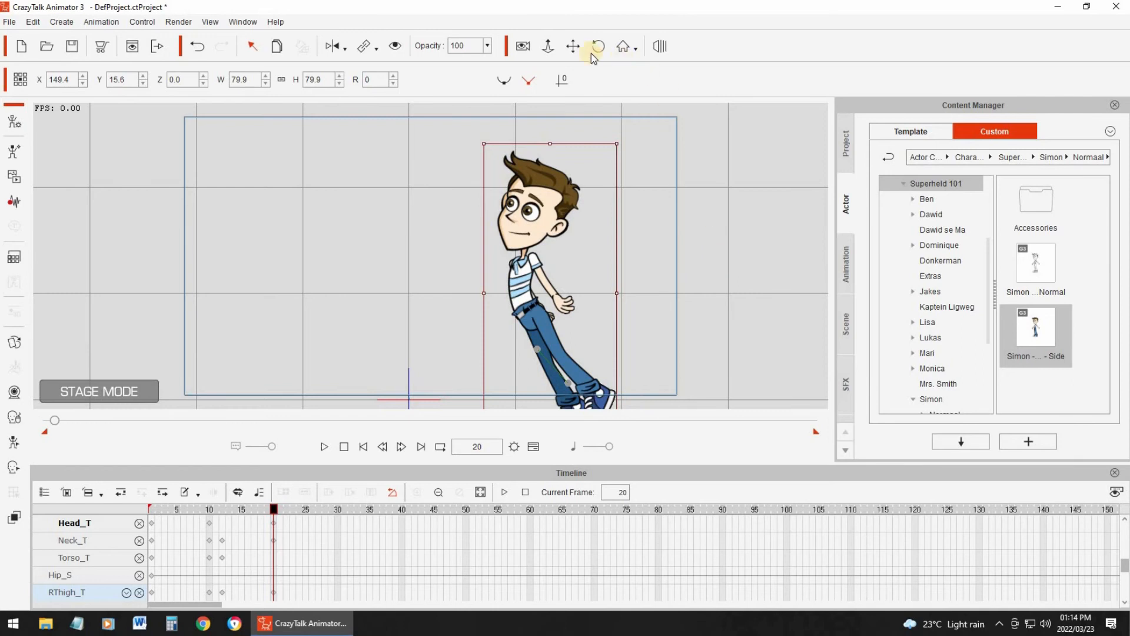
{"action": "left_click", "coordinate": [567, 47]}
{"action": "scroll", "coordinate": [697, 196], "scroll_direction": "down", "scroll_amount": 5}
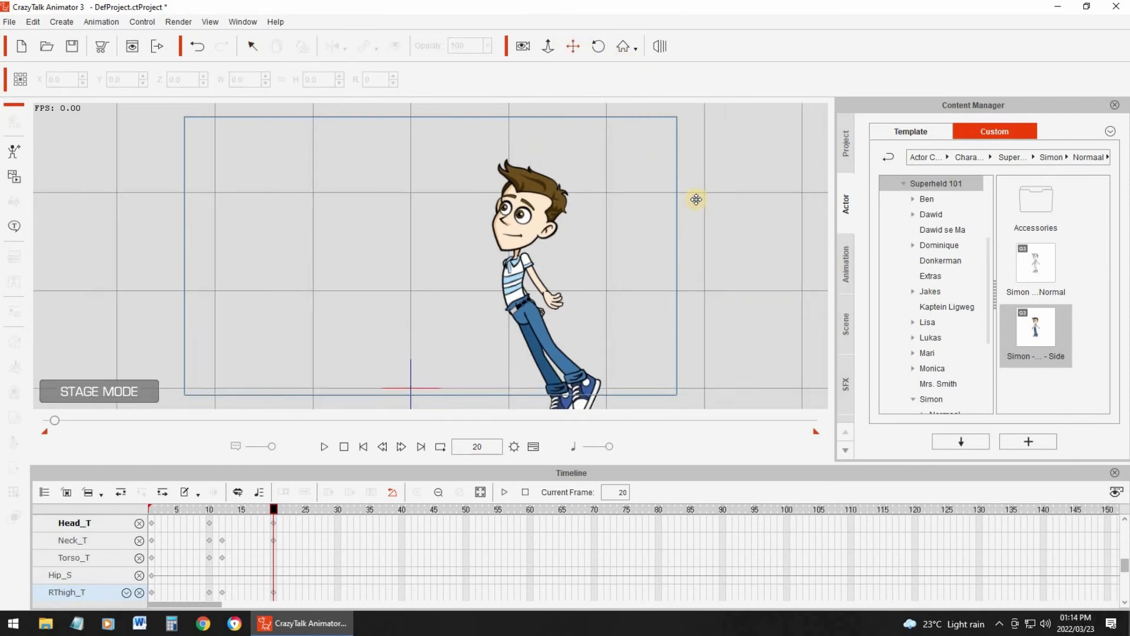
{"action": "left_click_drag", "start_coordinate": [630, 301], "coordinate": [624, 259]}
{"action": "left_click", "coordinate": [257, 49]}
{"action": "left_click", "coordinate": [492, 265]}
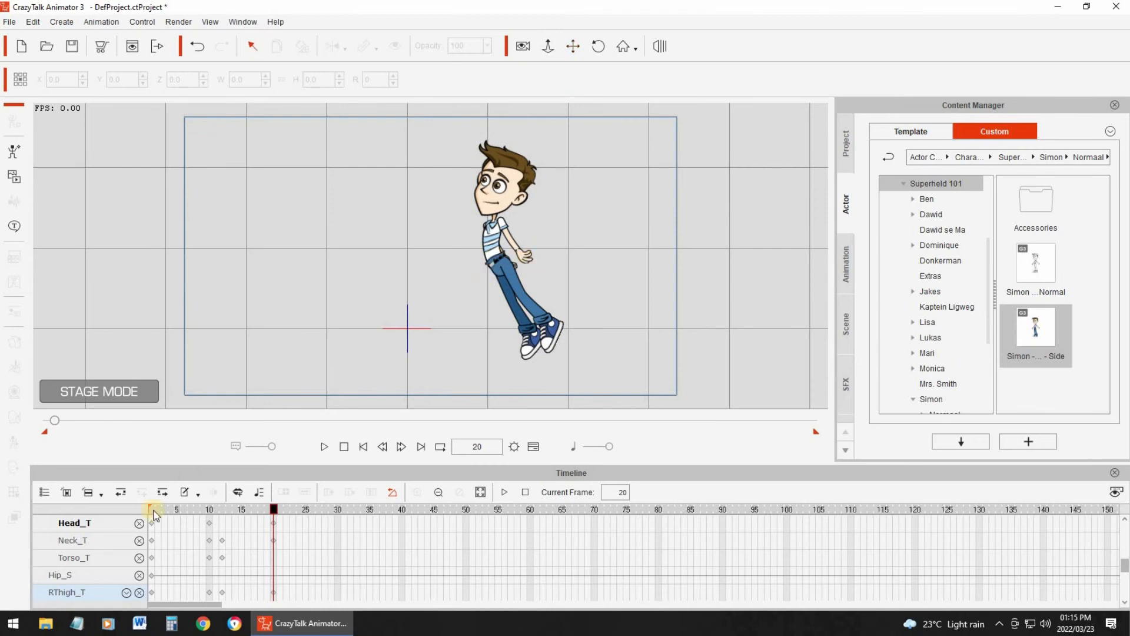
{"action": "left_click_drag", "start_coordinate": [227, 506], "coordinate": [275, 510]}
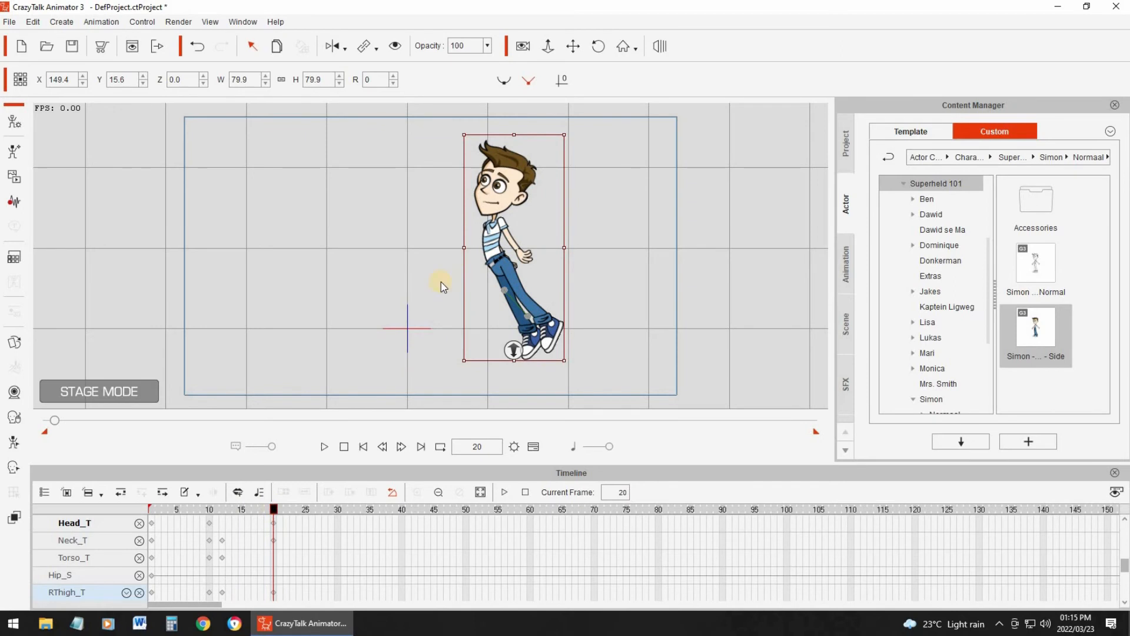
{"action": "left_click_drag", "start_coordinate": [504, 257], "coordinate": [484, 224]}
{"action": "left_click", "coordinate": [322, 447]}
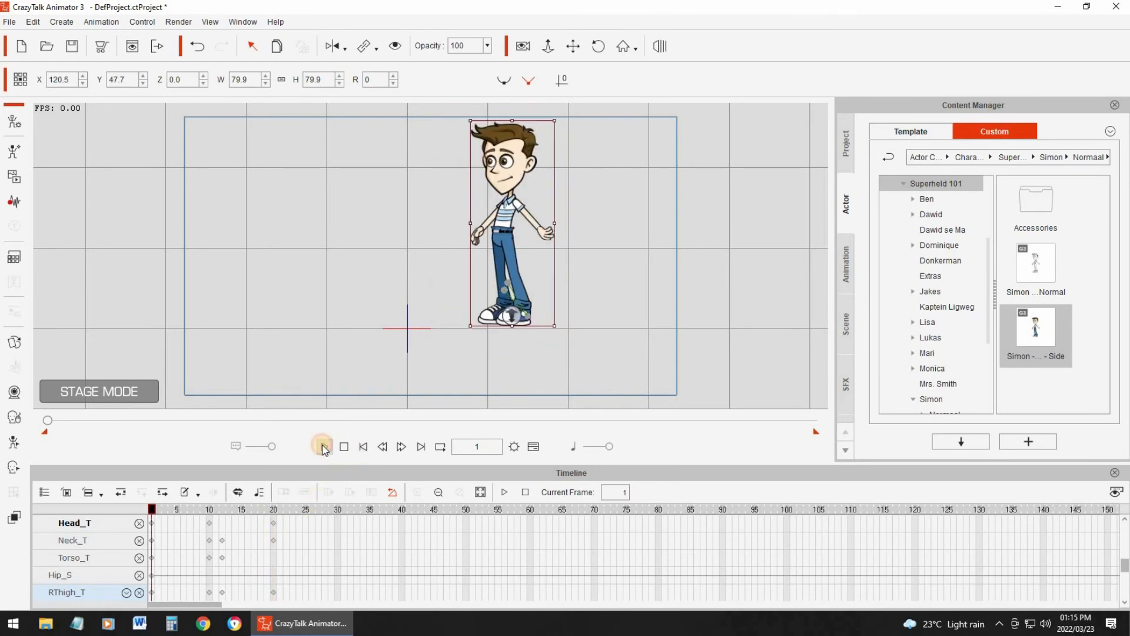
- Try moving the character at frame 25 to about X 94.4, Y 101.8 and play back the motion
{"action": "left_click_drag", "start_coordinate": [378, 510], "coordinate": [338, 509]}
{"action": "left_click_drag", "start_coordinate": [1124, 566], "coordinate": [1125, 525]}
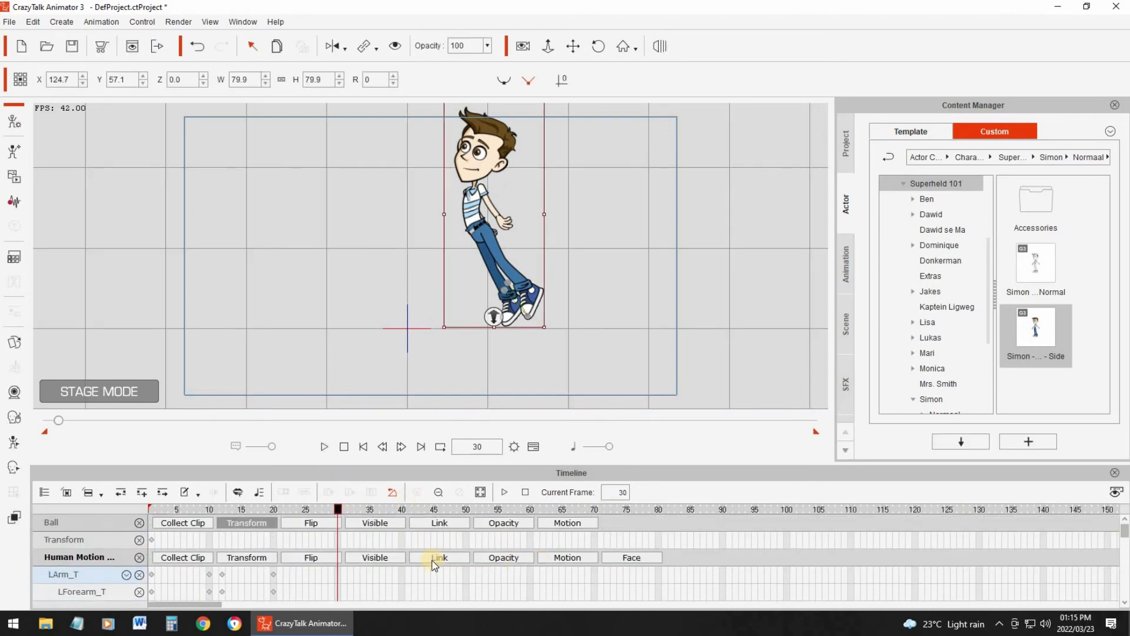
{"action": "left_click", "coordinate": [272, 508]}
{"action": "left_click", "coordinate": [305, 508]}
{"action": "left_click_drag", "start_coordinate": [458, 195], "coordinate": [435, 159]}
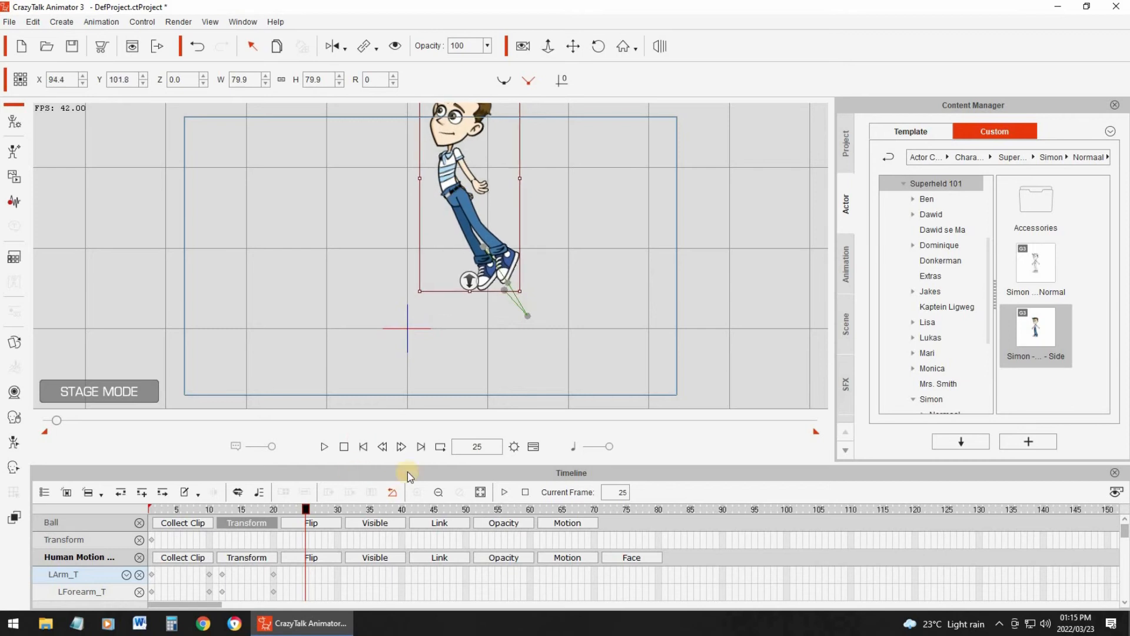
{"action": "left_click", "coordinate": [325, 447]}
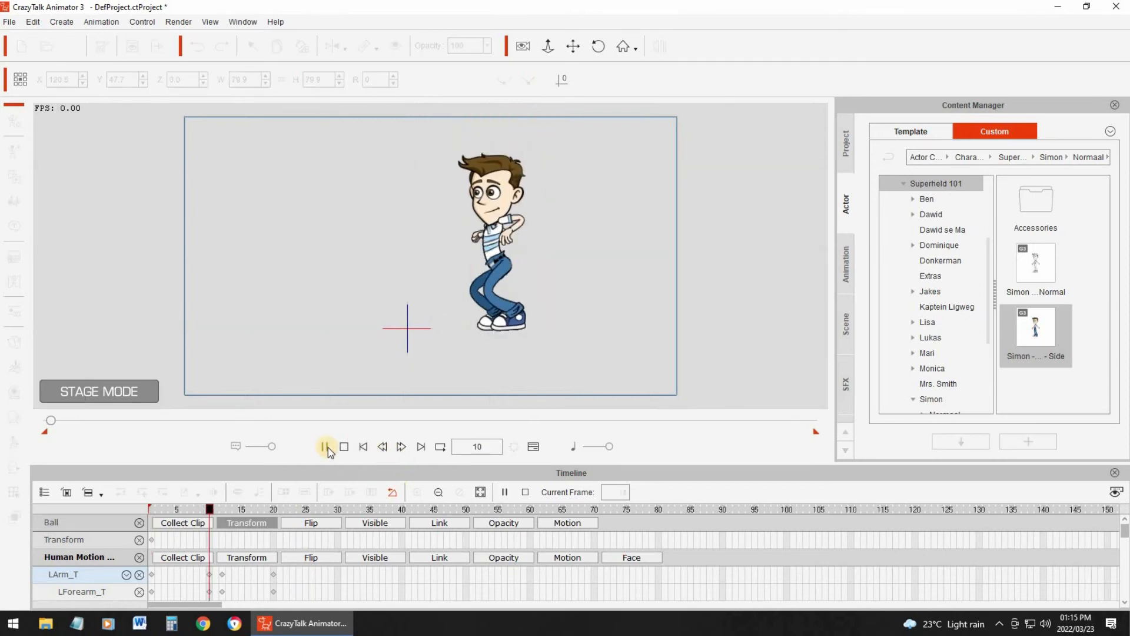
{"action": "key", "text": "space"}
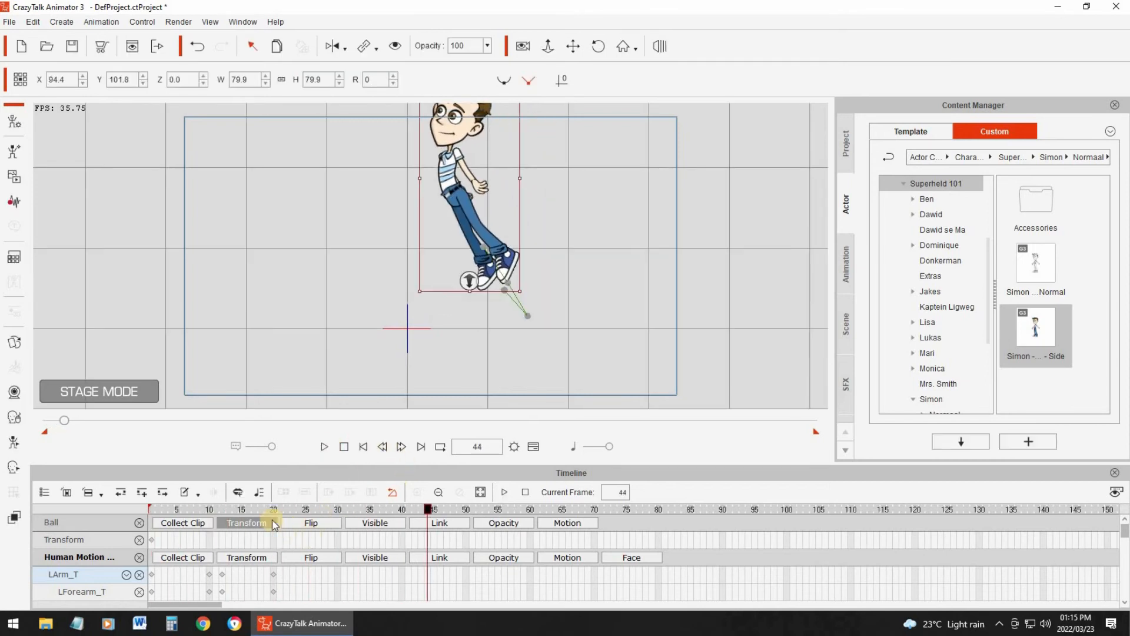
- Try moving the character at frame 30 to about X 104.0, Y 90.6, play it back, and undo the last two moves
{"action": "left_click", "coordinate": [339, 509]}
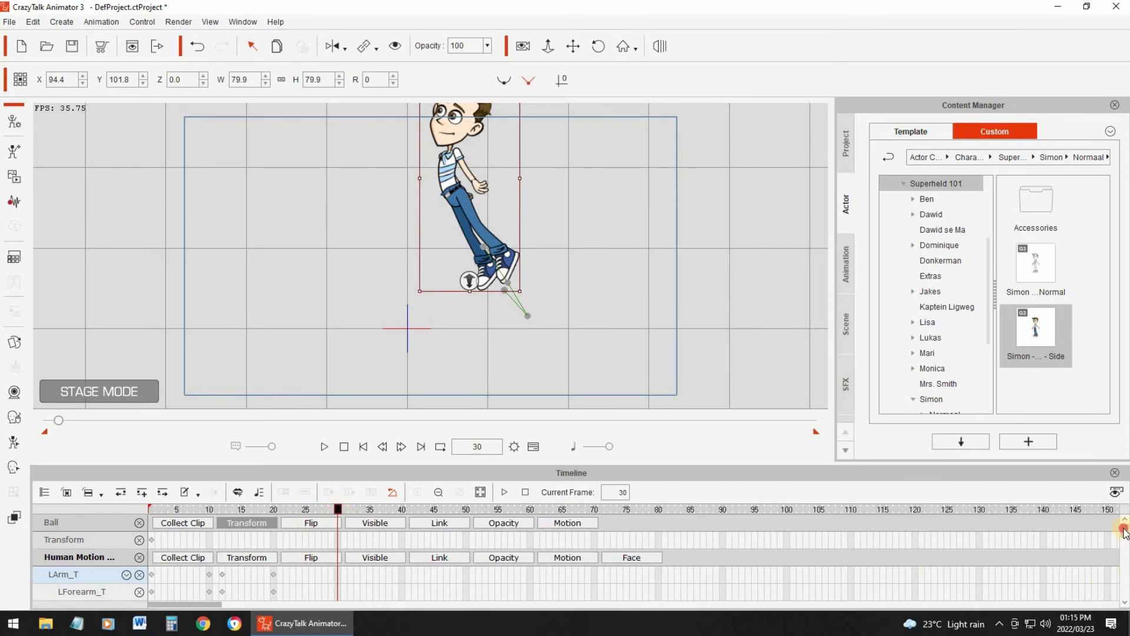
{"action": "mouse_move", "coordinate": [1126, 540]}
{"action": "left_mouse_down"}
{"action": "mouse_move", "coordinate": [1126, 563]}
{"action": "mouse_move", "coordinate": [1126, 527]}
{"action": "left_mouse_up"}
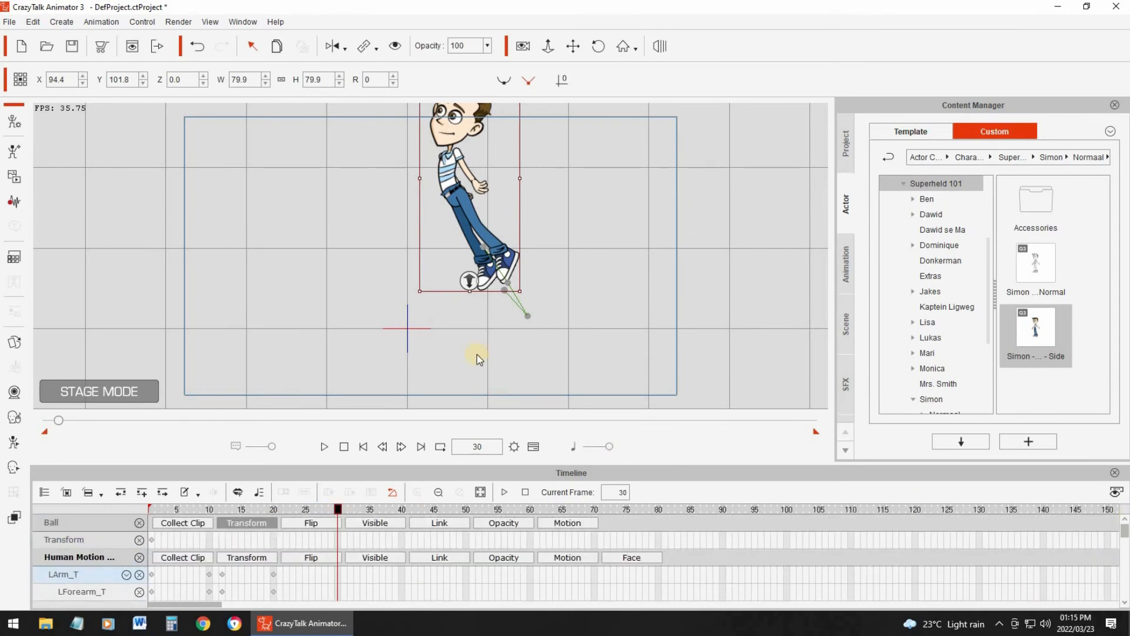
{"action": "left_click_drag", "start_coordinate": [458, 200], "coordinate": [465, 209]}
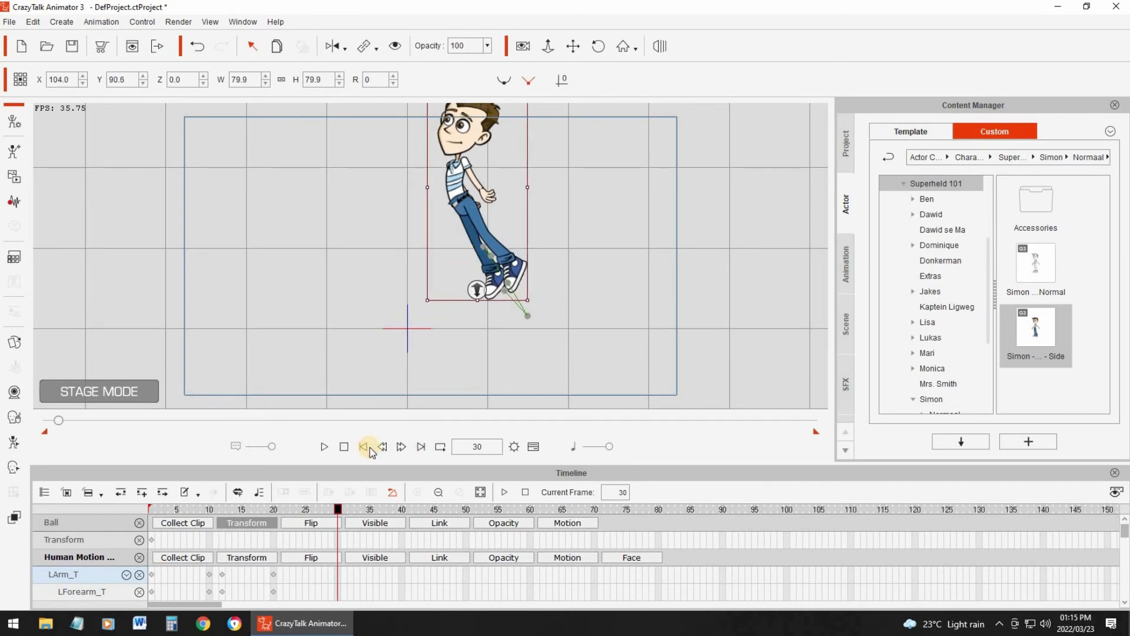
{"action": "left_click", "coordinate": [325, 446]}
{"action": "left_click", "coordinate": [325, 448]}
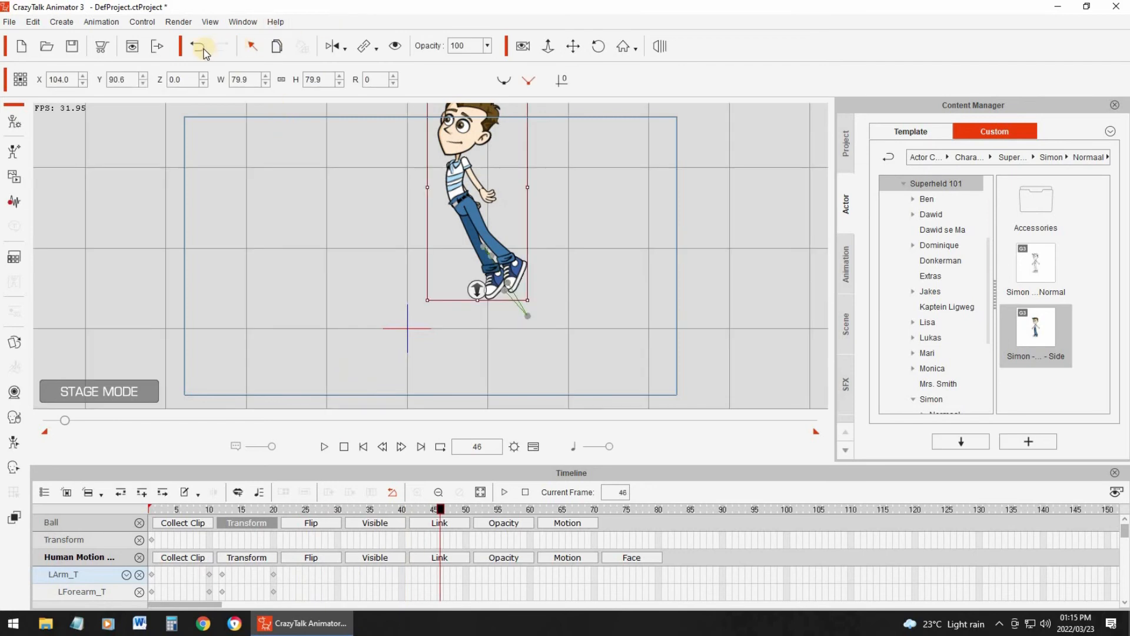
{"action": "left_click", "coordinate": [200, 47]}
{"action": "left_click", "coordinate": [203, 48]}
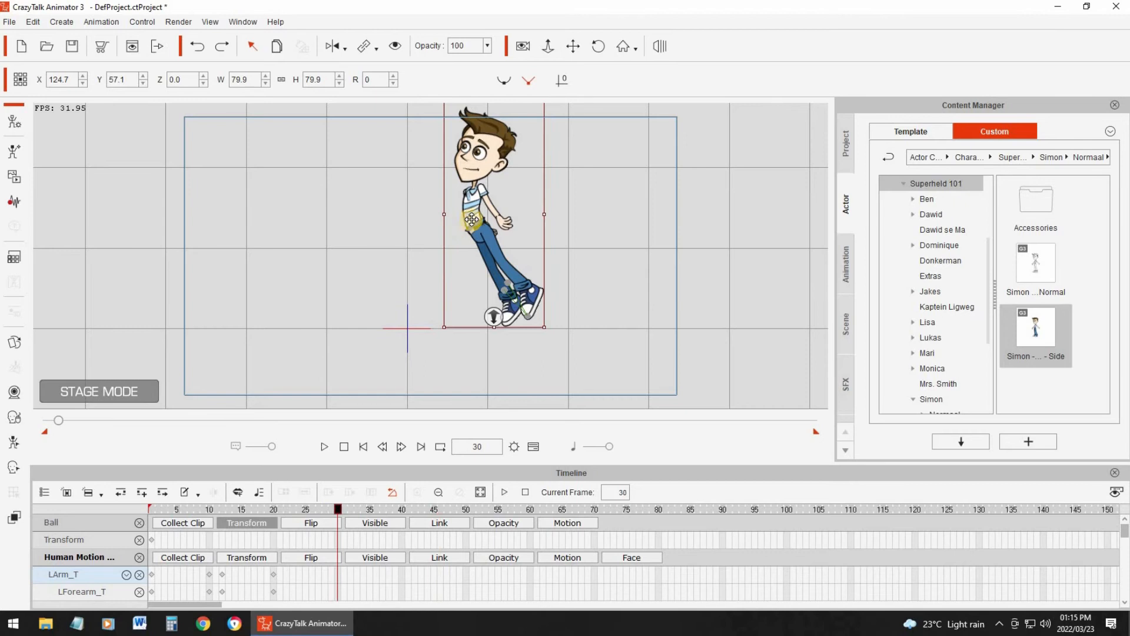
- Try moving the character at frame 30 to about X 117.5, Y 72.3 and play back the motion
{"action": "left_click_drag", "start_coordinate": [467, 208], "coordinate": [461, 197]}
{"action": "left_click", "coordinate": [324, 446]}
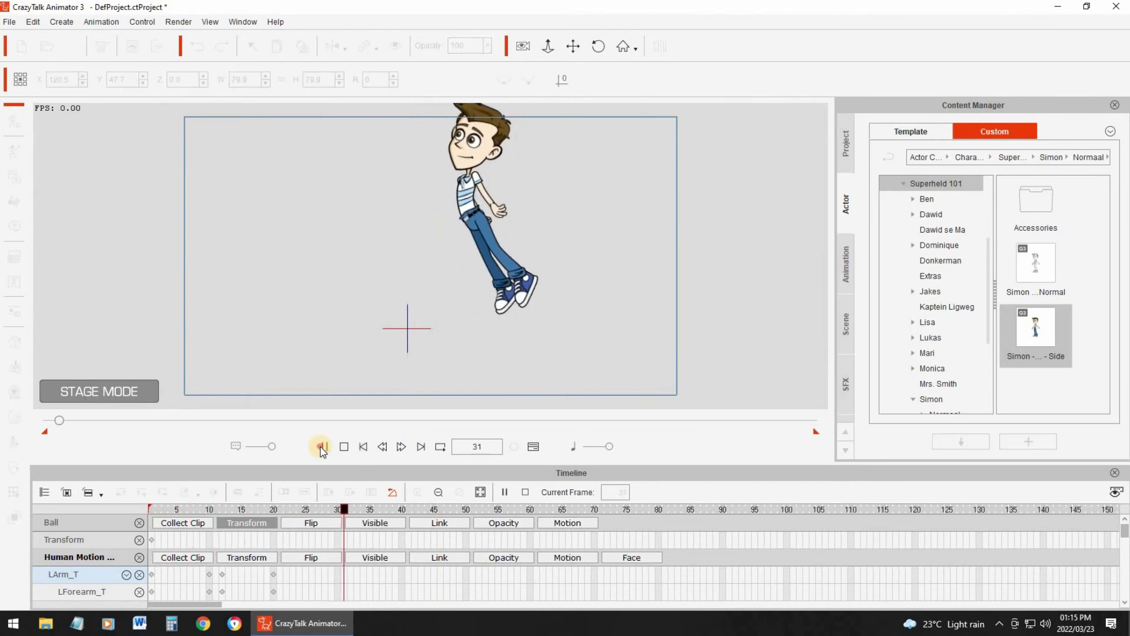
{"action": "left_click", "coordinate": [343, 443]}
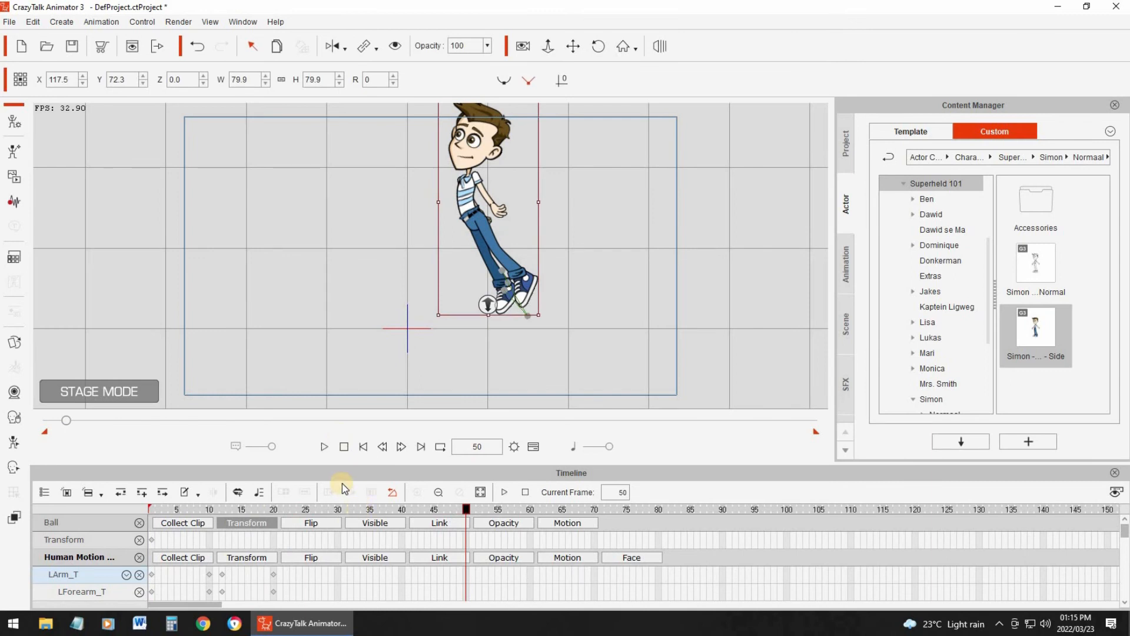
- Show the character's Transform track in the timeline and undo the last move at frame 30
{"action": "left_click", "coordinate": [343, 510]}
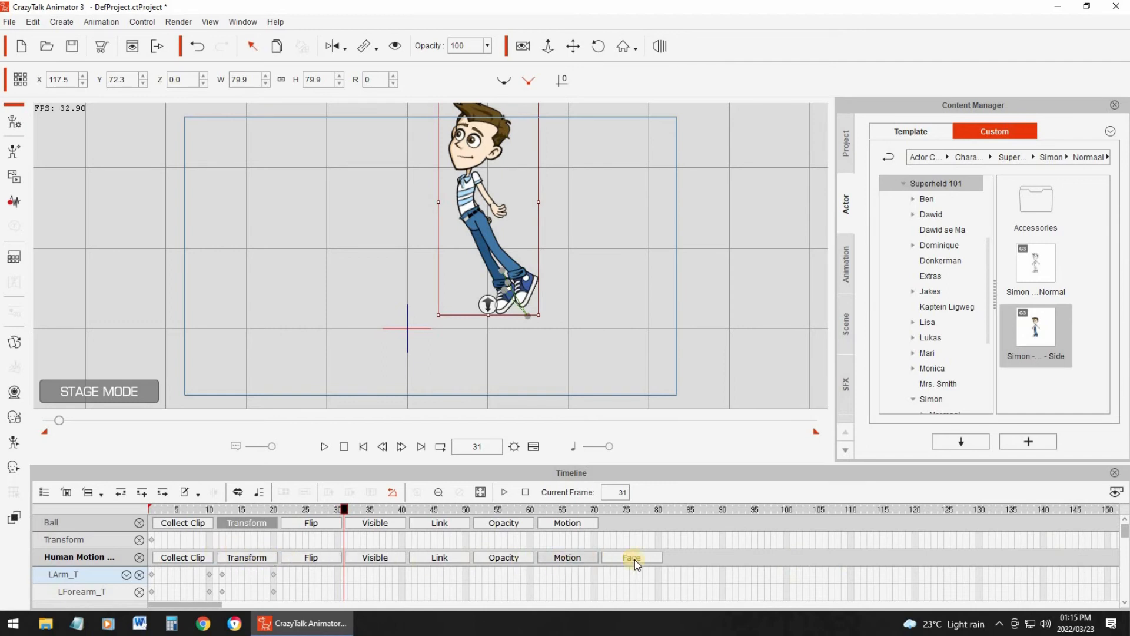
{"action": "left_click", "coordinate": [258, 557]}
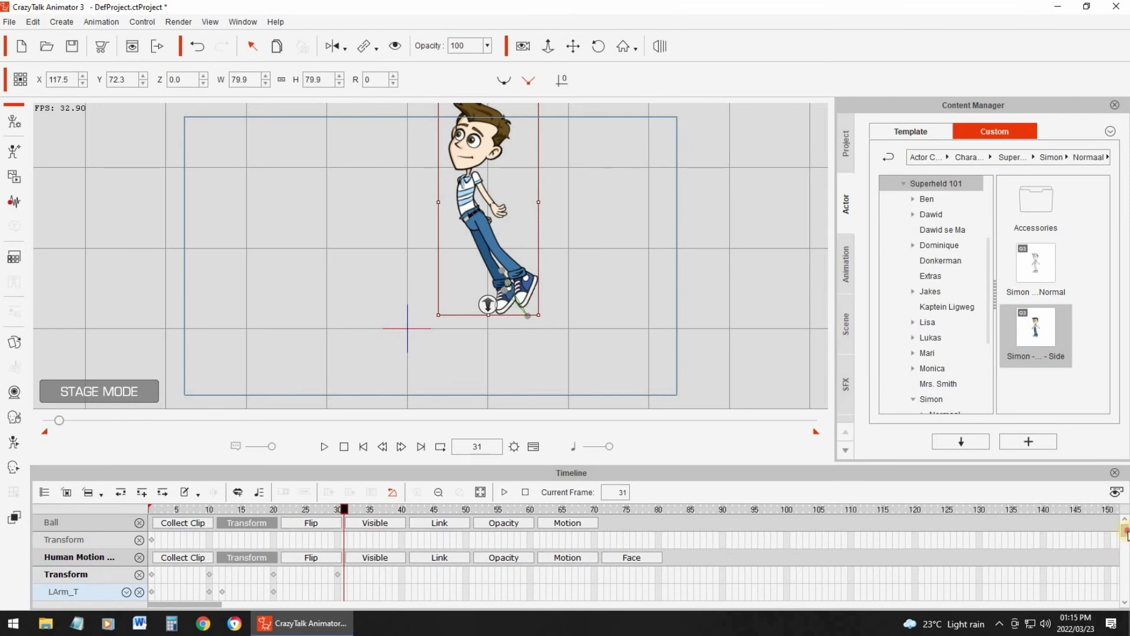
{"action": "left_click", "coordinate": [197, 47]}
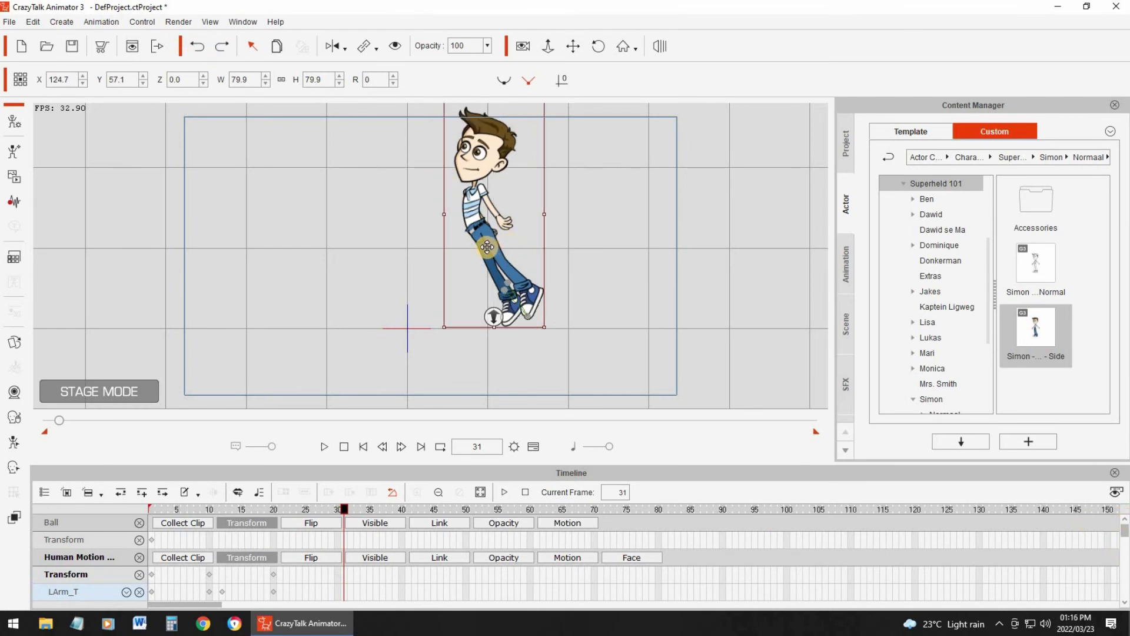
- Move the character at frame 25 to about X 108.8, Y 71.5 and play back the animation
{"action": "left_click", "coordinate": [308, 510]}
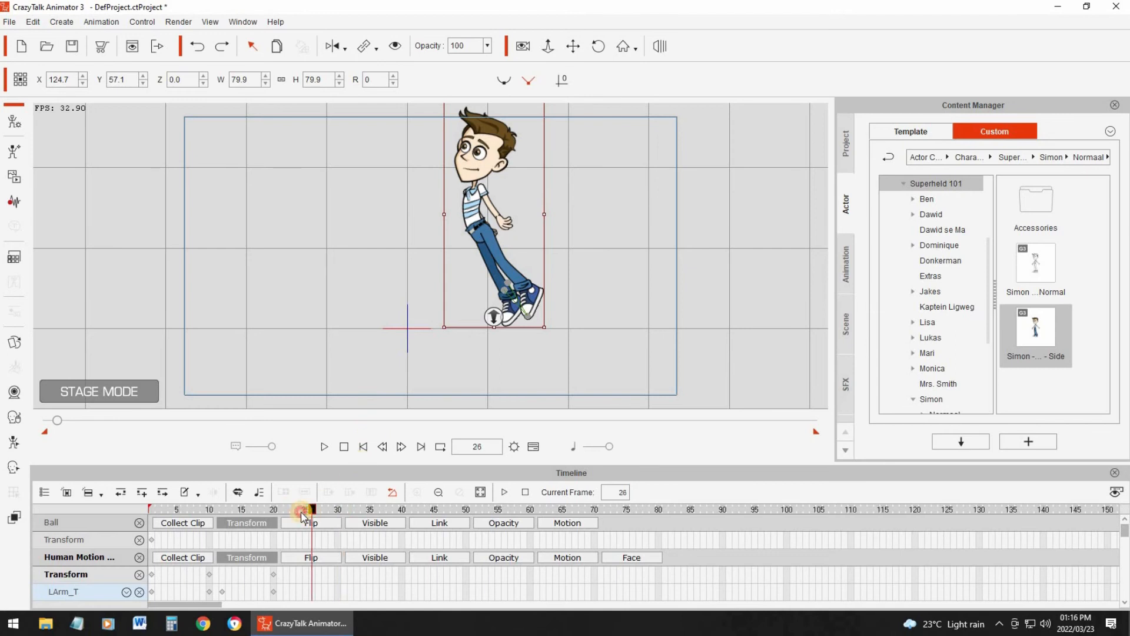
{"action": "left_click_drag", "start_coordinate": [478, 241], "coordinate": [467, 229]}
{"action": "left_click", "coordinate": [363, 446]}
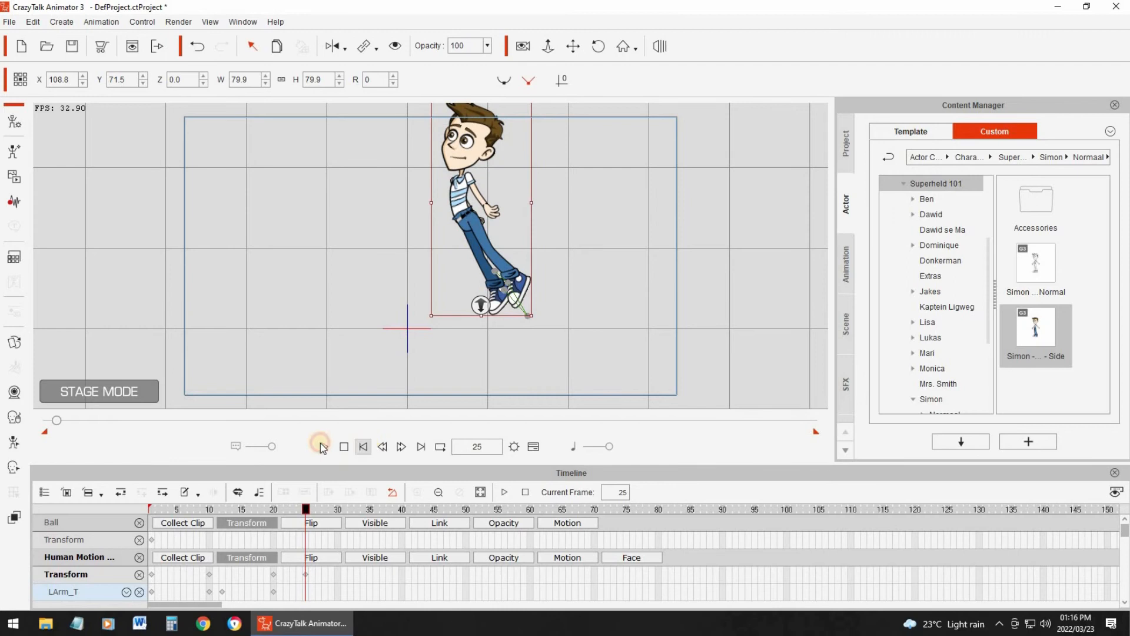
{"action": "left_click", "coordinate": [324, 446]}
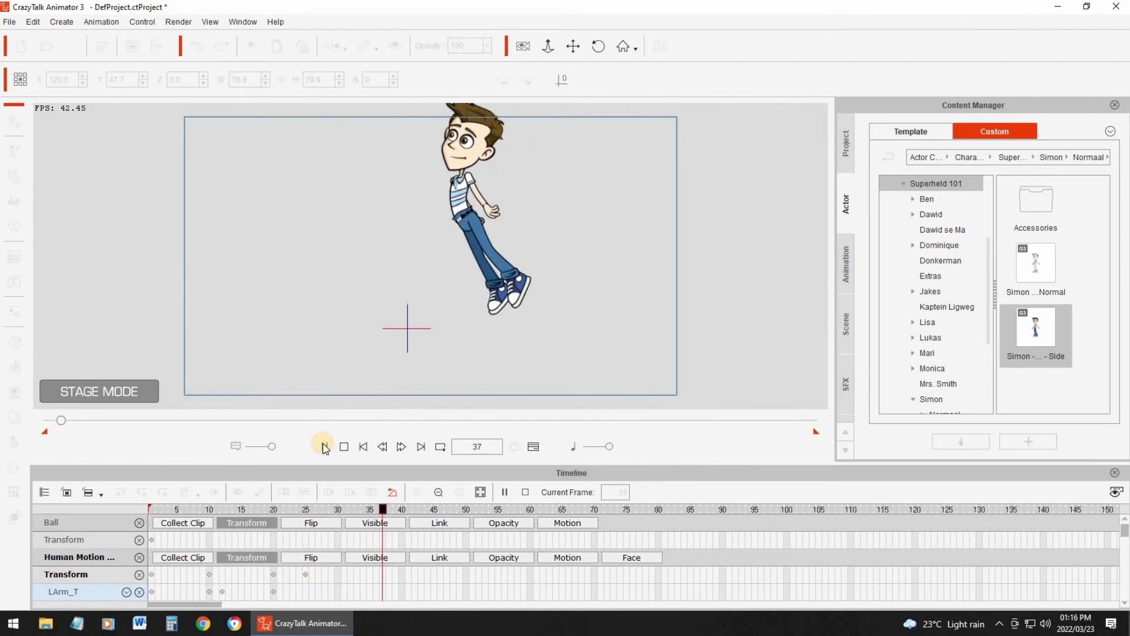
{"action": "left_click", "coordinate": [344, 446]}
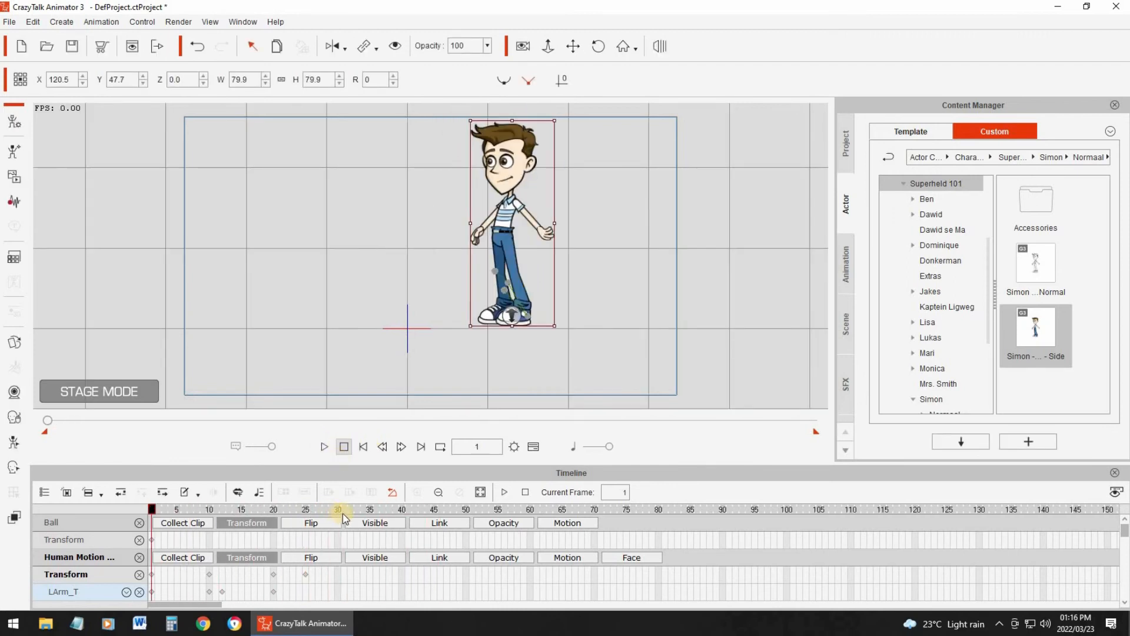
{"action": "left_click", "coordinate": [372, 507]}
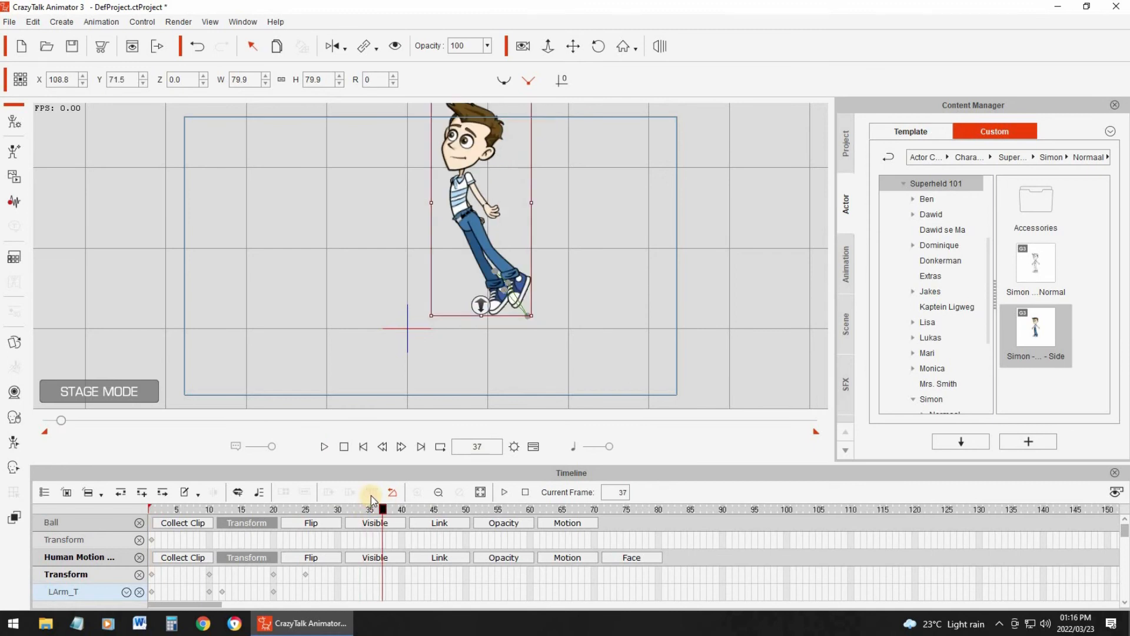